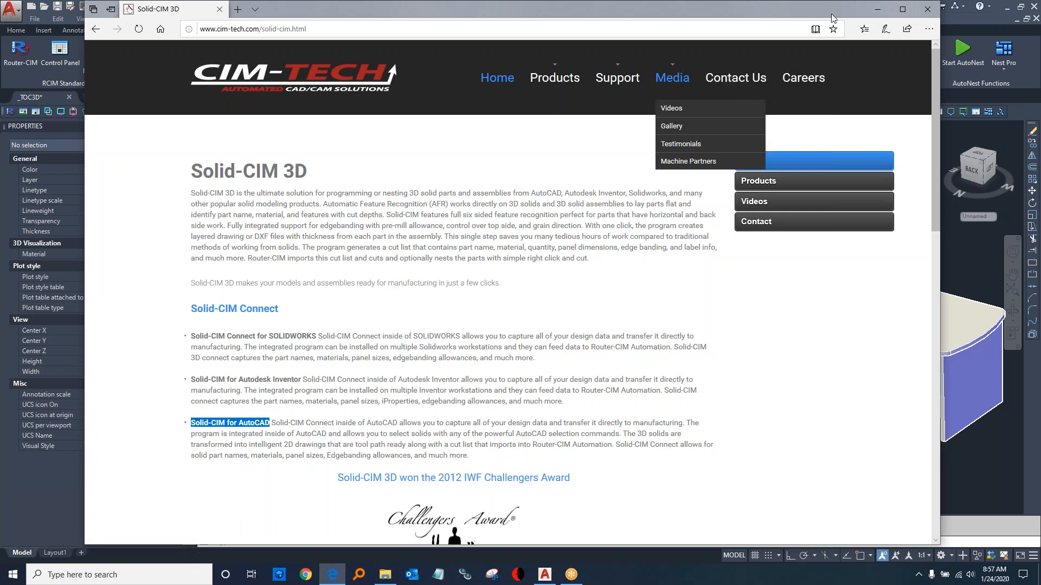
# Switch to the _TOC3D drawing in AutoCAD and name the large end panel of the tiered console side_panel.
pyautogui.click(879, 11)
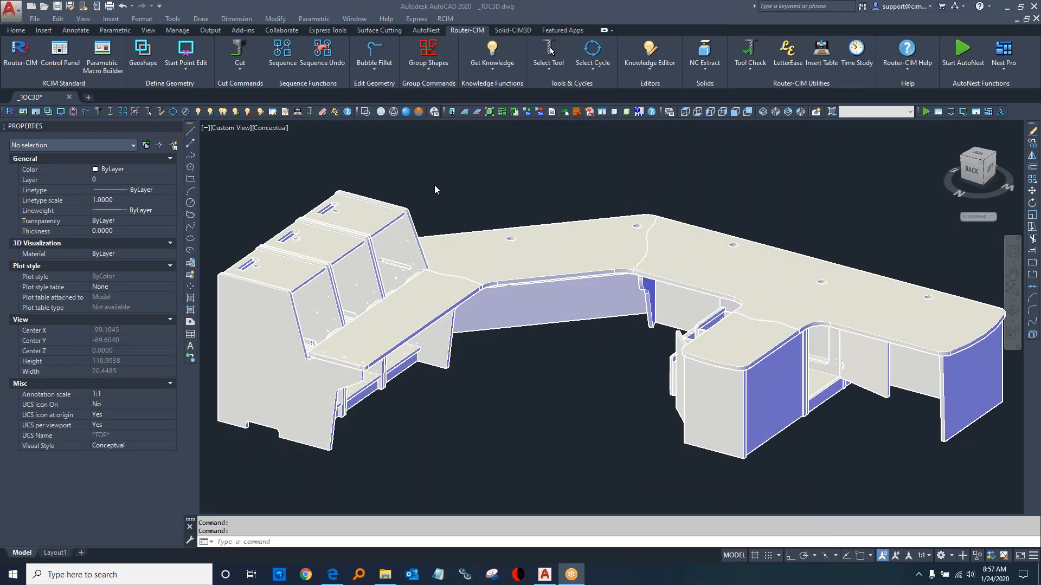
pyautogui.click(244, 300)
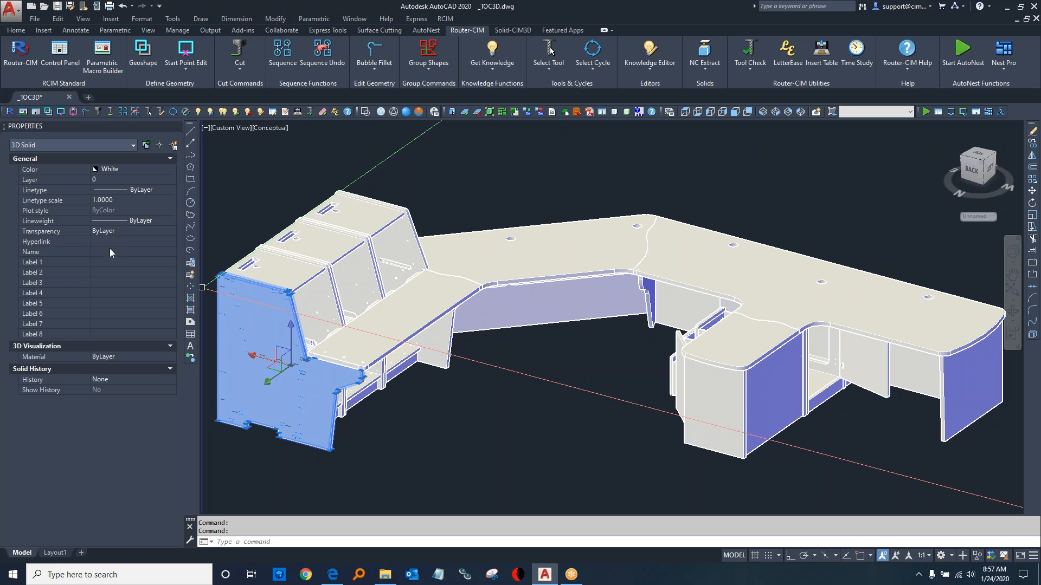
pyautogui.click(119, 251)
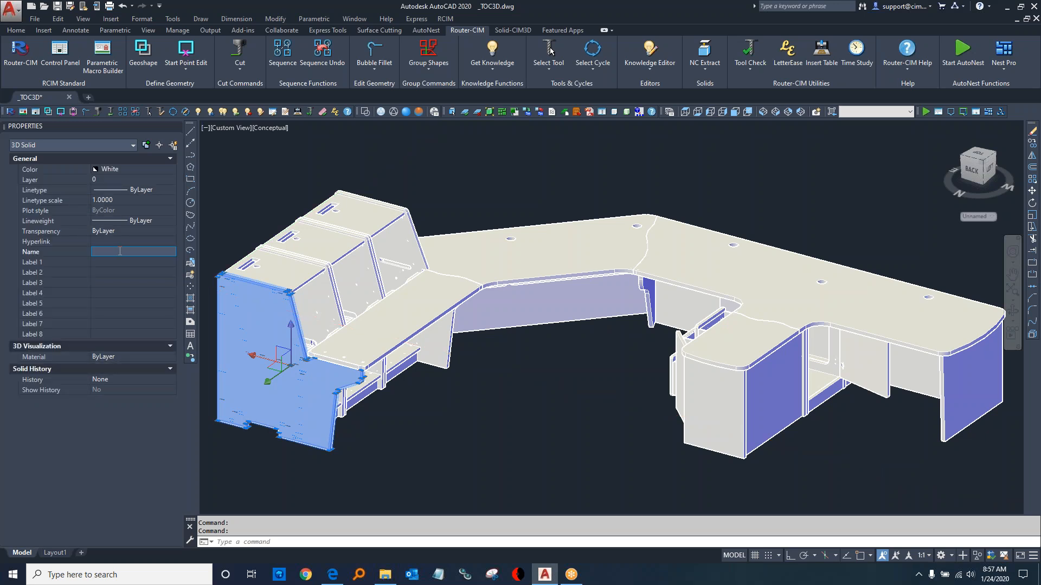
pyautogui.write('side_panel')
pyautogui.press('Tab')
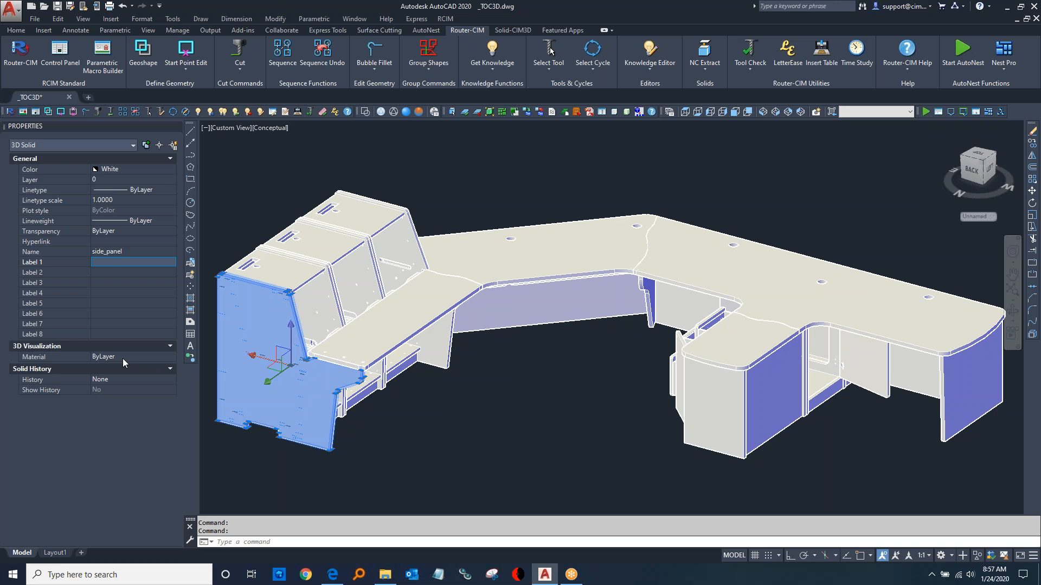
pyautogui.press('Escape')
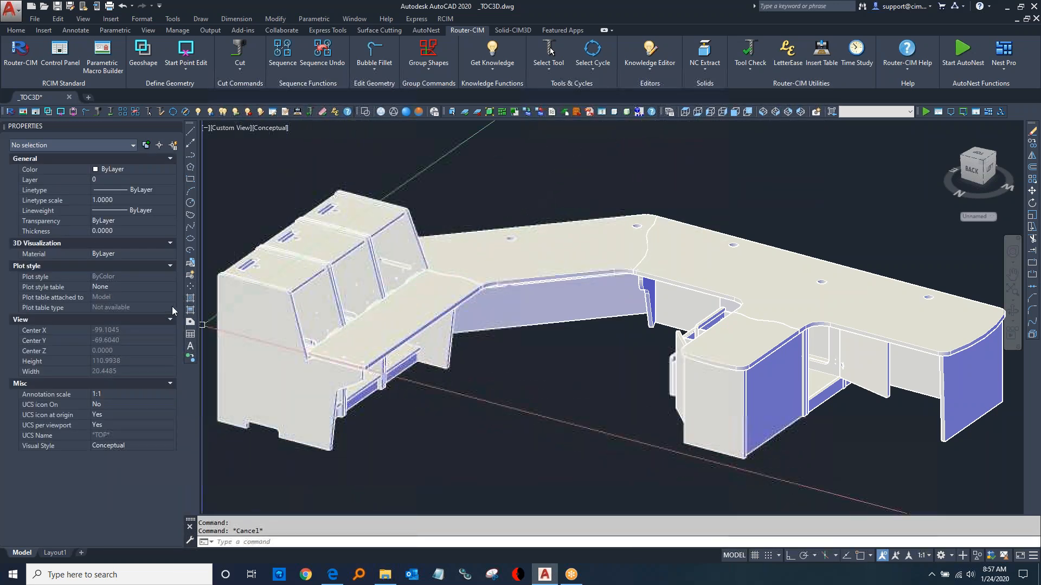
# Display the desk model in the 2D Wireframe visual style.
pyautogui.click(273, 271)
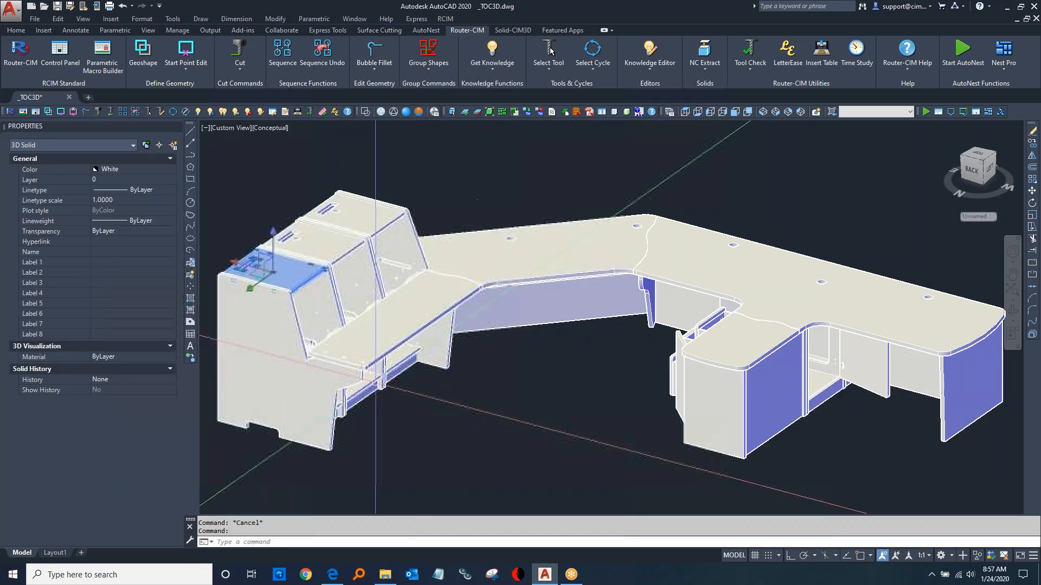
pyautogui.press('Escape')
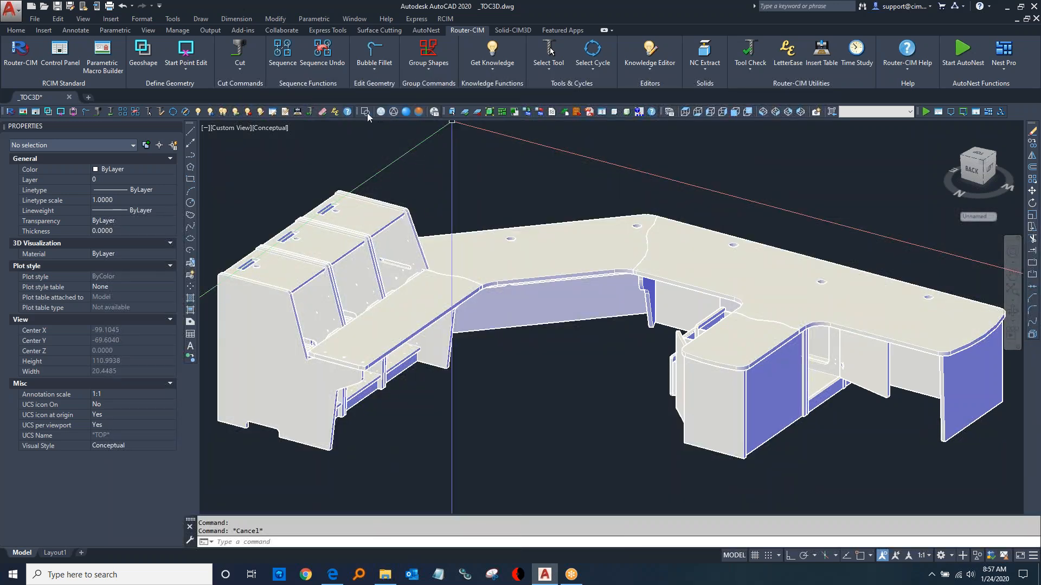
pyautogui.click(366, 112)
pyautogui.scroll(-3, 437, 199)
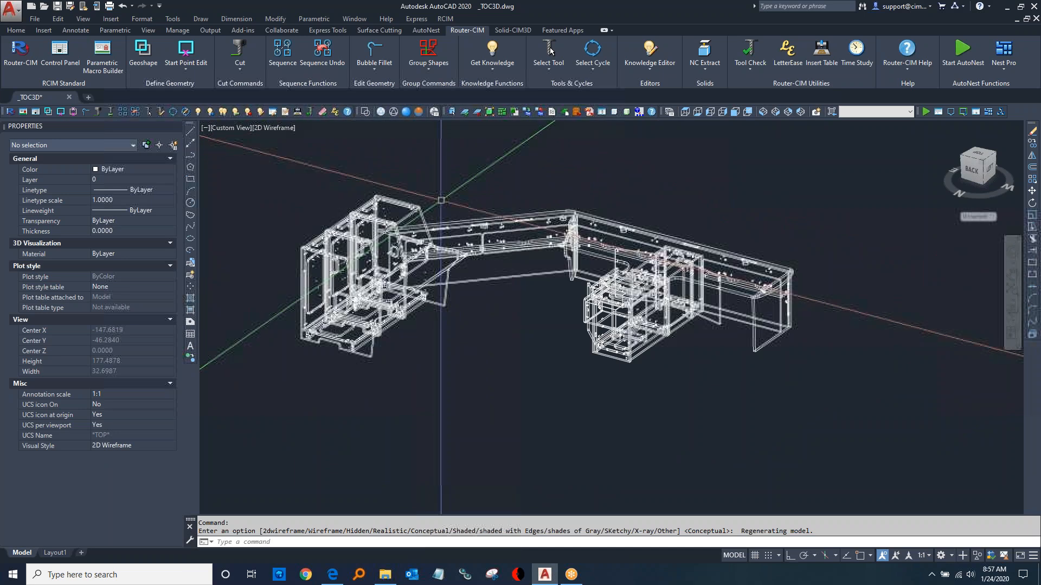
pyautogui.moveTo(442, 200); pyautogui.dragTo(437, 220, button='middle')
# Open the Solid-CIM settings and examine the geometric settings for cube limit and minimum and maximum part thickness.
pyautogui.click(512, 30)
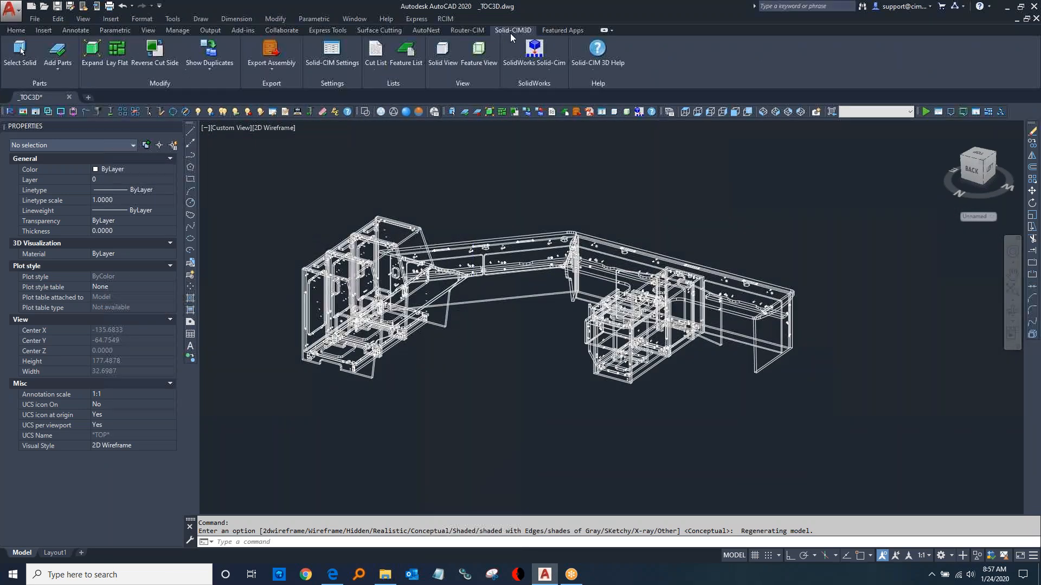
pyautogui.click(334, 60)
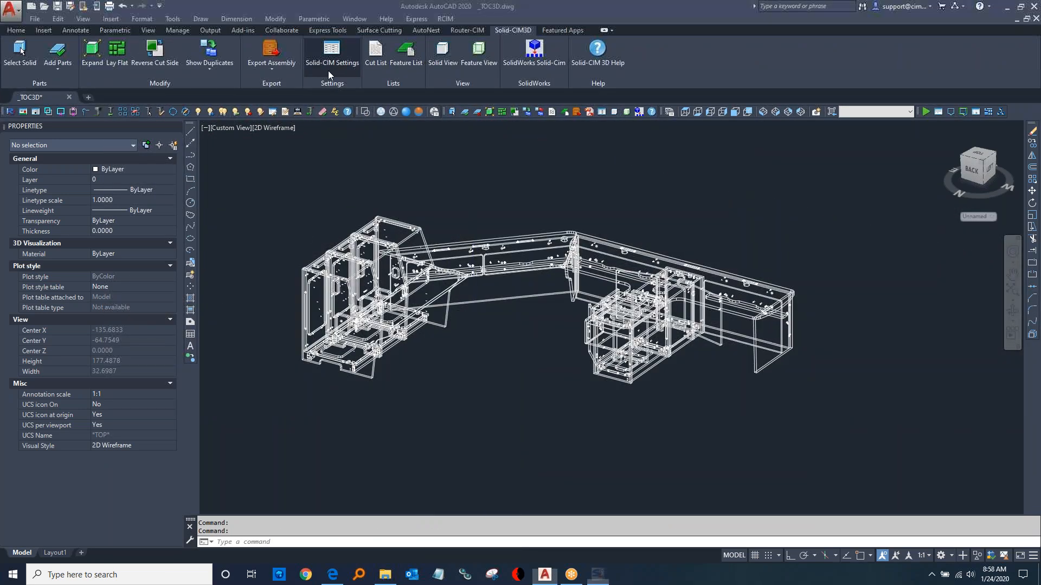
pyautogui.click(325, 183)
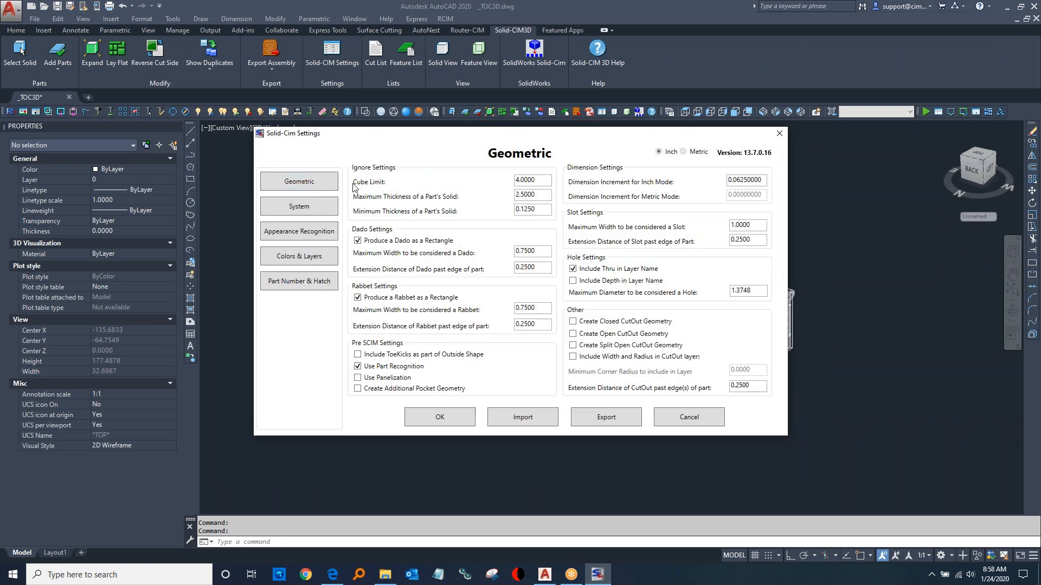
pyautogui.doubleClick(544, 180)
pyautogui.press('Tab')
pyautogui.press('Tab')
# Review the system export options and the feature layer names for holes and dados, and accept the Solid-CIM settings.
pyautogui.click(322, 210)
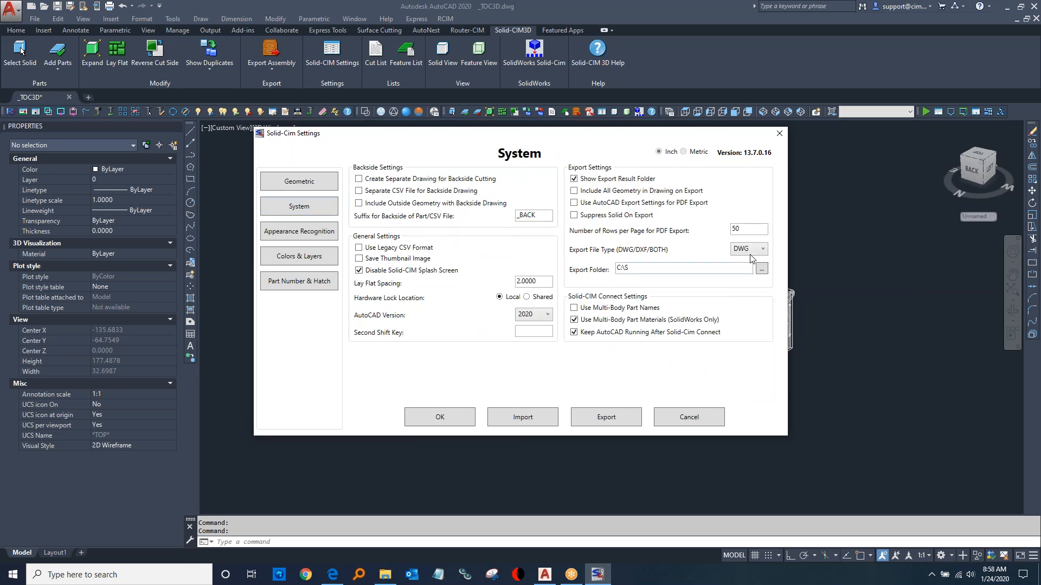
pyautogui.click(752, 254)
pyautogui.click(297, 263)
pyautogui.click(323, 258)
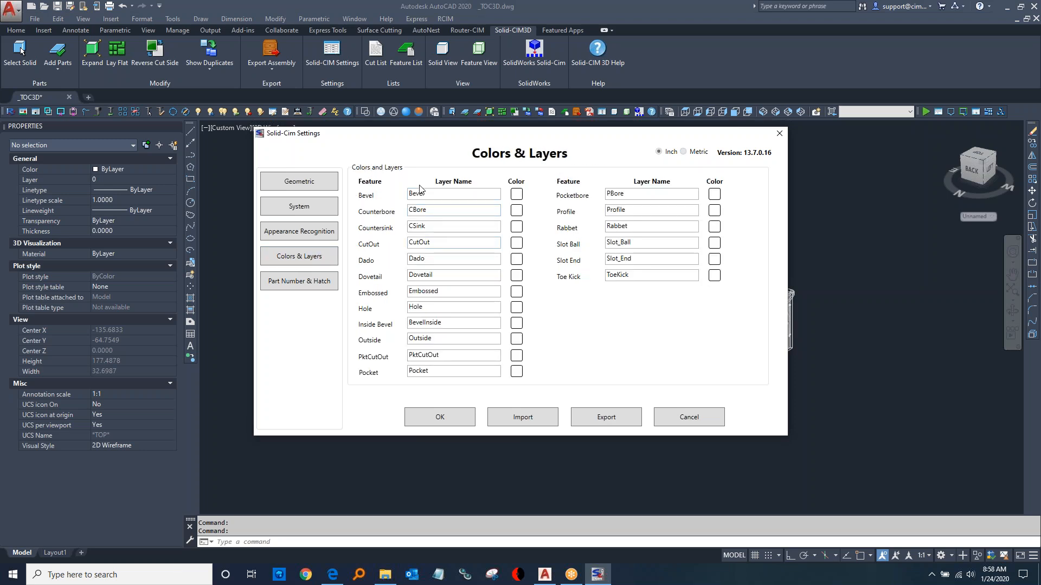
pyautogui.doubleClick(428, 308)
pyautogui.doubleClick(416, 259)
pyautogui.click(461, 421)
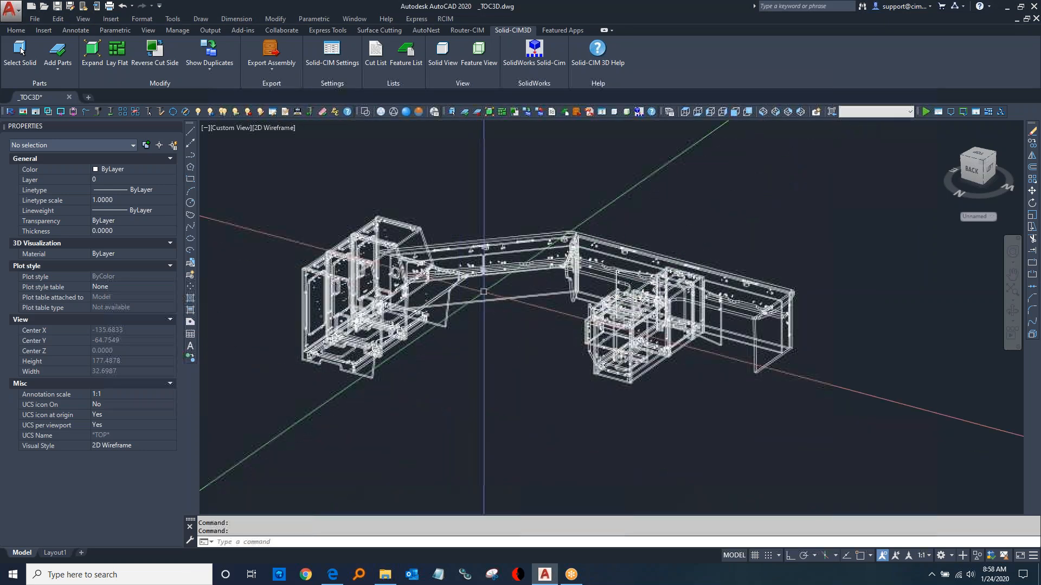
# Process all of the desk's 3D solids with Solid-CIM and generate the cut list.
pyautogui.click(439, 114)
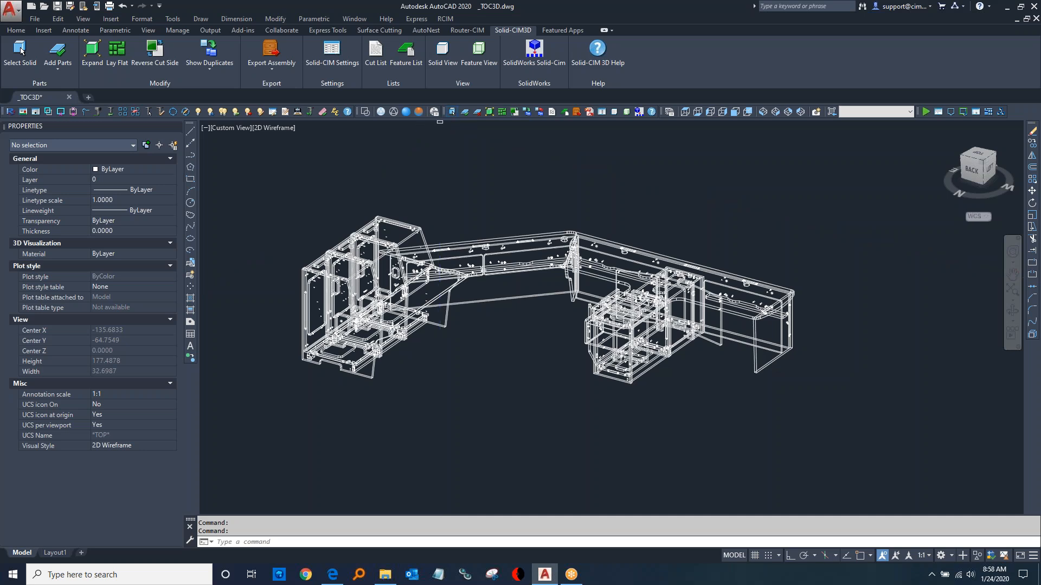
pyautogui.click(266, 170)
pyautogui.click(855, 432)
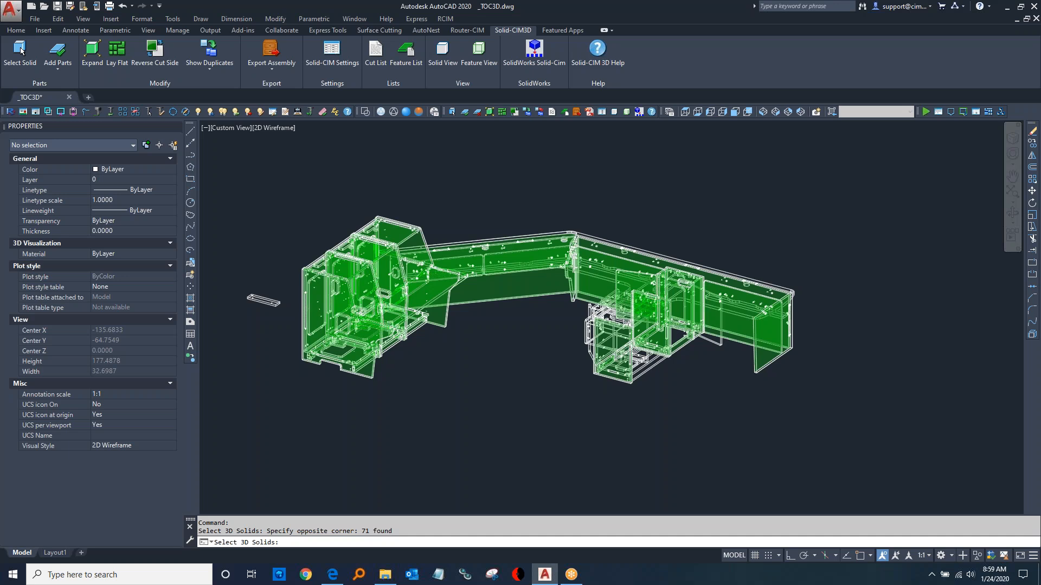
pyautogui.press('Return')
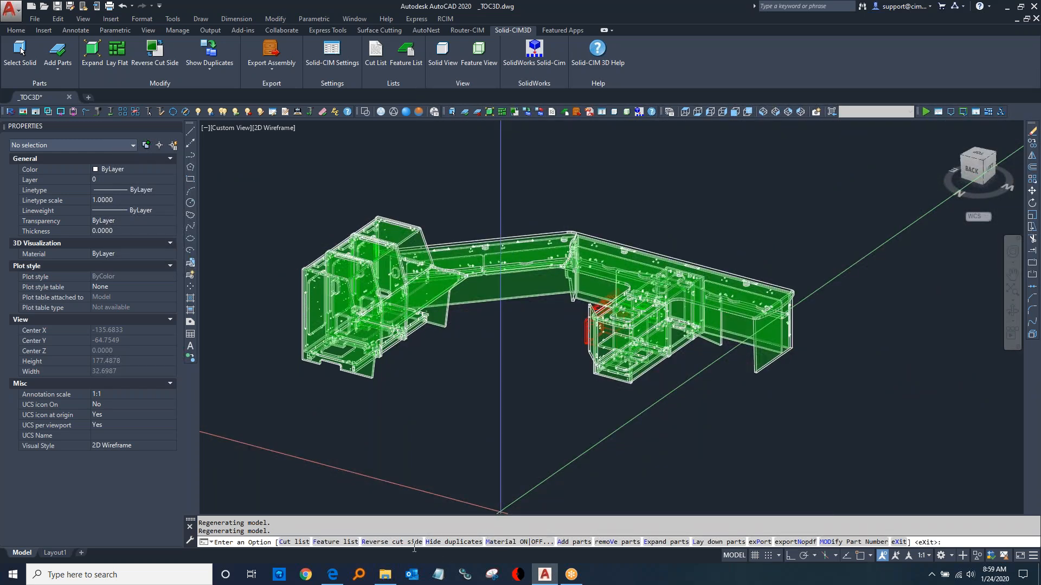
pyautogui.click(297, 541)
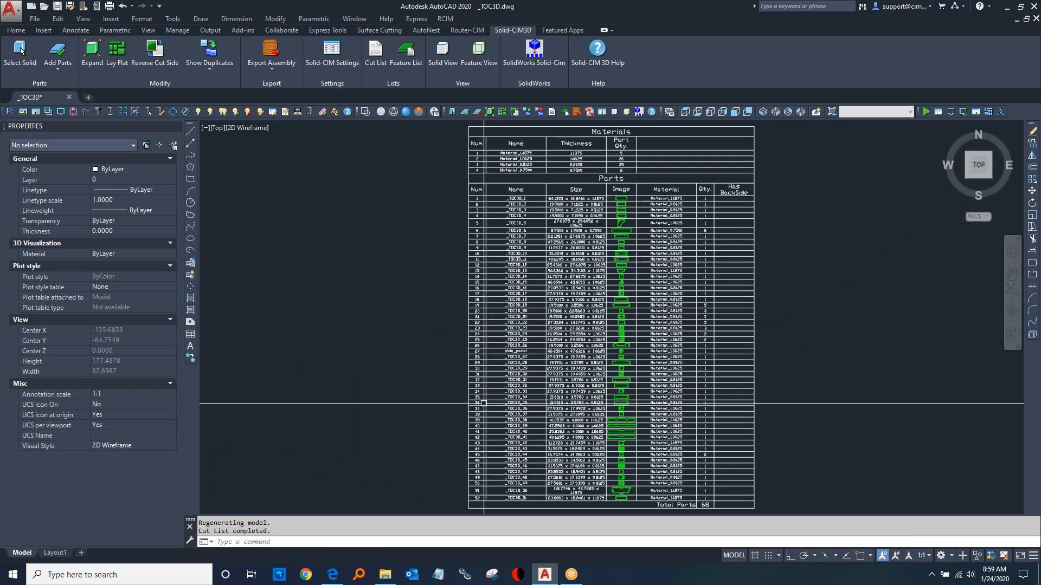
# Rename part number 26, just above side_panel in the cut list, as rail.
pyautogui.scroll(6, 544, 174)
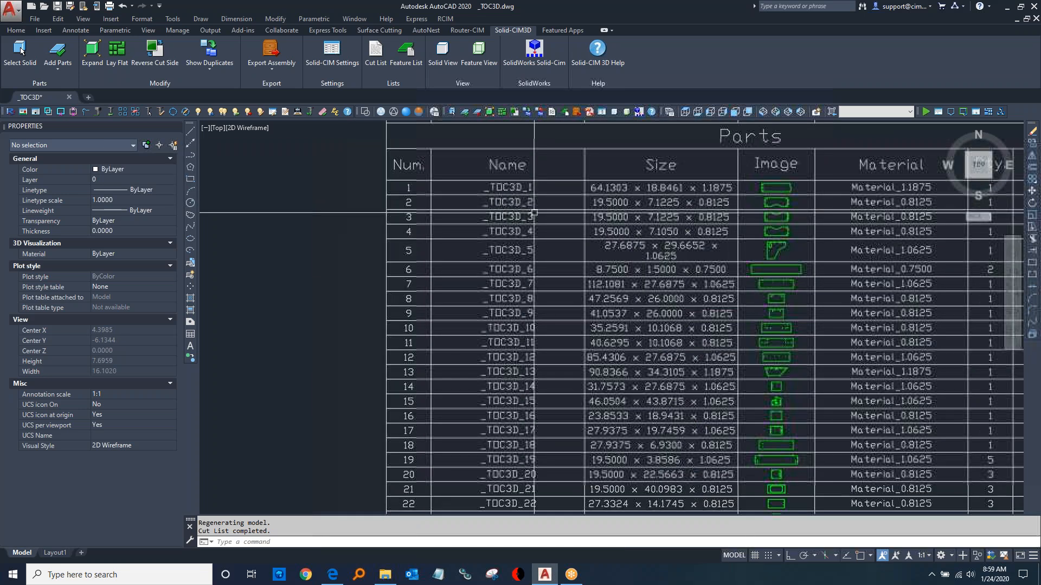
pyautogui.scroll(-3, 568, 385)
pyautogui.scroll(8, 567, 384)
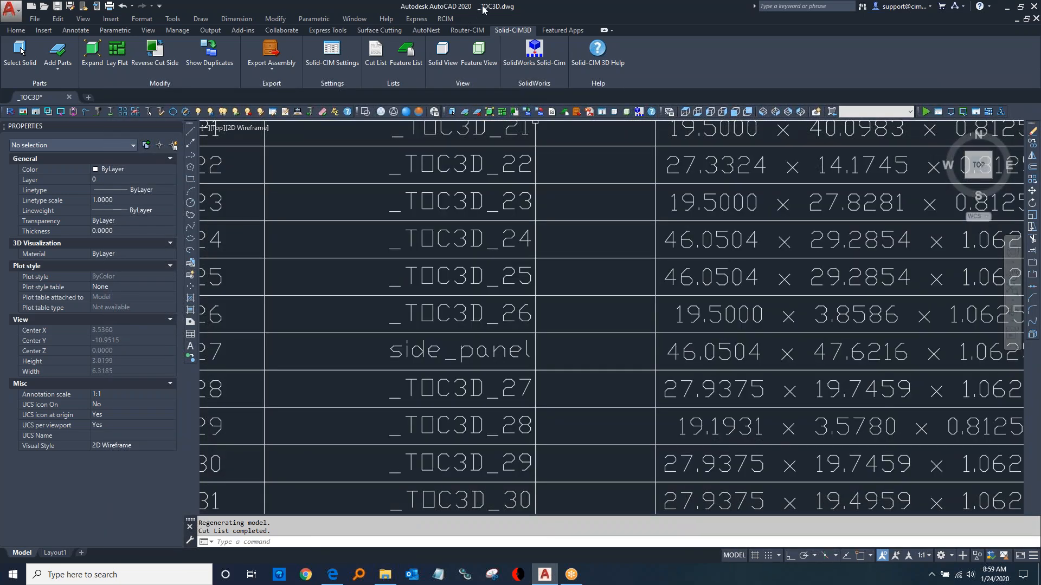
pyautogui.scroll(-3, 489, 344)
pyautogui.click(479, 330)
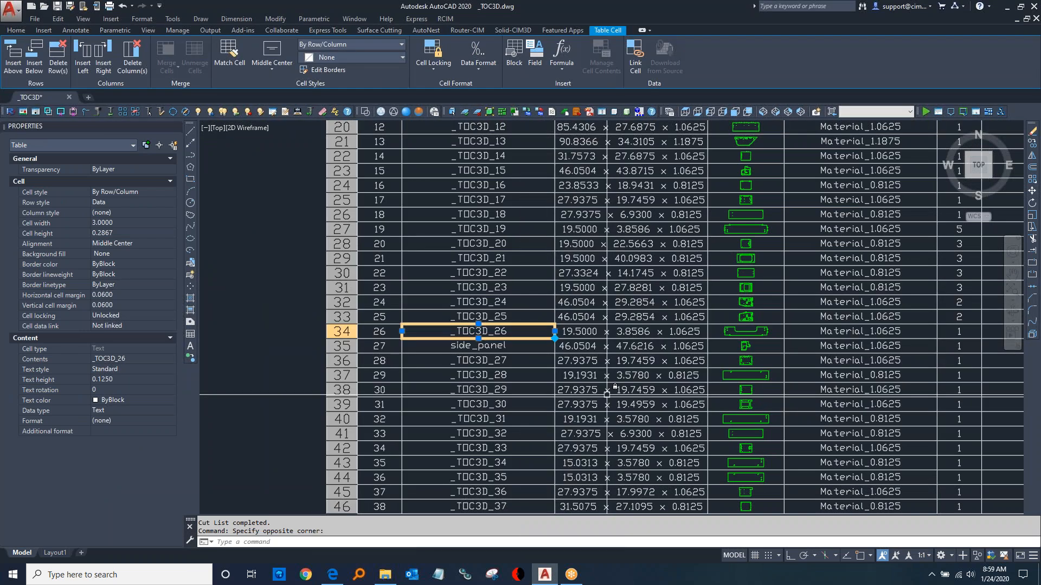
pyautogui.press('F2')
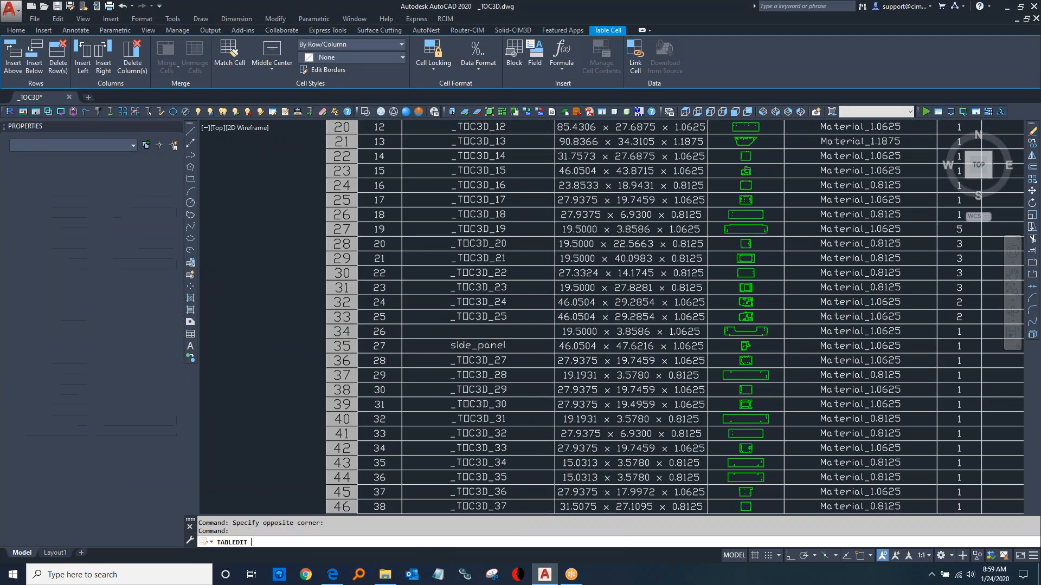
pyautogui.write('rail')
pyautogui.press('Return')
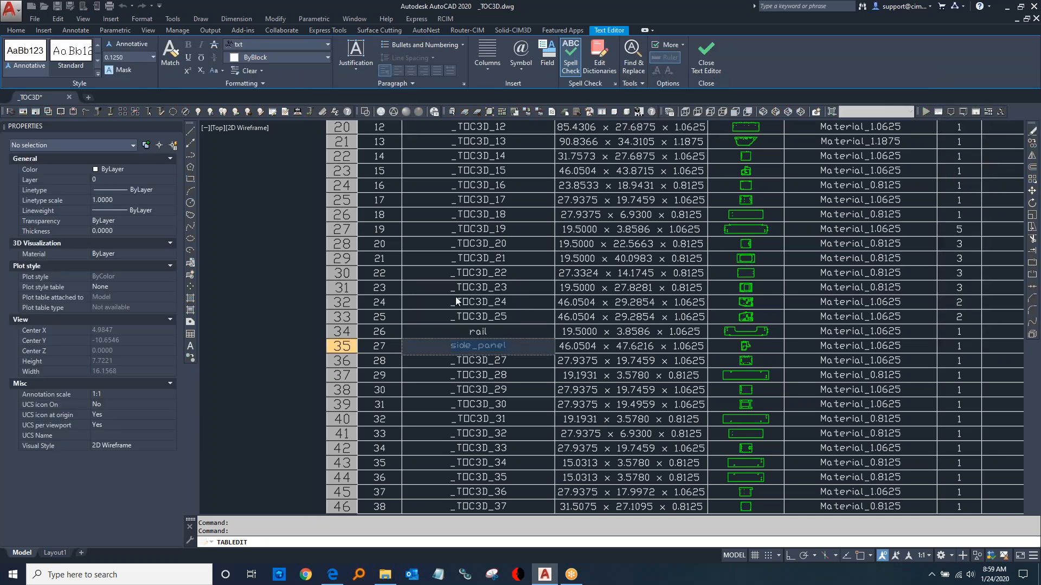
# Examine the materials, part sizes and quantities in the cut list, and finish editing the table.
pyautogui.scroll(-8, 469, 293)
pyautogui.scroll(6, 480, 231)
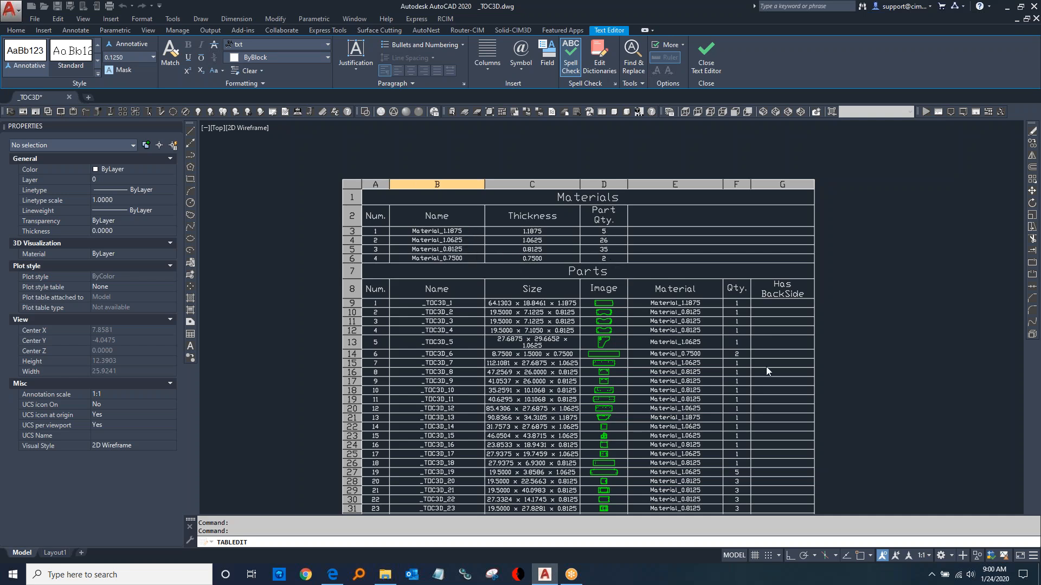
pyautogui.scroll(-4, 744, 367)
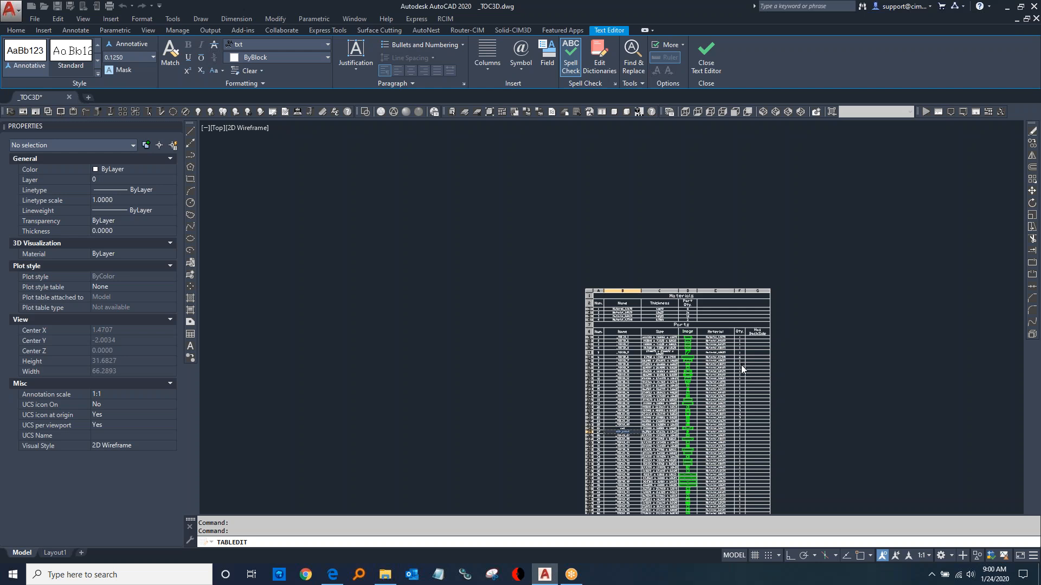
pyautogui.scroll(6, 743, 382)
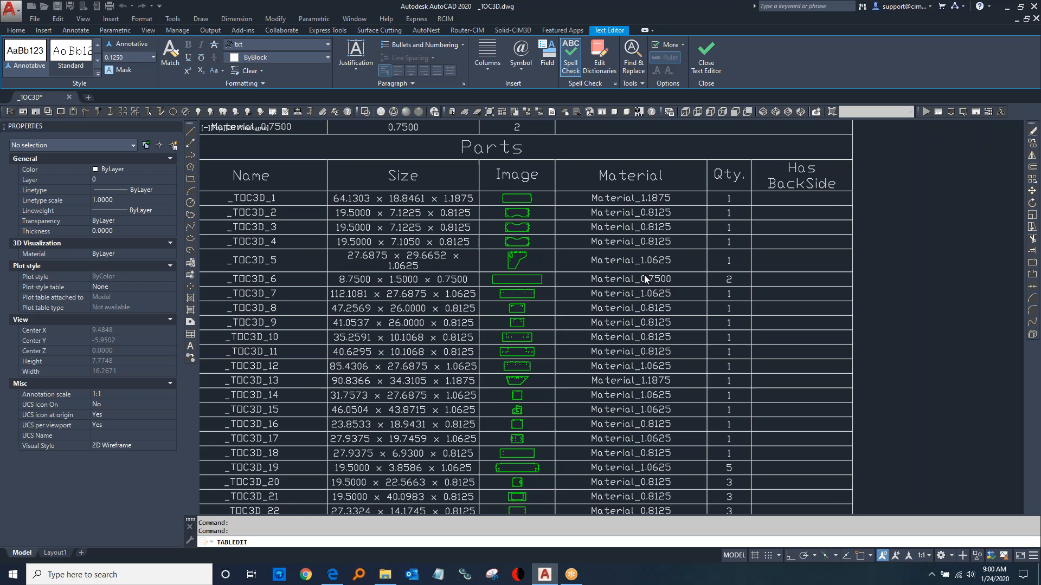
pyautogui.click(919, 293)
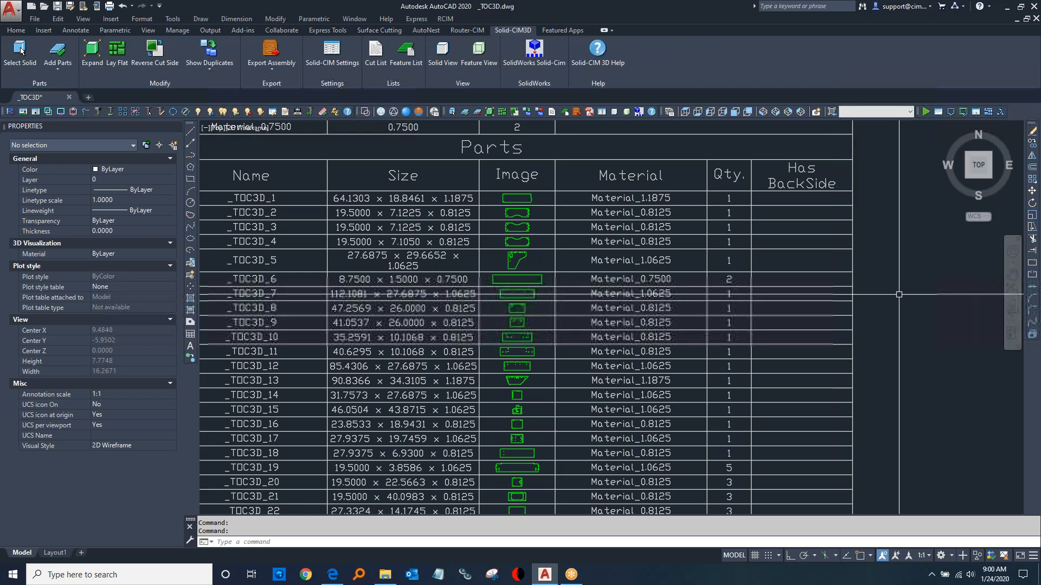
# Export the assembly as the SCIM job _TOC3D.csv in C:\S\_TOC3D, replacing the existing file.
pyautogui.click(577, 112)
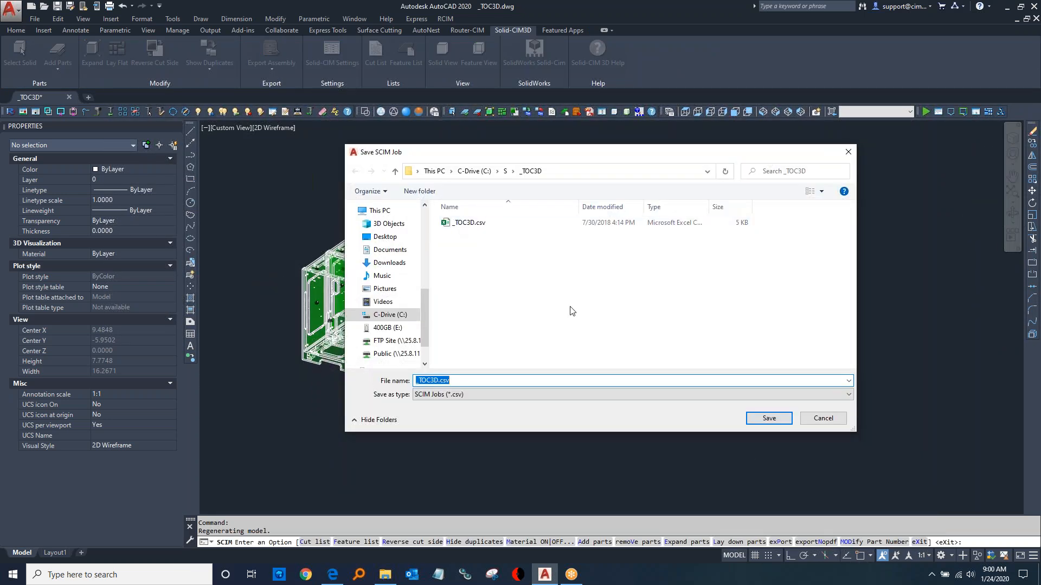
pyautogui.press('Return')
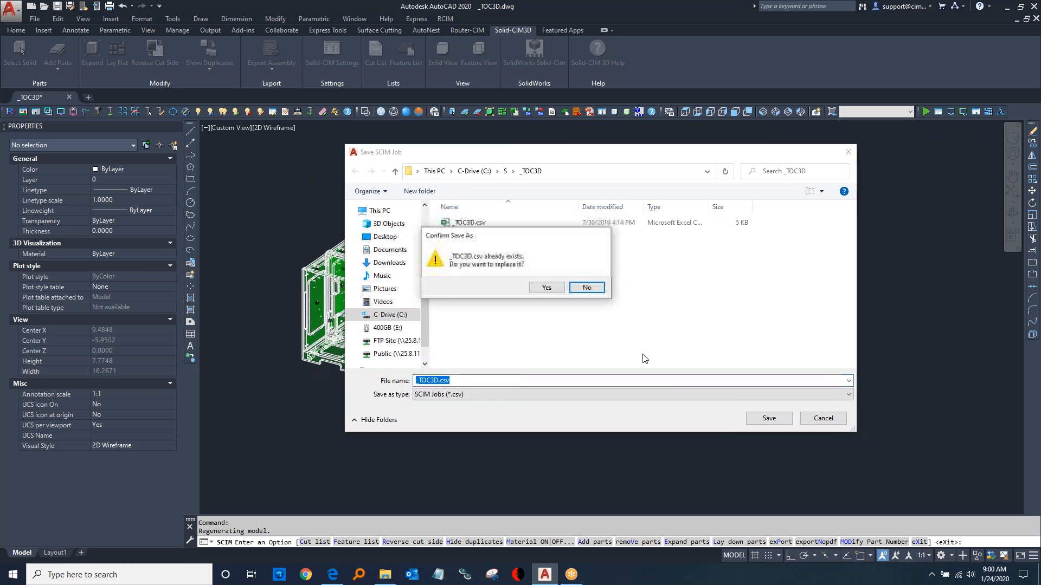
pyautogui.click(551, 291)
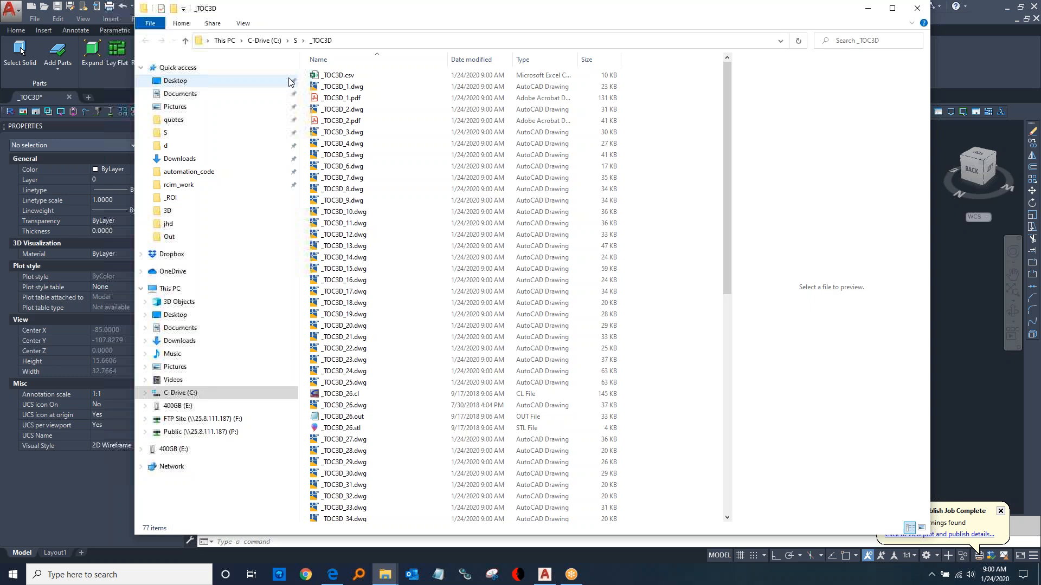
# Look through the exported job folder, open _TOC3D.csv in Excel, and autofit all columns to their contents.
pyautogui.scroll(-5, 404, 336)
pyautogui.scroll(-7, 404, 339)
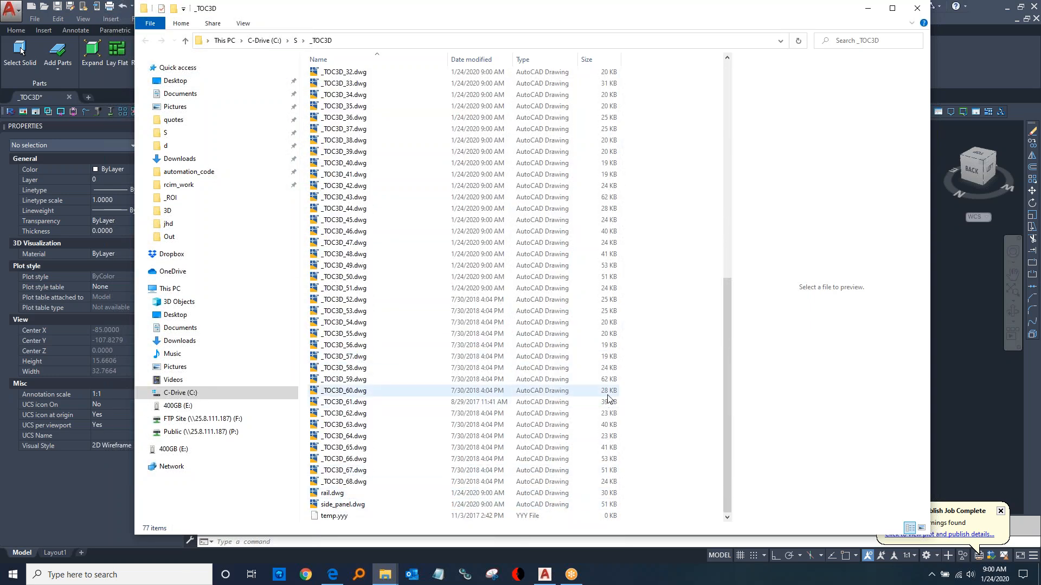
pyautogui.scroll(12, 559, 282)
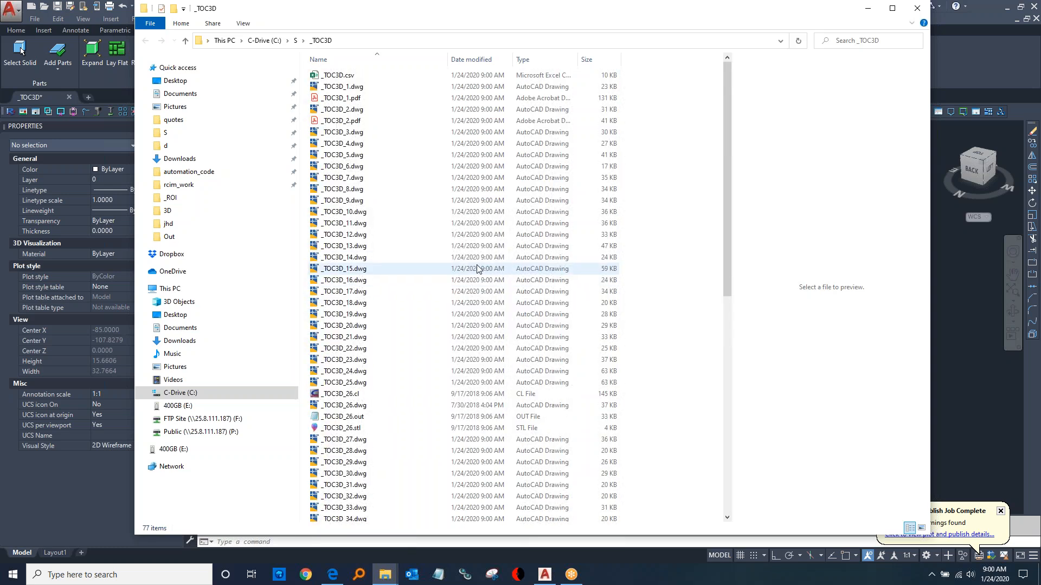
pyautogui.doubleClick(338, 76)
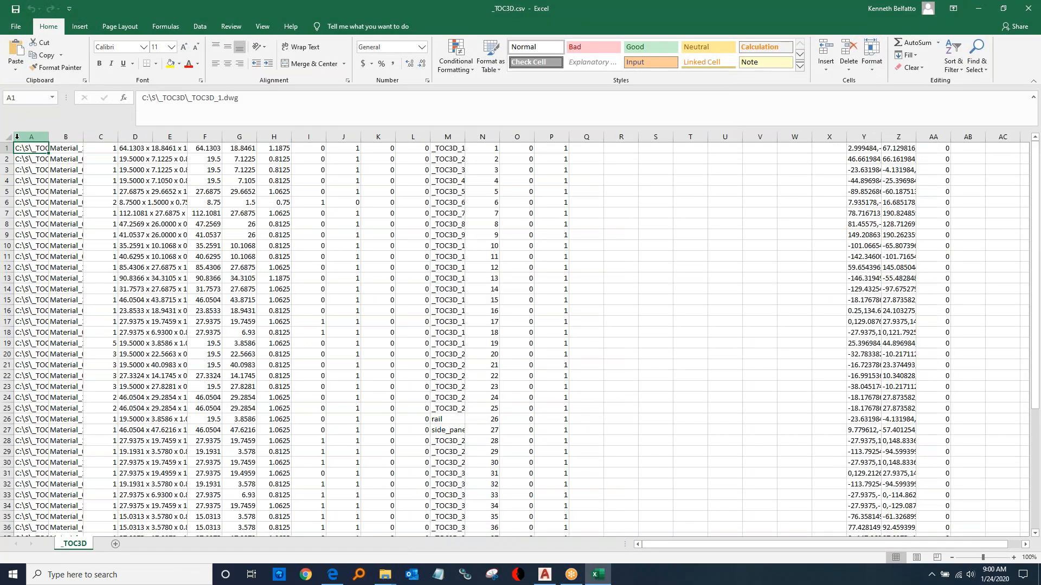
pyautogui.click(8, 137)
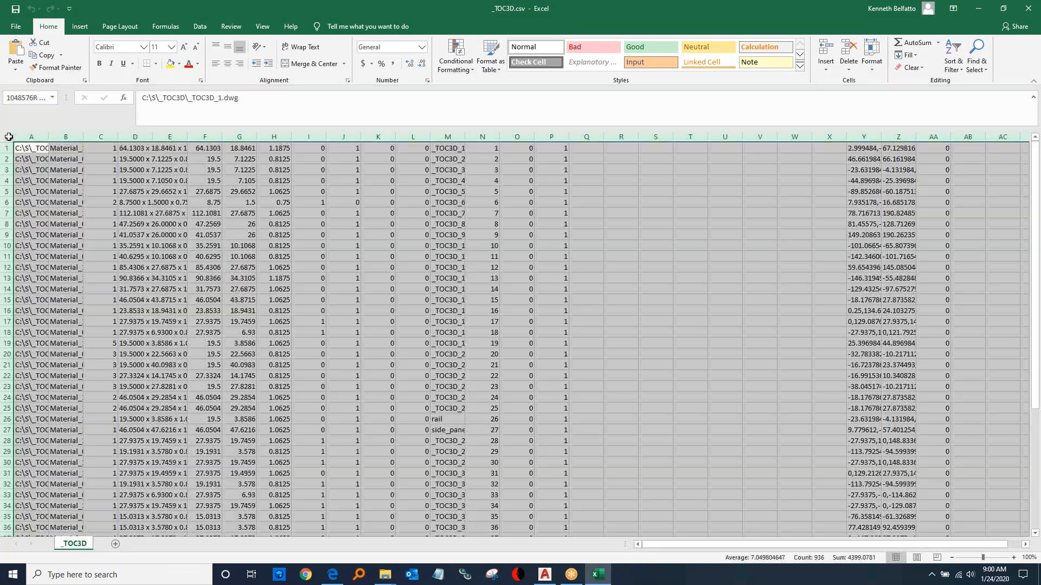
pyautogui.doubleClick(48, 134)
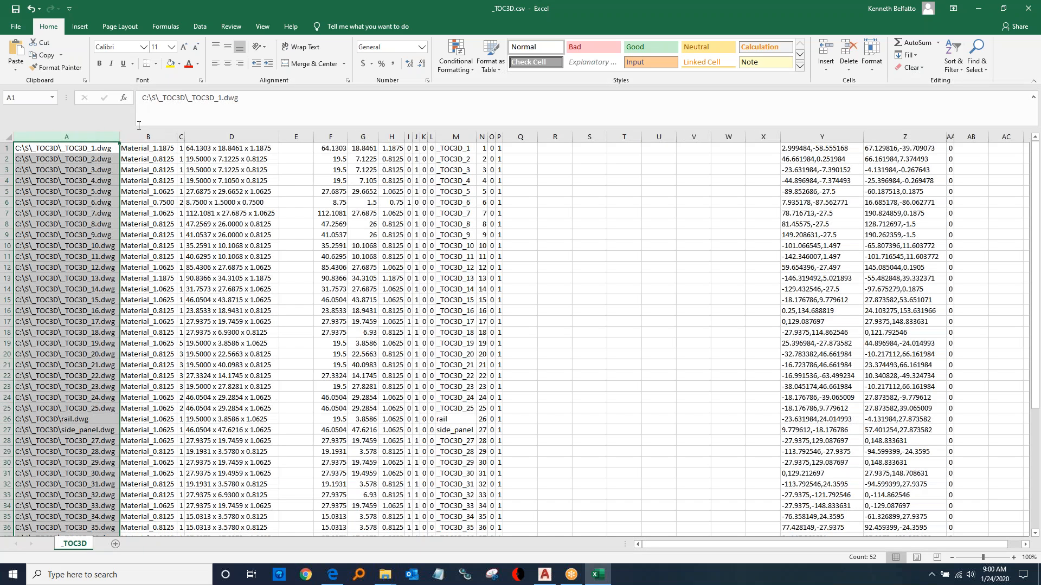
# Review the file path, material, quantity, size and dimension columns of _TOC3D.csv, and close the workbook without saving changes.
pyautogui.click(142, 136)
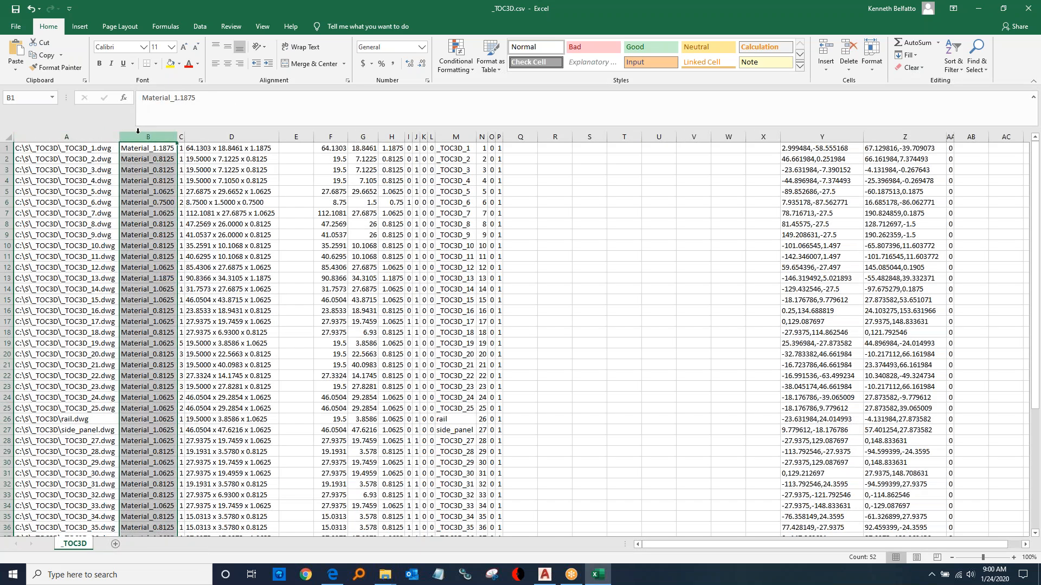
pyautogui.click(181, 135)
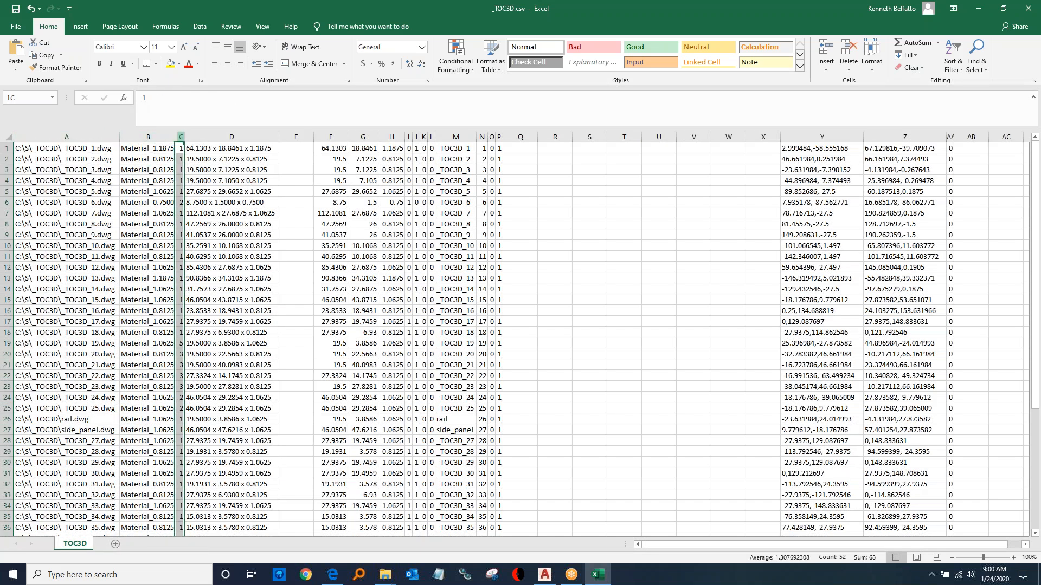
pyautogui.click(206, 134)
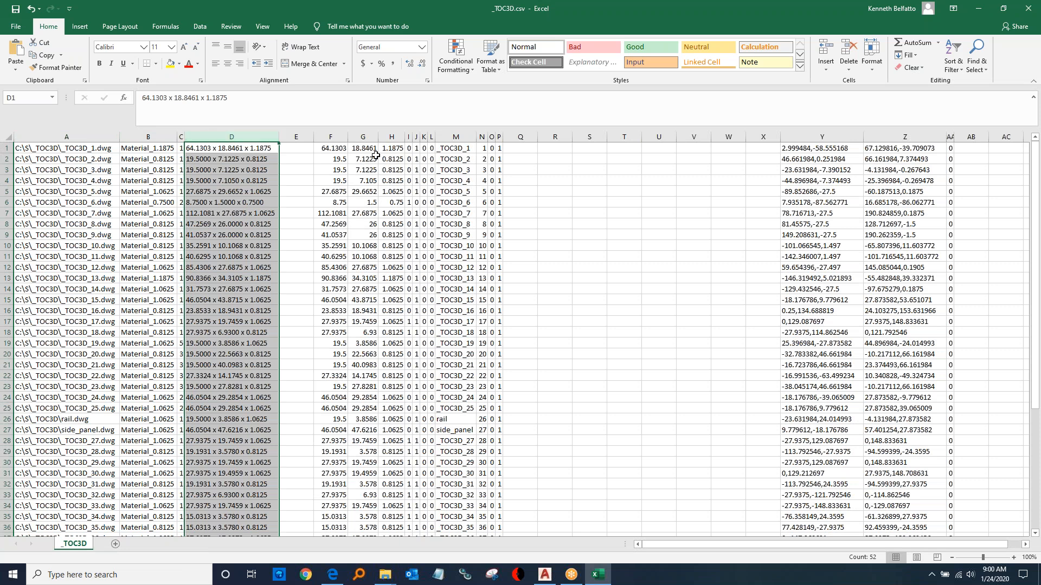
pyautogui.moveTo(334, 136); pyautogui.dragTo(385, 137)
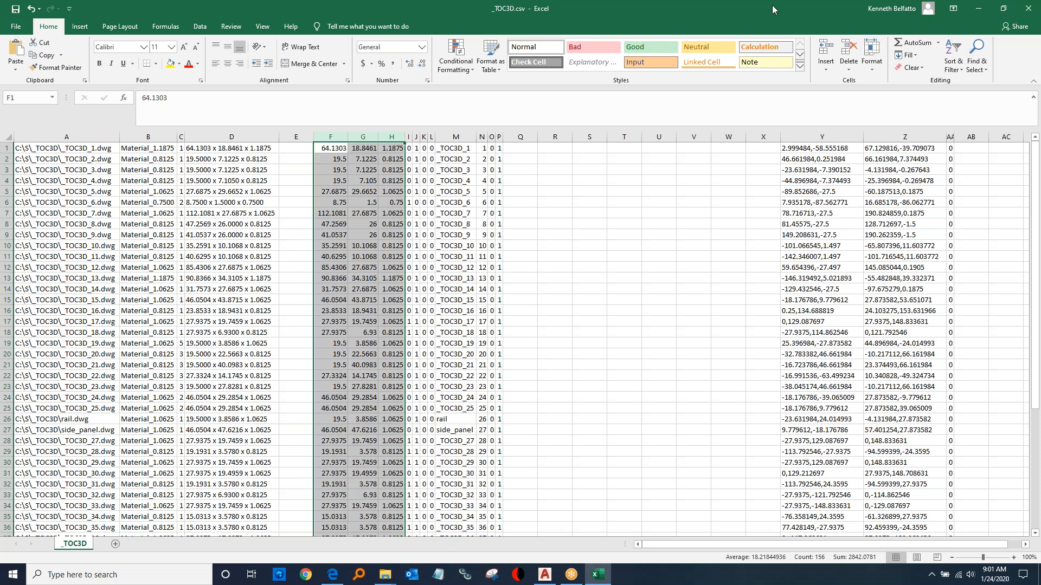
pyautogui.click(1029, 10)
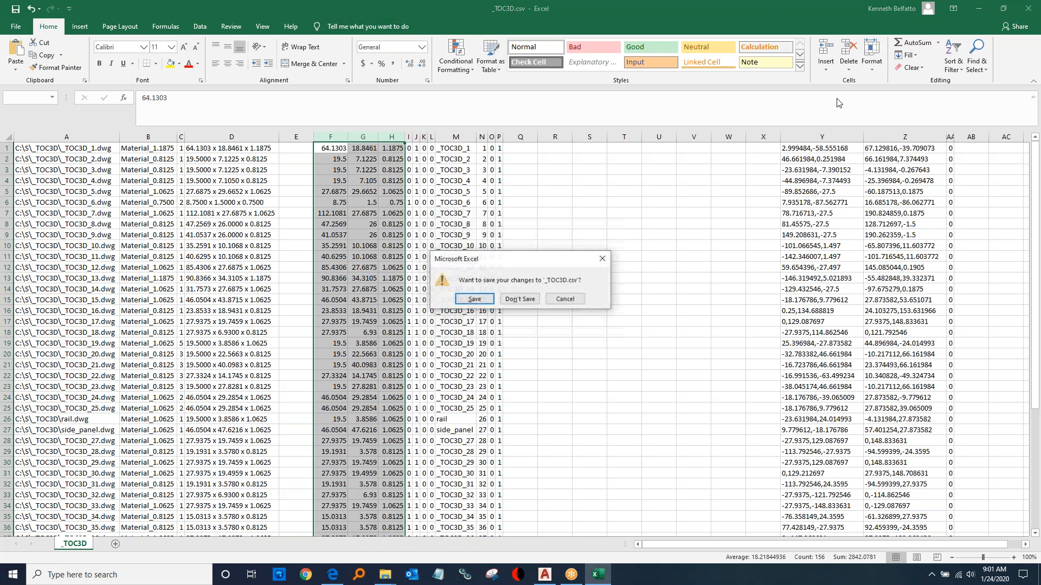
pyautogui.click(519, 299)
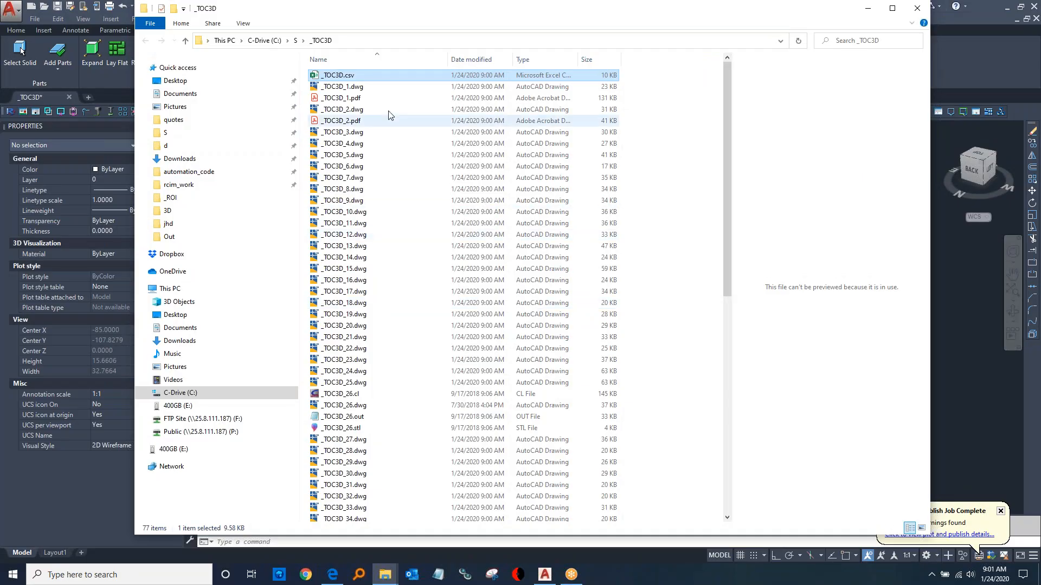
# Check the file actions offered for _TOC3D.csv, switch back to AutoCAD, and show the desk model in the Conceptual visual style.
pyautogui.rightClick(361, 80)
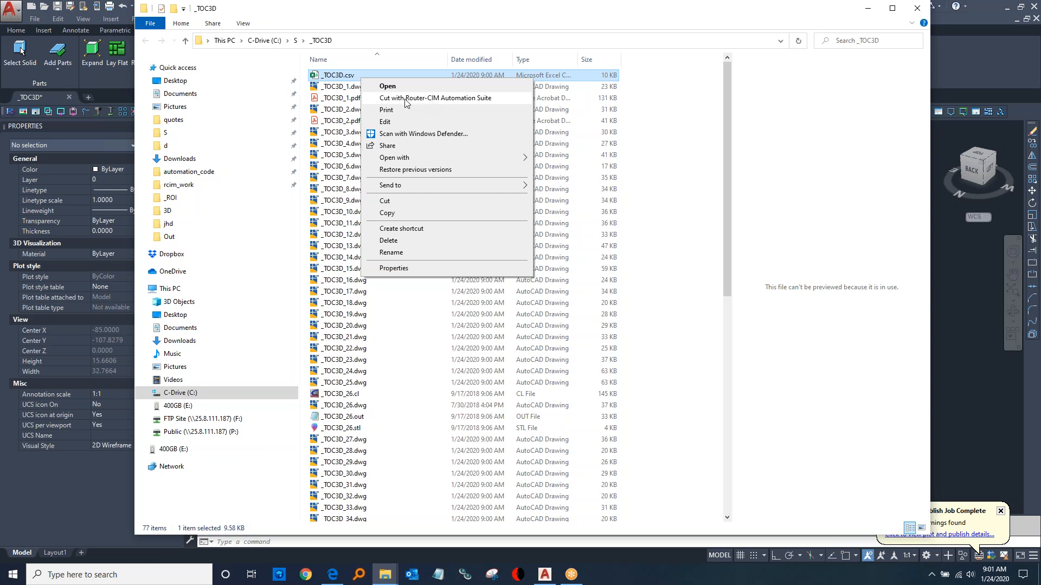
pyautogui.click(991, 59)
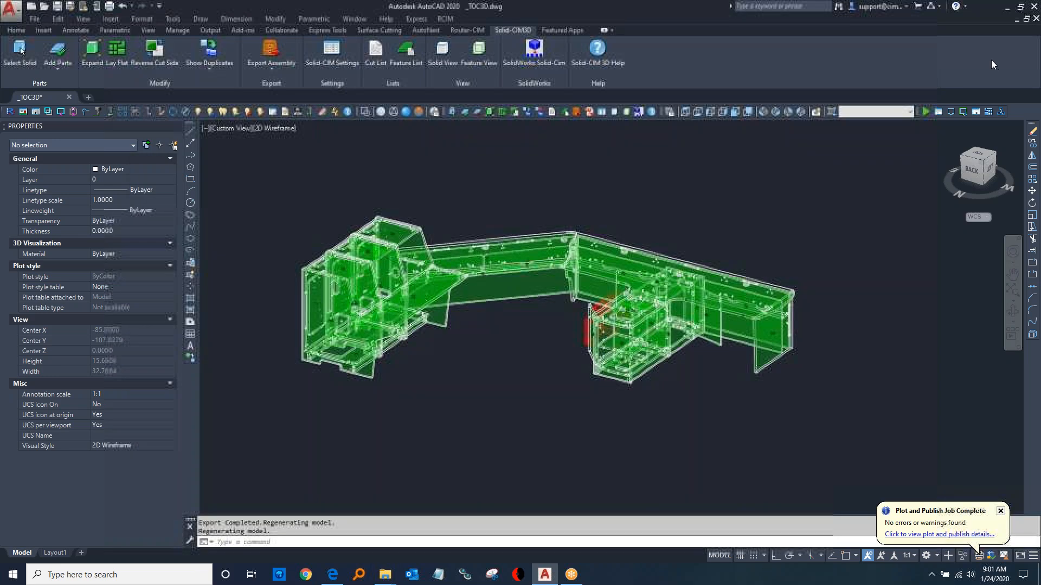
pyautogui.click(418, 112)
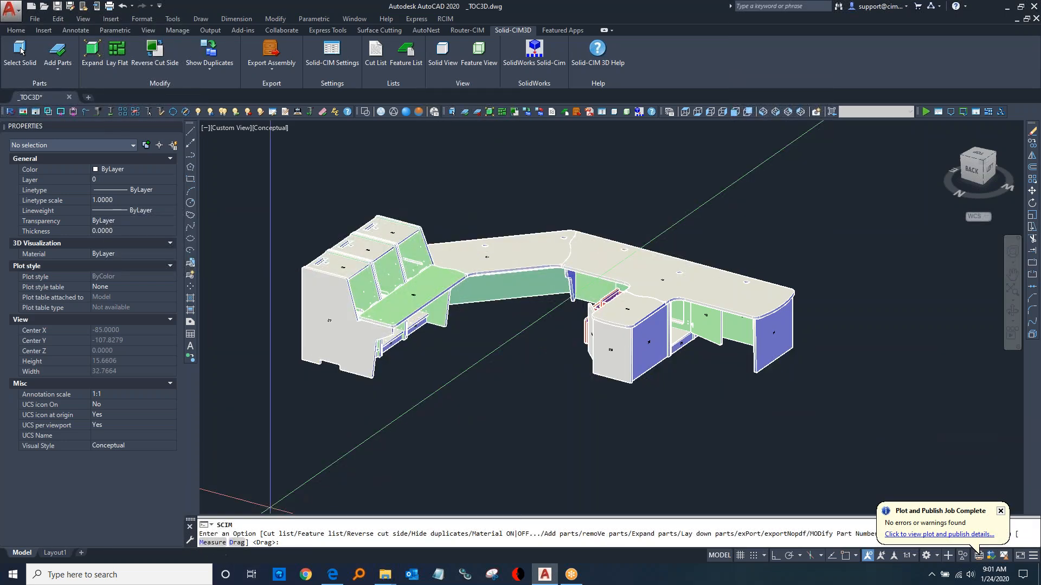
# Spread the desk assembly's parts apart with the Expand parts command's Drag option.
pyautogui.press('Return')
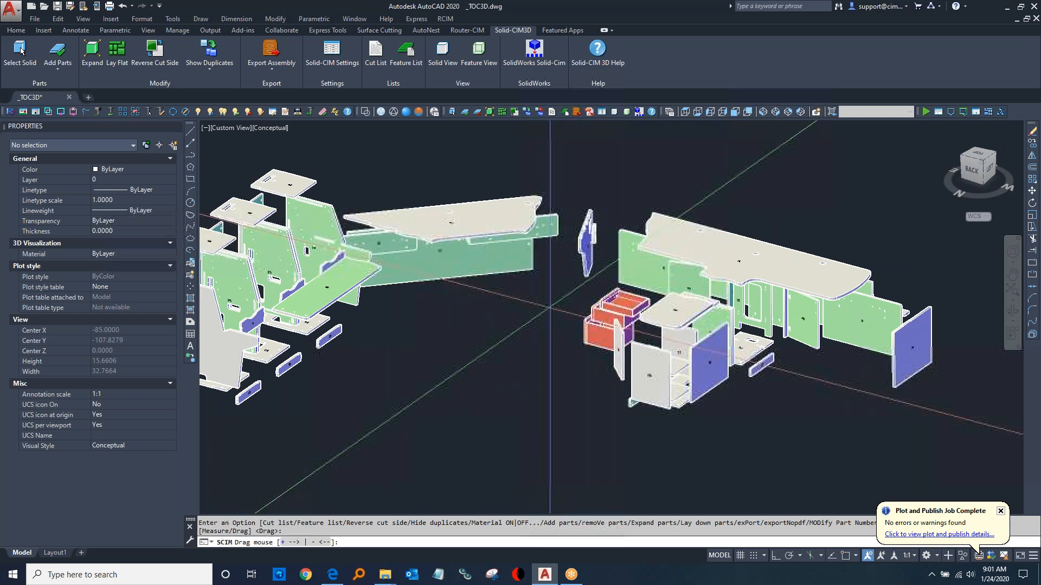
pyautogui.click(546, 309)
pyautogui.press('Escape')
pyautogui.press('Escape')
# Move the outermost grey side panel straight away from the row of three cabinets with Ortho on.
pyautogui.moveTo(531, 330); pyautogui.dragTo(615, 325, button='middle')
pyautogui.scroll(5, 343, 277)
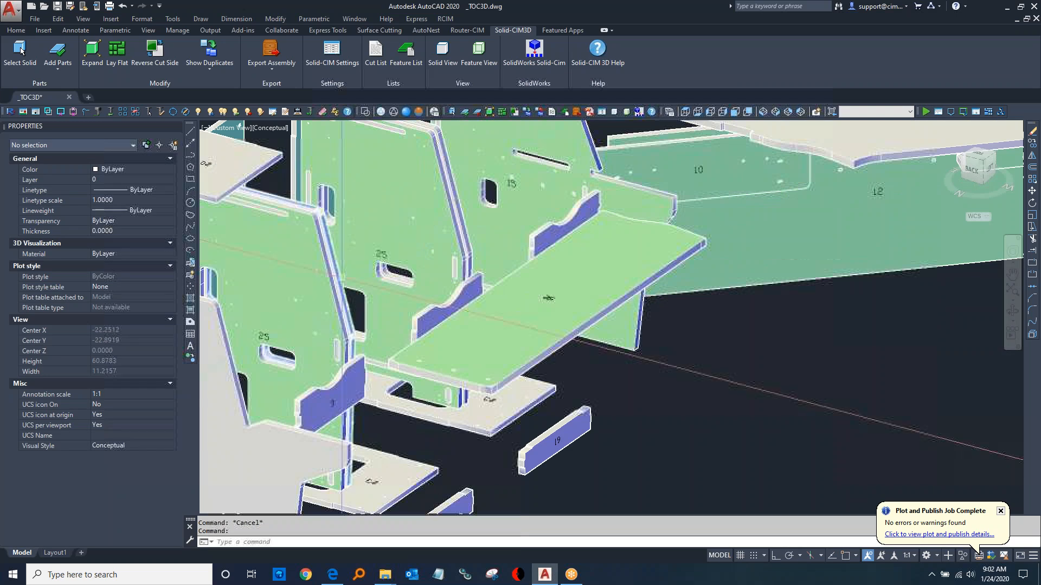
pyautogui.moveTo(425, 364)
pyautogui.keyDown('shift'); pyautogui.mouseDown(button='middle')
pyautogui.moveTo(471, 348)
pyautogui.moveTo(578, 395)
pyautogui.moveTo(512, 403)
pyautogui.moveTo(369, 384)
pyautogui.moveTo(414, 379)
pyautogui.mouseUp(button='middle'); pyautogui.keyUp('shift')
pyautogui.scroll(-2, 415, 380)
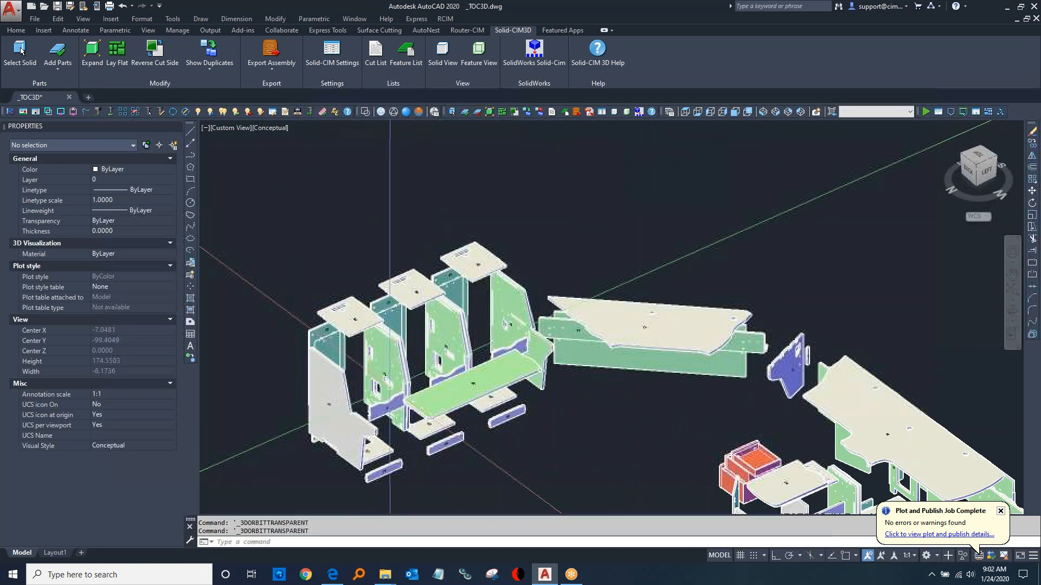
pyautogui.write('m')
pyautogui.press('Return')
pyautogui.click(344, 396)
pyautogui.press('Return')
pyautogui.click(360, 388)
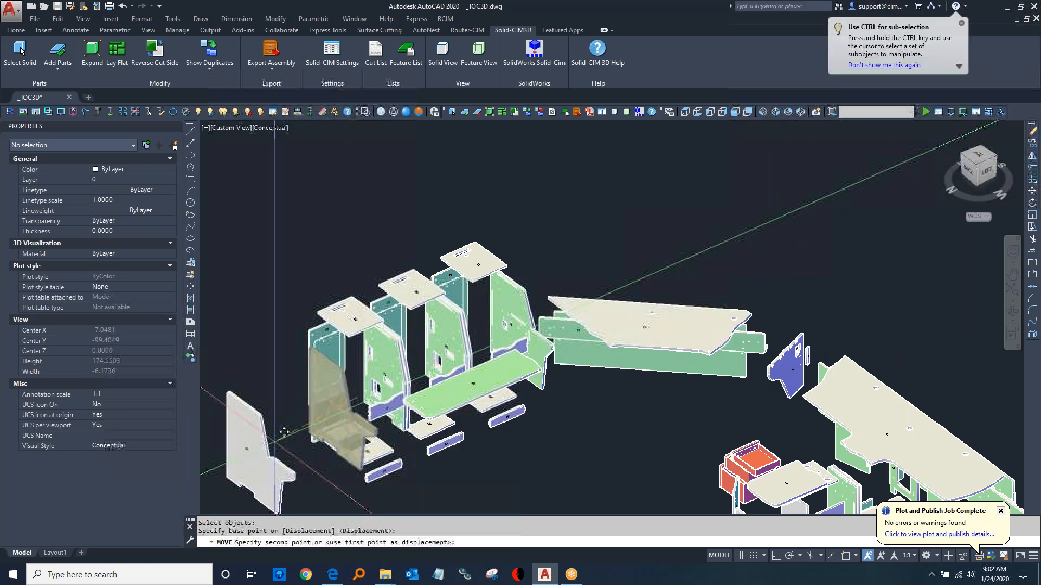
pyautogui.press('F8')
pyautogui.click(291, 421)
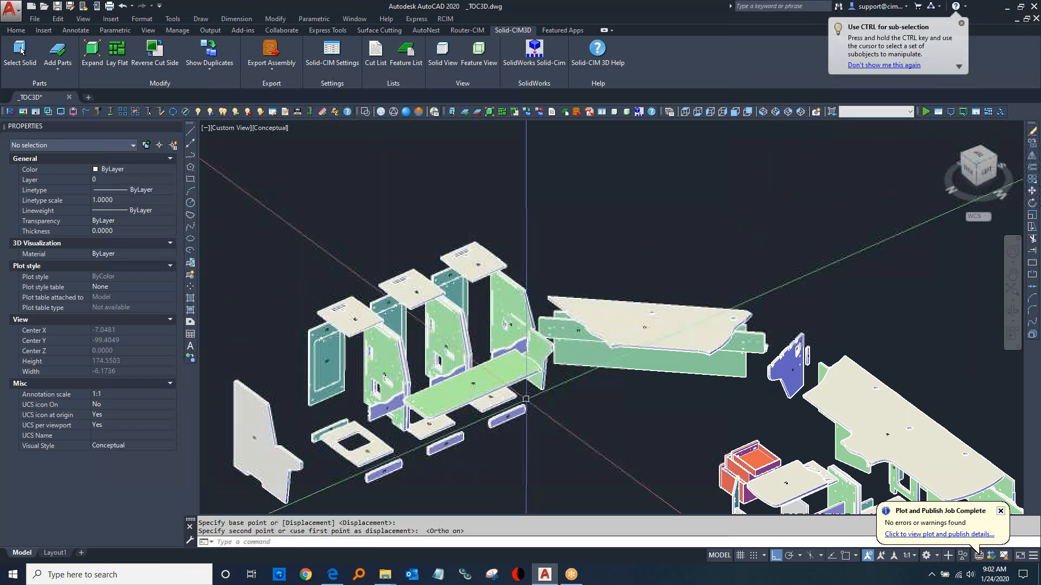
# Lay all recognized parts flat and display the layout in the SE Isometric view.
pyautogui.moveTo(726, 379)
pyautogui.mouseDown(button='middle')
pyautogui.moveTo(732, 283)
pyautogui.moveTo(705, 266)
pyautogui.mouseUp(button='middle')
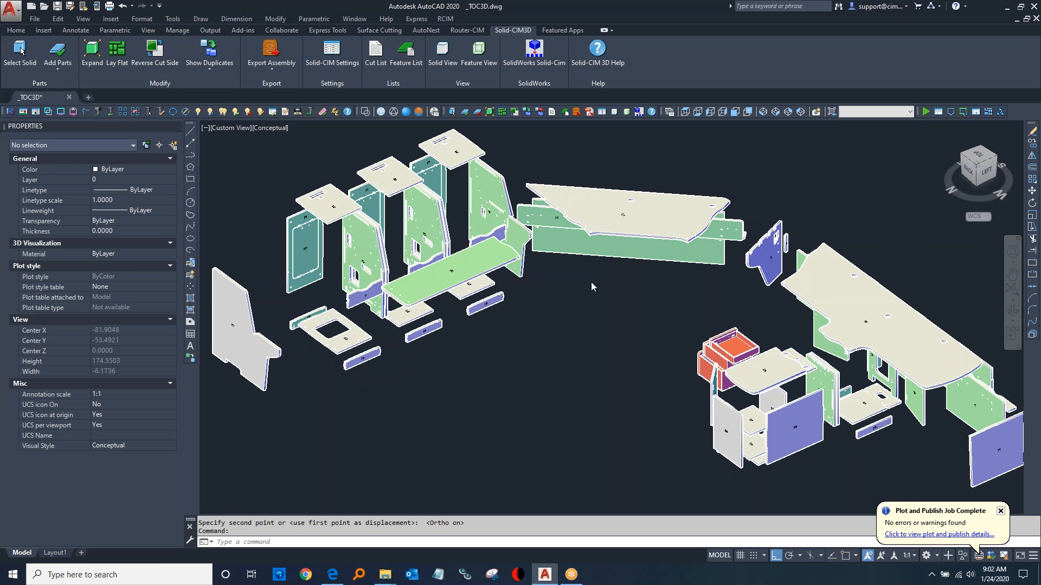
pyautogui.click(119, 63)
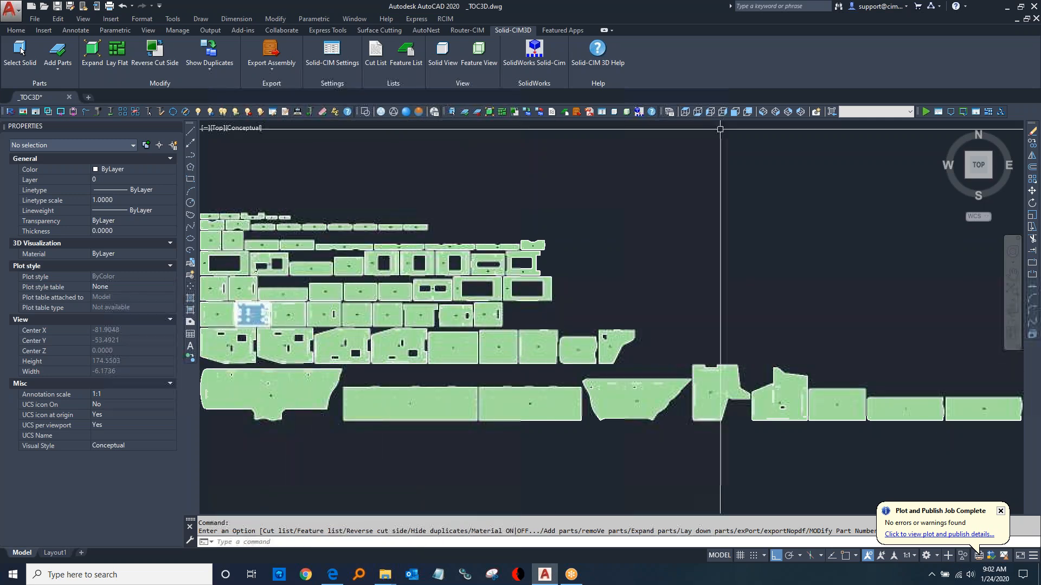
pyautogui.click(774, 112)
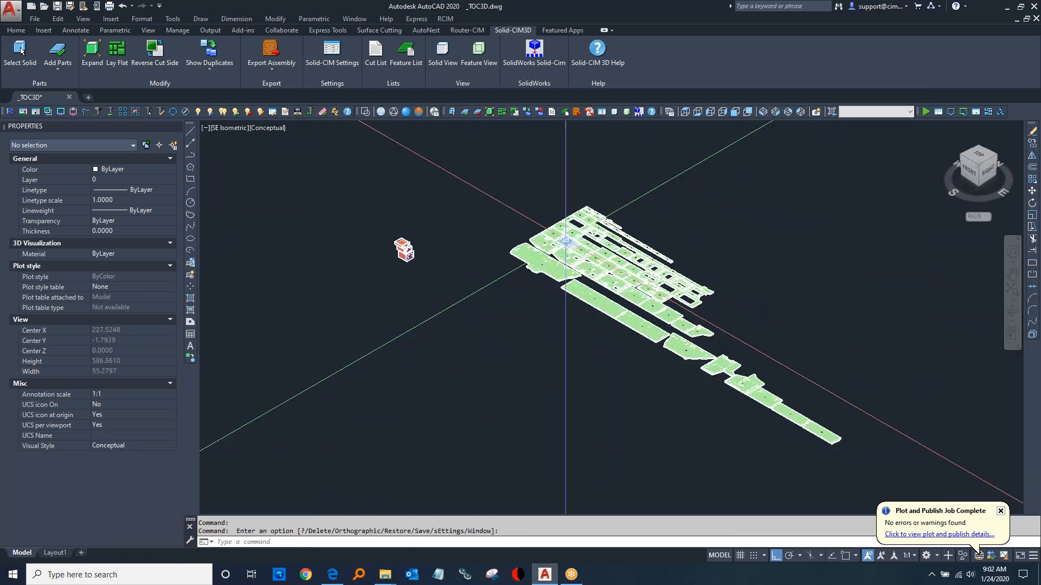
# Inspect the layer and properties of the upper and middle drawer boxes left out of the flat layout.
pyautogui.scroll(8, 394, 239)
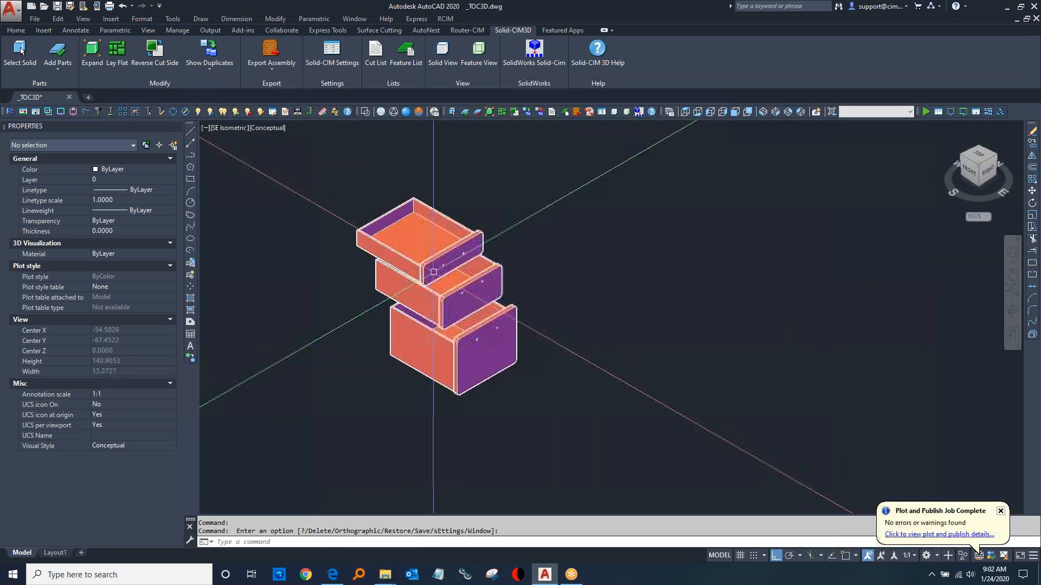
pyautogui.click(413, 264)
pyautogui.scroll(3, 413, 264)
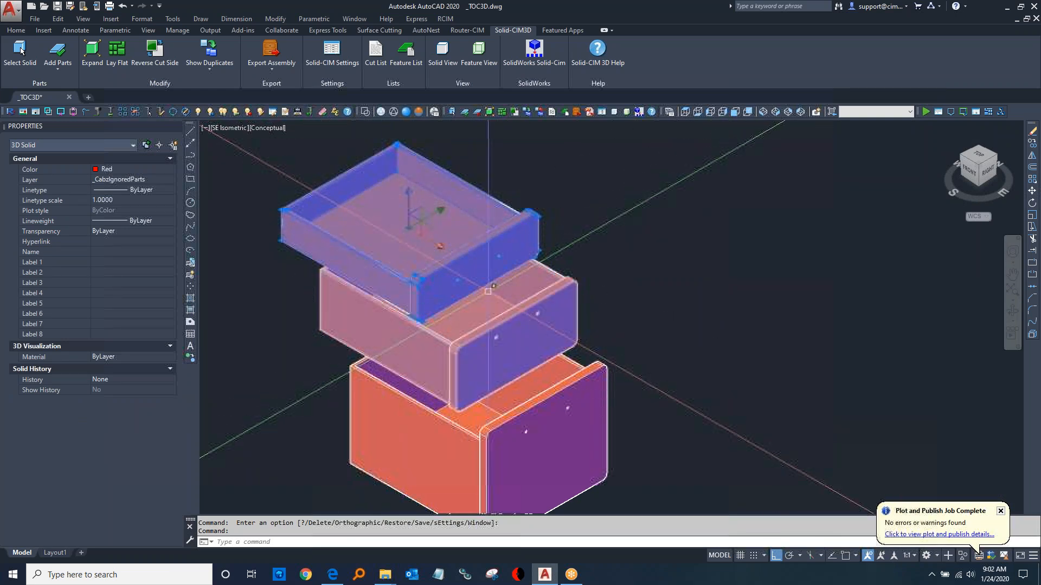
pyautogui.press('Escape')
pyautogui.click(481, 356)
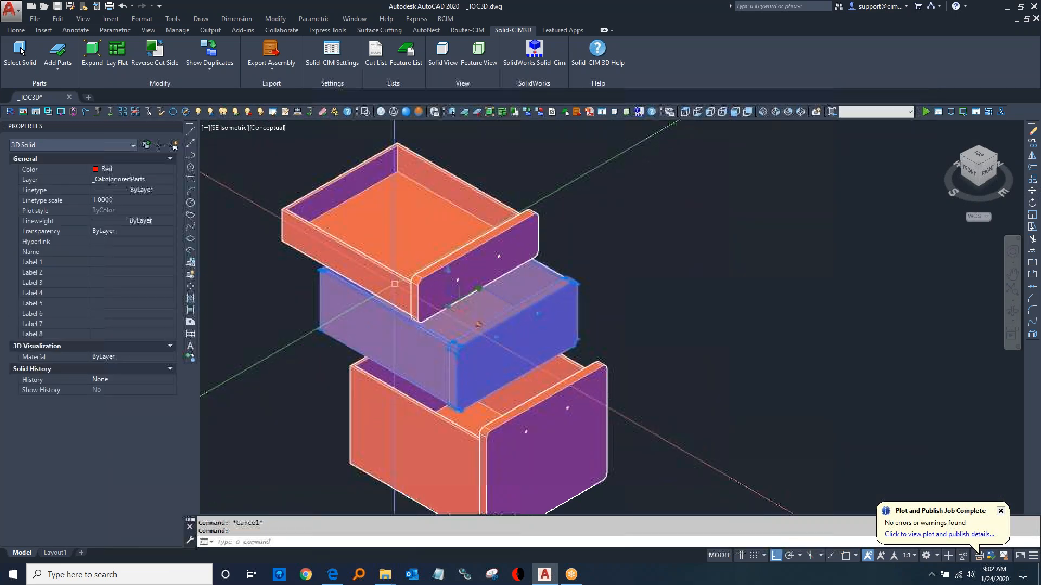
pyautogui.press('Escape')
pyautogui.scroll(-5, 674, 379)
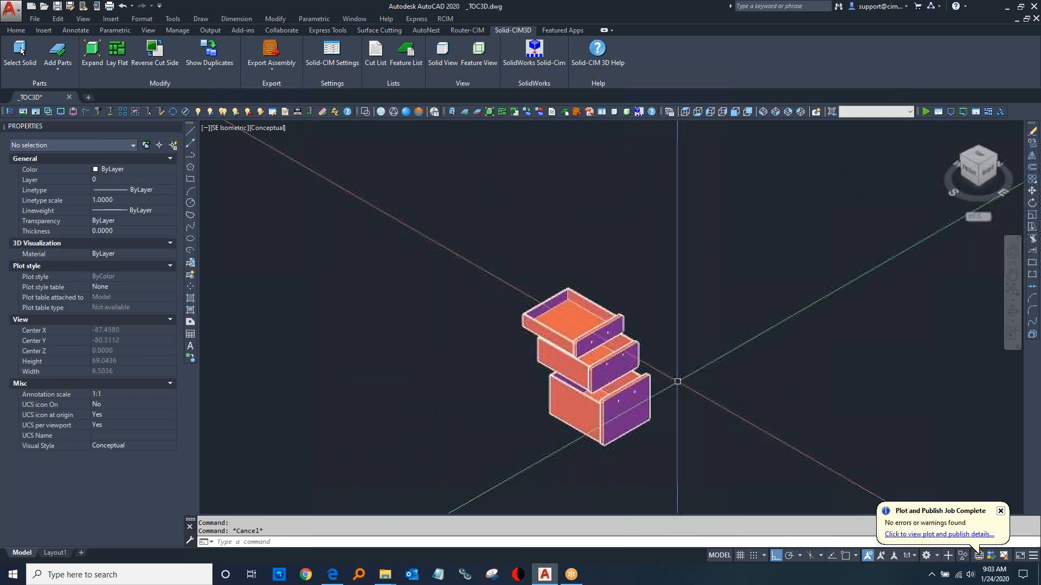
# Toggle group selection and erase the green face covering the large curved worktop in the flat layout.
pyautogui.keyDown('shift'); pyautogui.moveTo(755, 372); pyautogui.dragTo(244, 316, button='middle'); pyautogui.keyUp('shift')
pyautogui.moveTo(748, 379); pyautogui.dragTo(423, 309, button='middle')
pyautogui.moveTo(655, 424); pyautogui.dragTo(601, 345, button='middle')
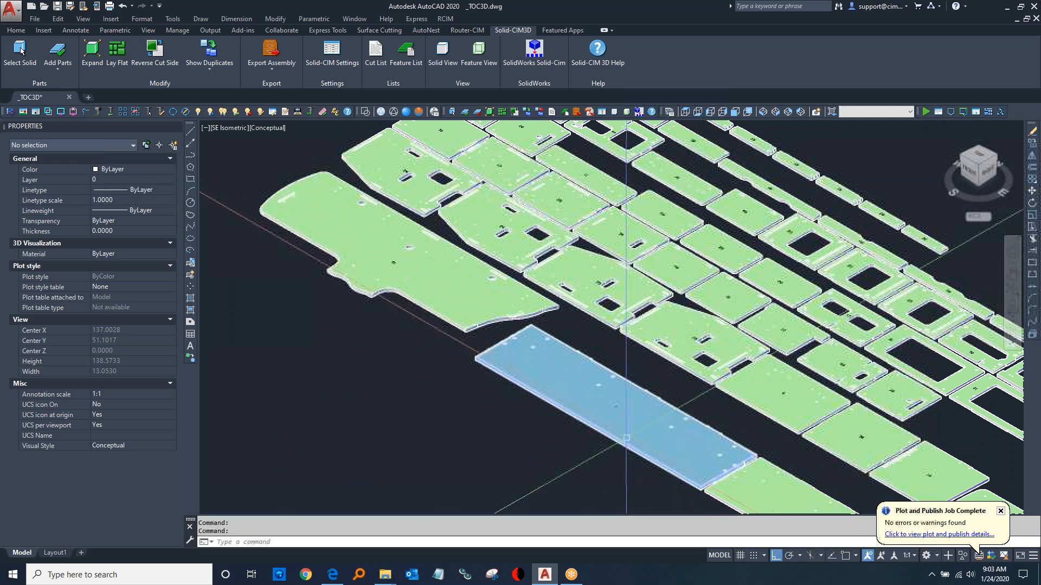
pyautogui.scroll(2, 593, 426)
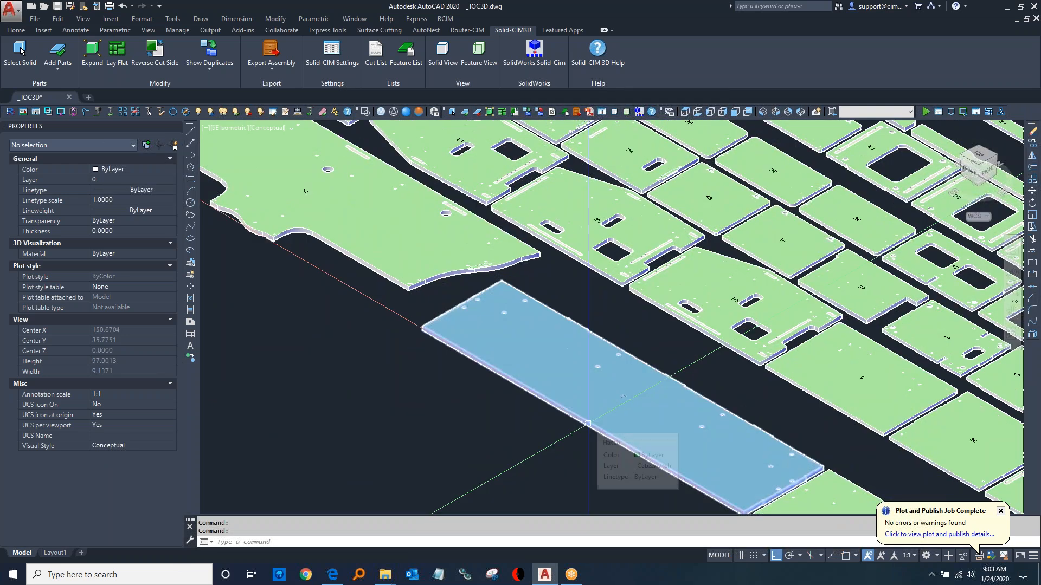
pyautogui.moveTo(405, 213); pyautogui.dragTo(496, 331, button='middle')
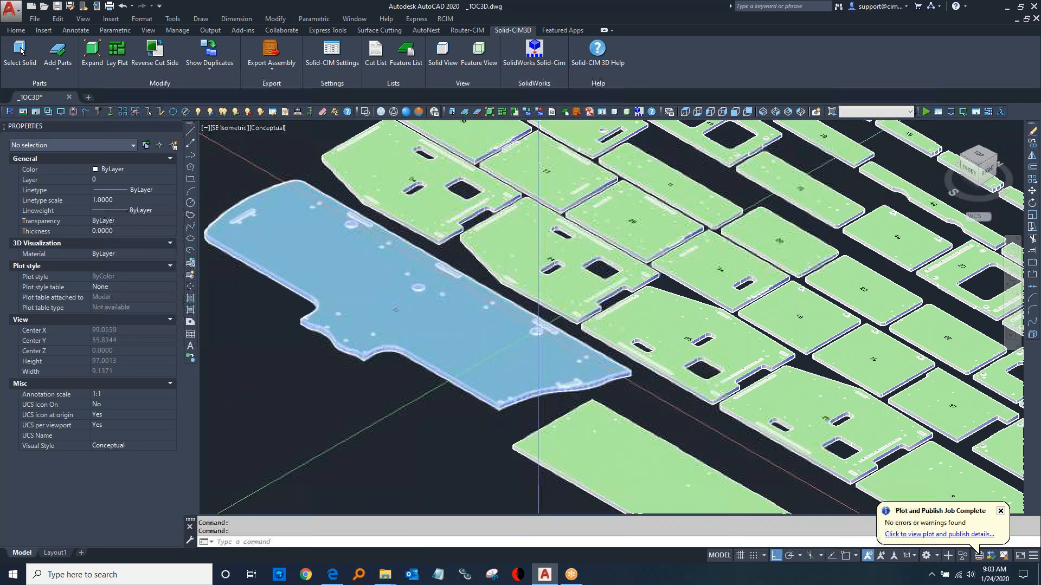
pyautogui.hotkey('ctrl', 'h')
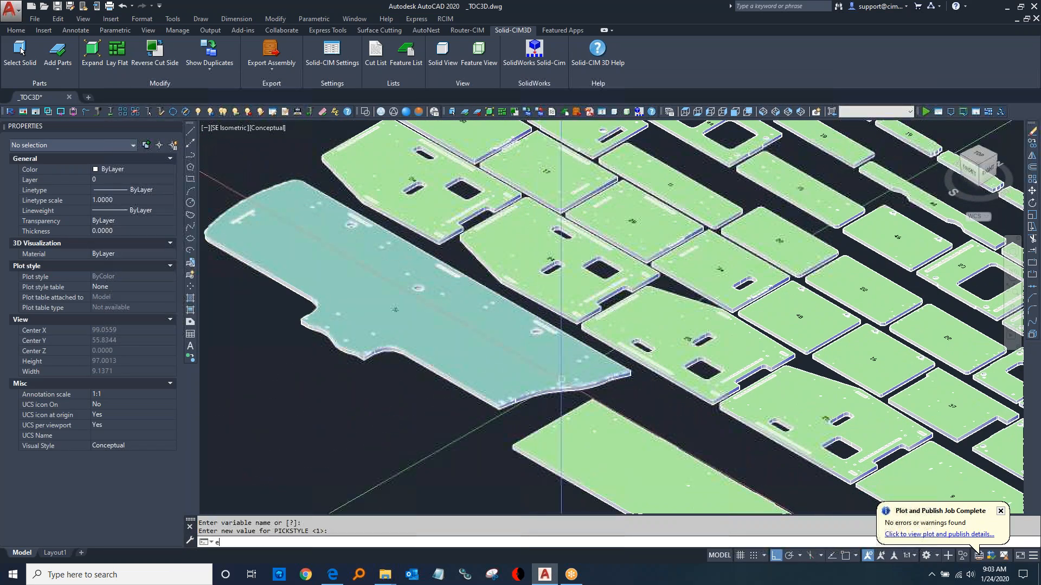
pyautogui.write('e')
pyautogui.press('Return')
pyautogui.click(523, 359)
pyautogui.press('Return')
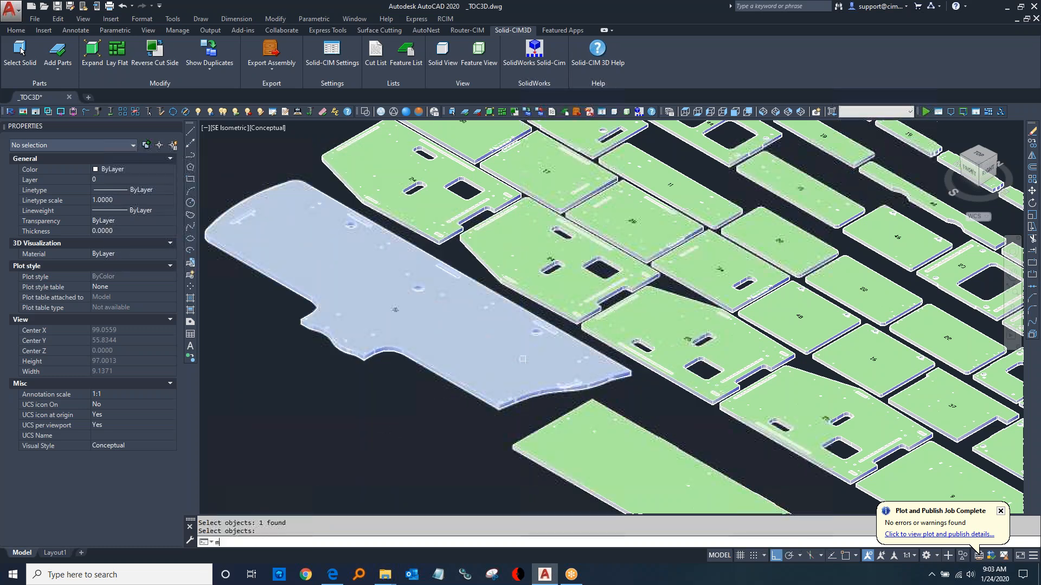
# Move the curved worktop's solid straight off its extracted machining outlines into the empty area beside the layout.
pyautogui.press('Return')
pyautogui.click(524, 359)
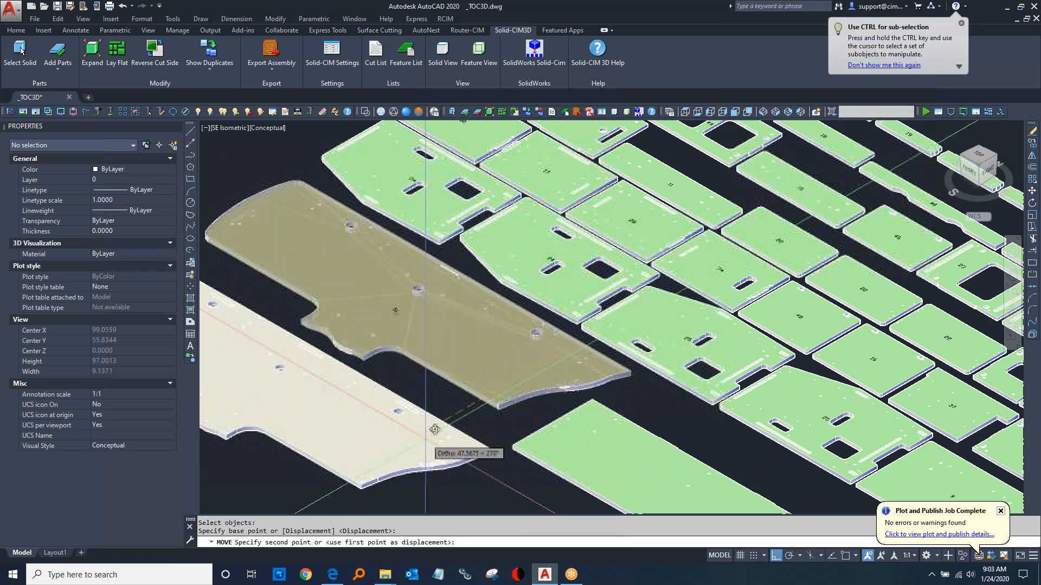
pyautogui.click(428, 428)
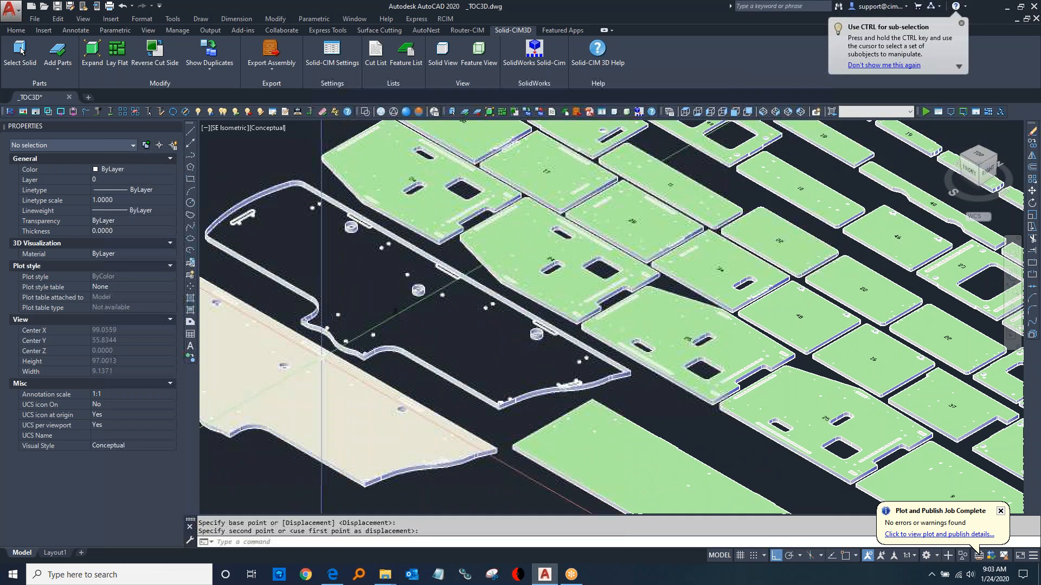
pyautogui.keyDown('shift'); pyautogui.moveTo(335, 381); pyautogui.dragTo(459, 374, button='middle'); pyautogui.keyUp('shift')
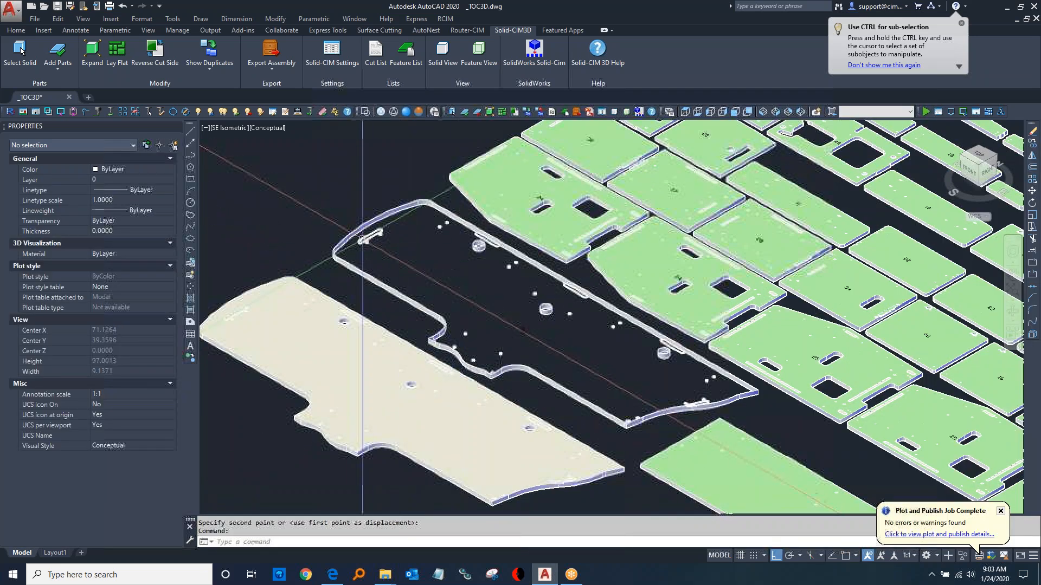
# Inspect the layer and thickness of the worktop's outer profile, a large circular cutout, a small hole and a slot pocket.
pyautogui.click(395, 293)
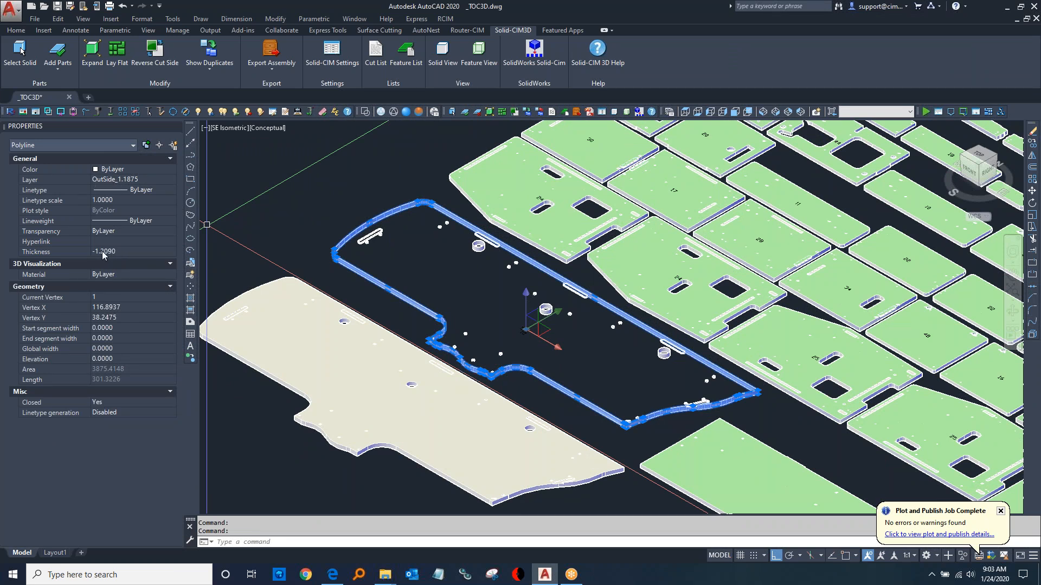
pyautogui.press('Escape')
pyautogui.click(478, 246)
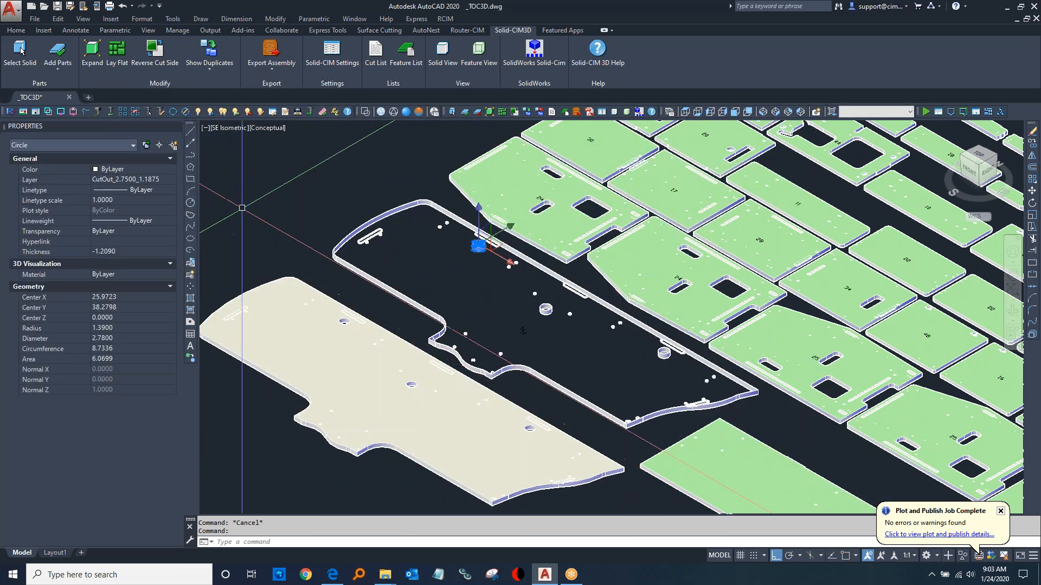
pyautogui.press('Escape')
pyautogui.scroll(8, 369, 238)
pyautogui.click(360, 255)
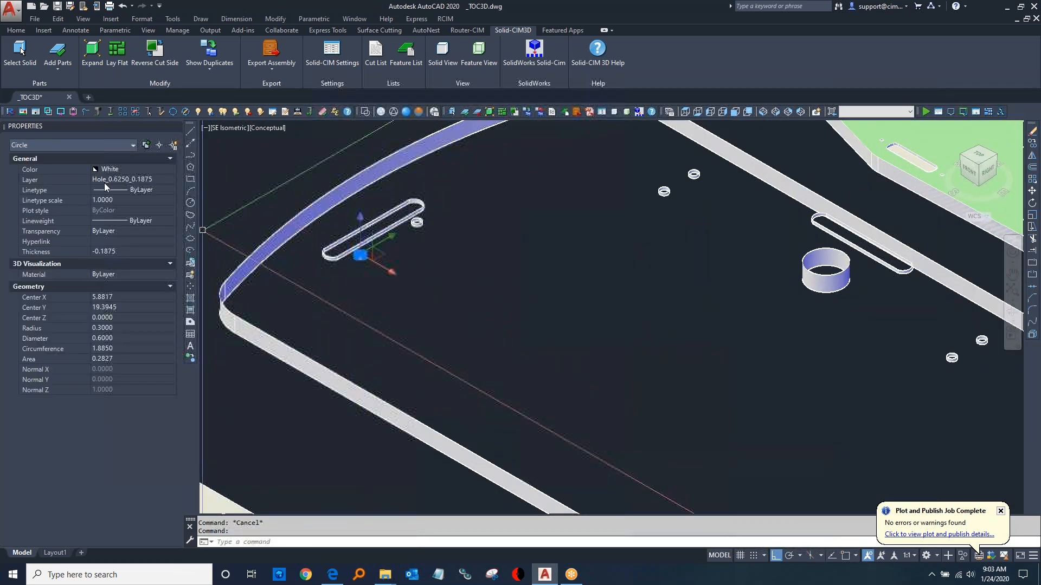
pyautogui.press('Escape')
pyautogui.click(355, 239)
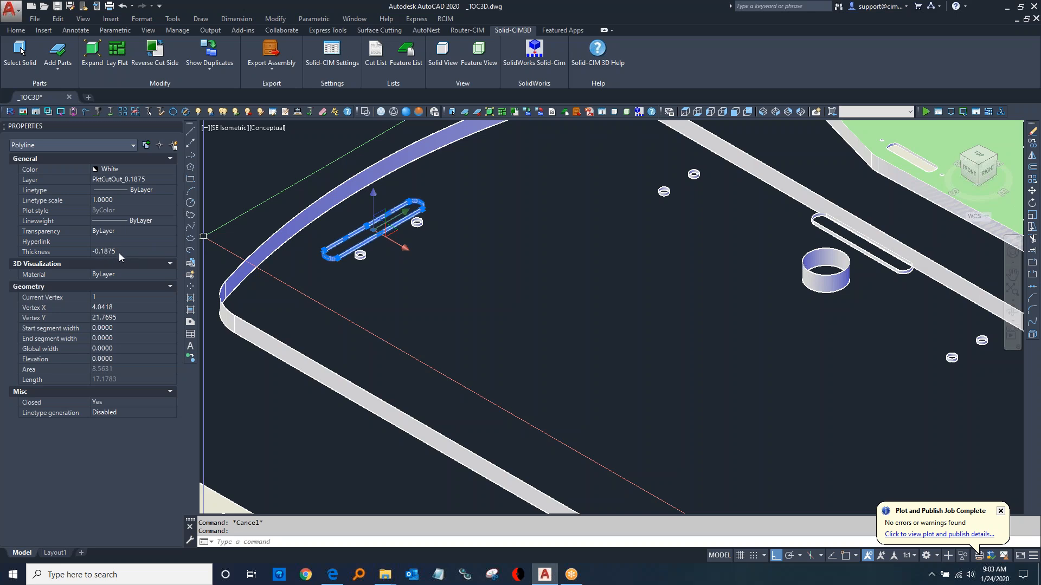
pyautogui.press('Escape')
# Examine part 44 with its cutouts and the neighbouring parts in the flat layout.
pyautogui.moveTo(584, 347); pyautogui.dragTo(513, 348, button='middle')
pyautogui.moveTo(619, 333); pyautogui.dragTo(380, 397, button='middle')
pyautogui.press('Escape')
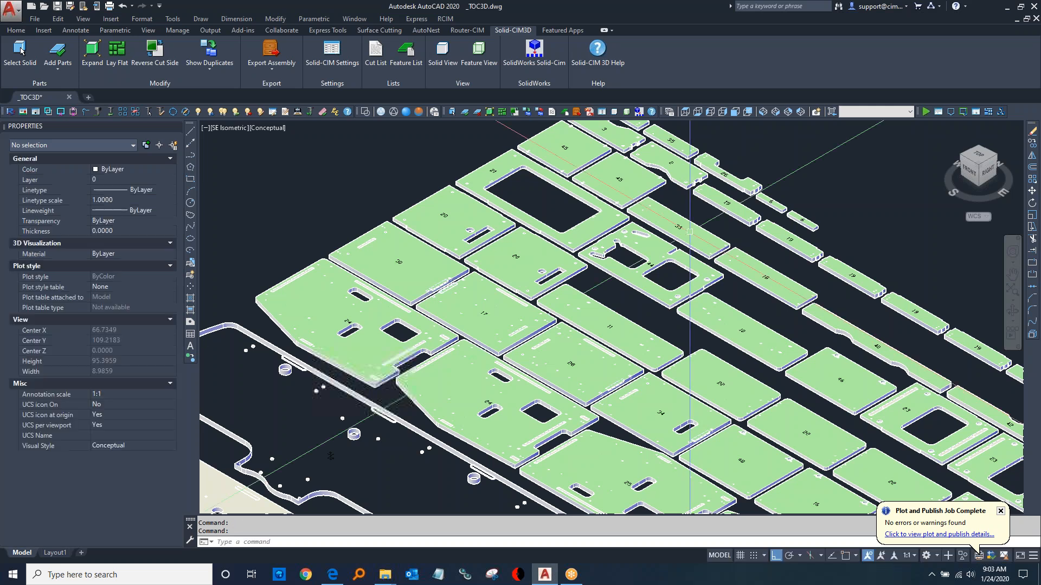
pyautogui.scroll(4, 758, 175)
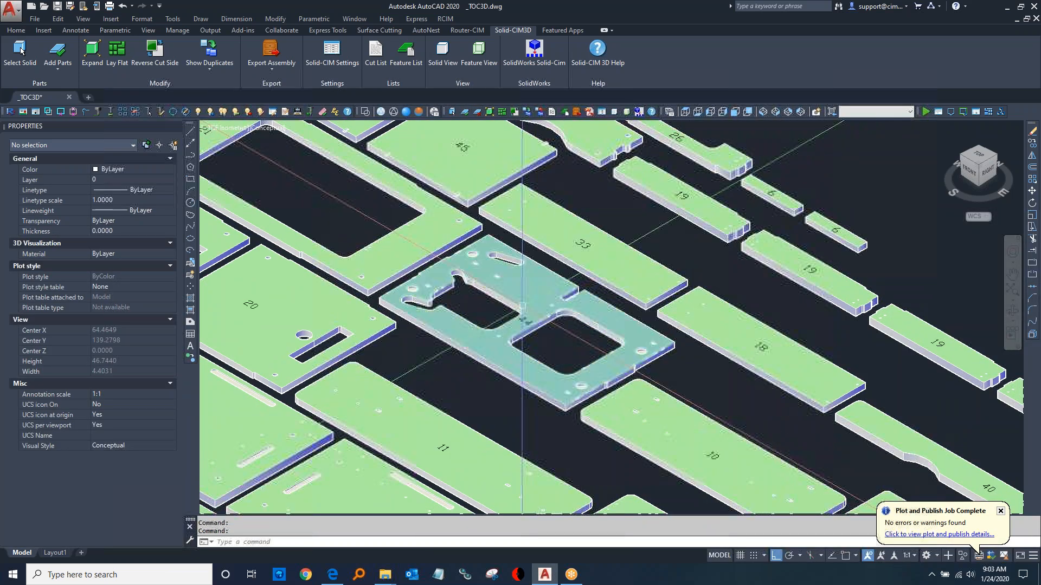
# Erase the green face covering part 44 and move its solid off its extracted machining outlines, over the neighbouring parts.
pyautogui.scroll(2, 512, 295)
pyautogui.write('m')
pyautogui.press('Return')
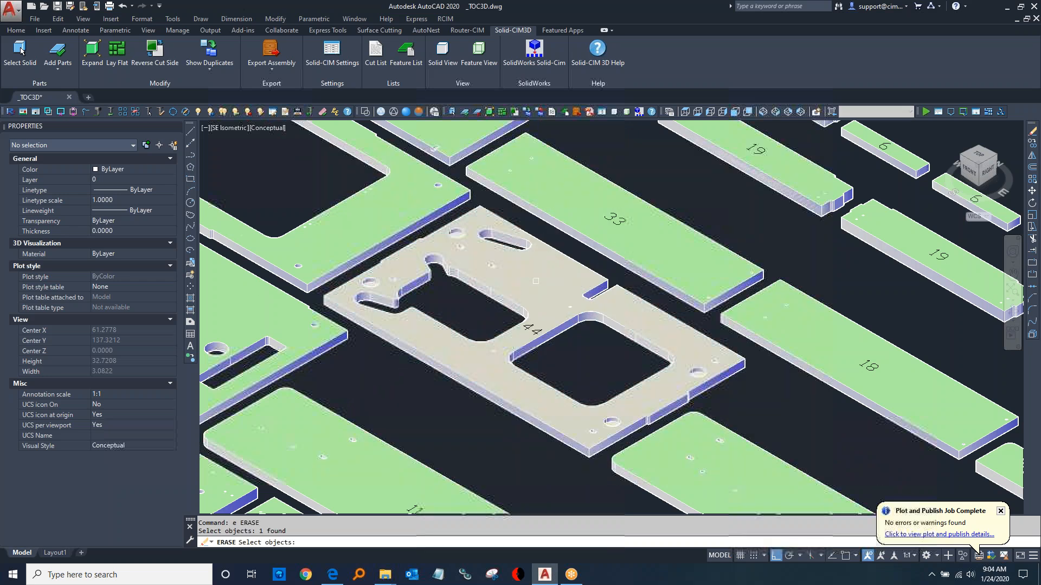
pyautogui.click(540, 284)
pyautogui.press('Return')
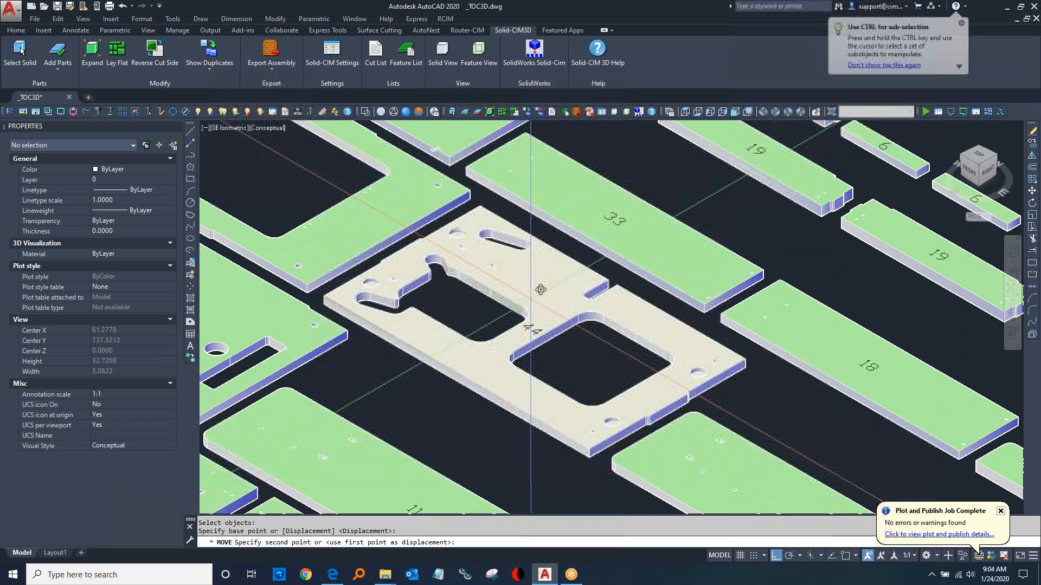
pyautogui.click(521, 292)
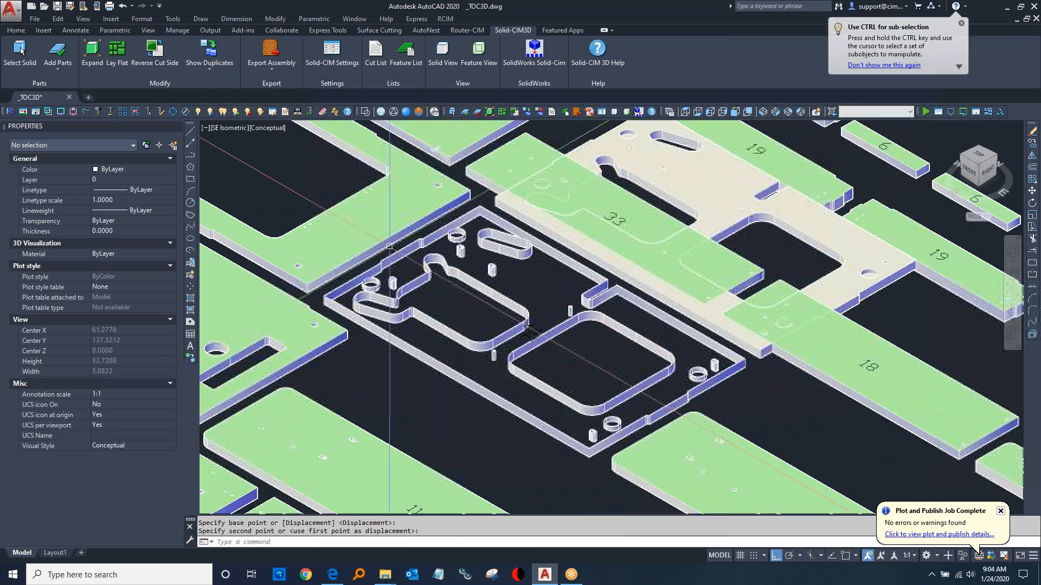
# Inspect the layer and thickness of part 44's round pocket, a small corner hole and the large irregular cutout.
pyautogui.click(456, 241)
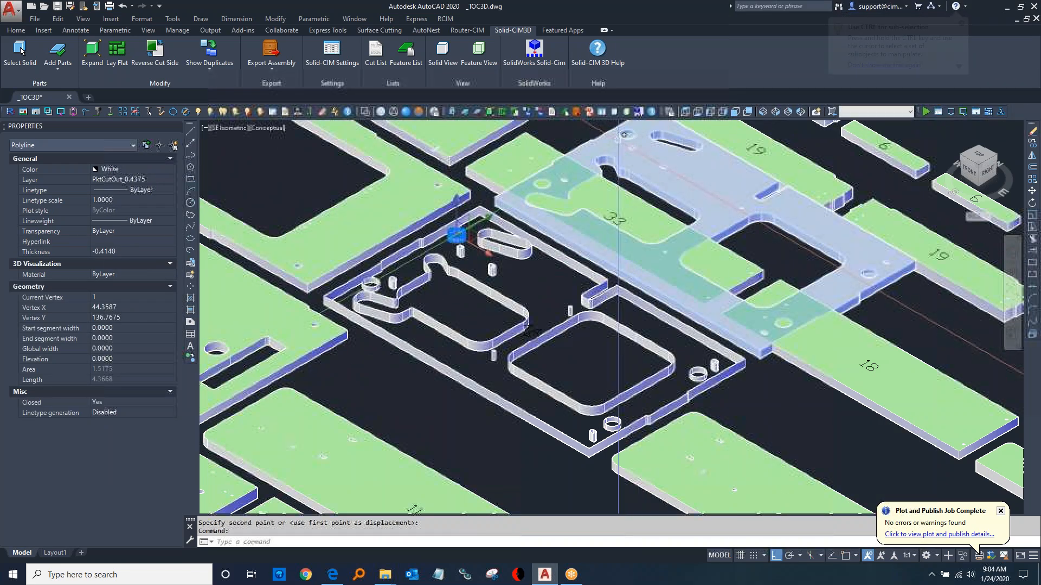
pyautogui.press('Escape')
pyautogui.click(592, 424)
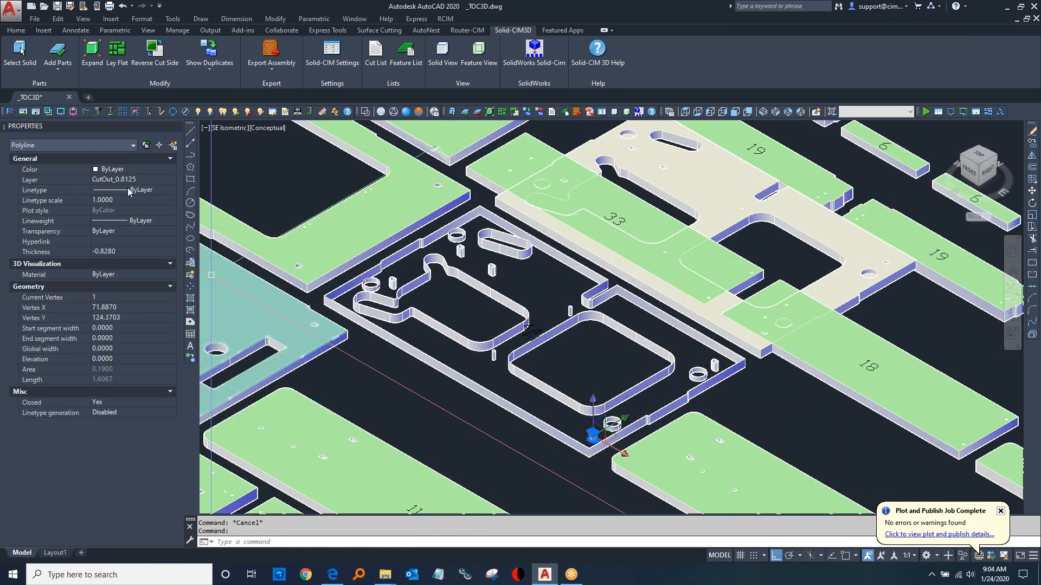
pyautogui.press('Escape')
pyautogui.click(416, 286)
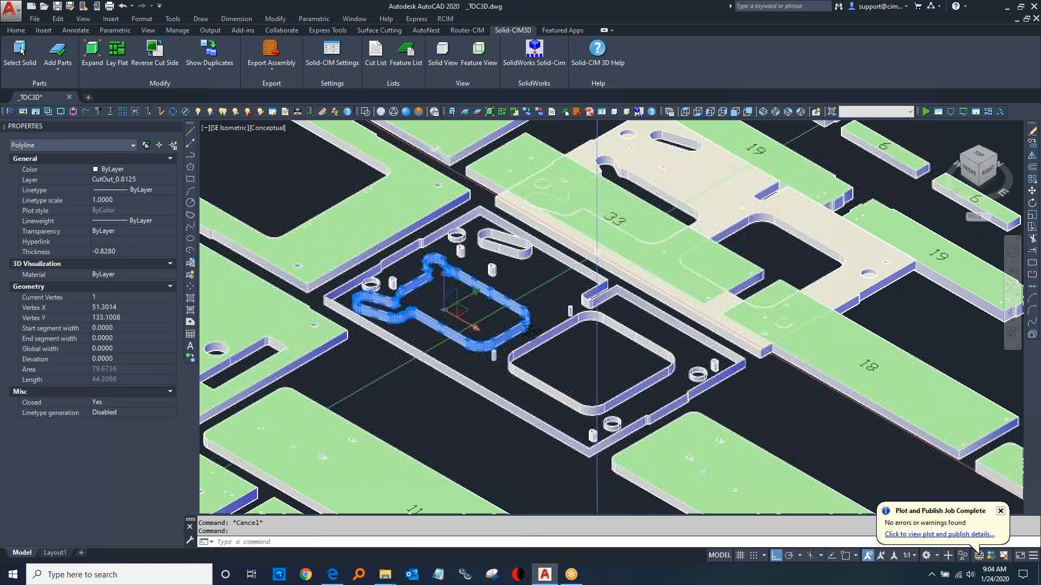
# Examine the remaining flat parts across the layout, from part 44 to parts 43, 13 and 5.
pyautogui.scroll(-2, 653, 307)
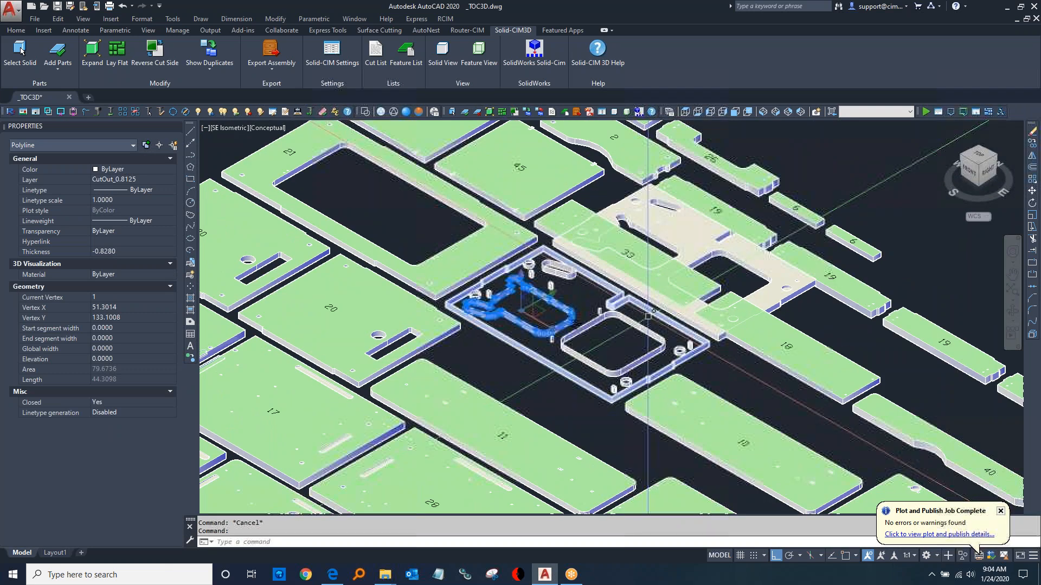
pyautogui.scroll(5, 488, 406)
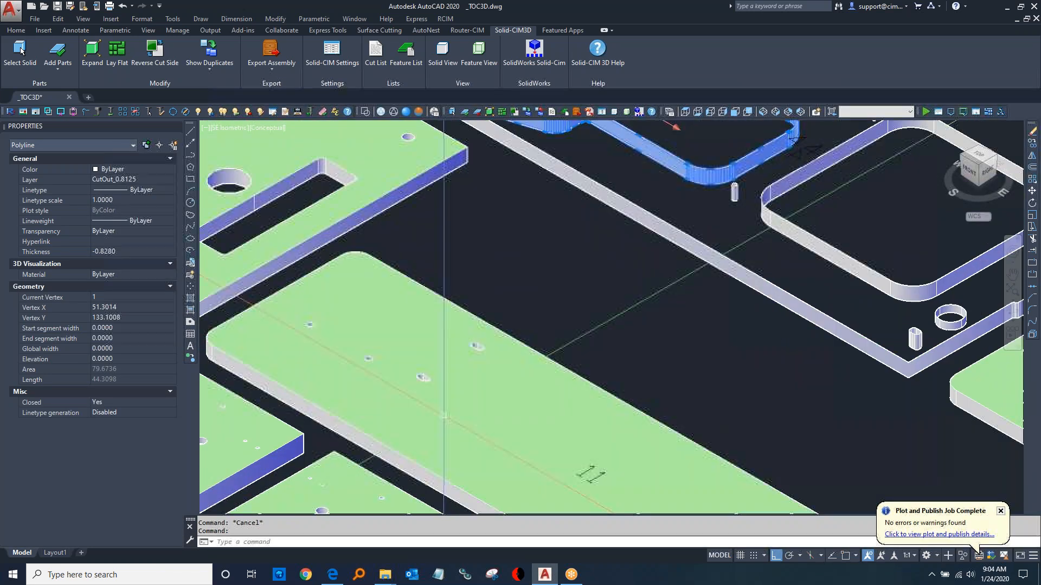
pyautogui.scroll(-4, 460, 418)
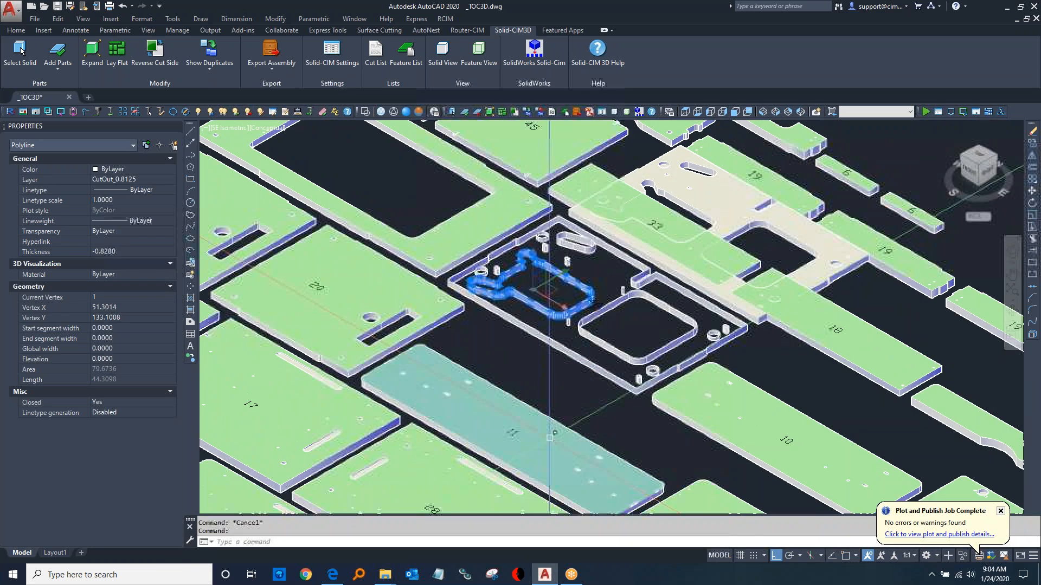
pyautogui.scroll(-1, 561, 436)
pyautogui.moveTo(568, 451); pyautogui.dragTo(498, 163, button='middle')
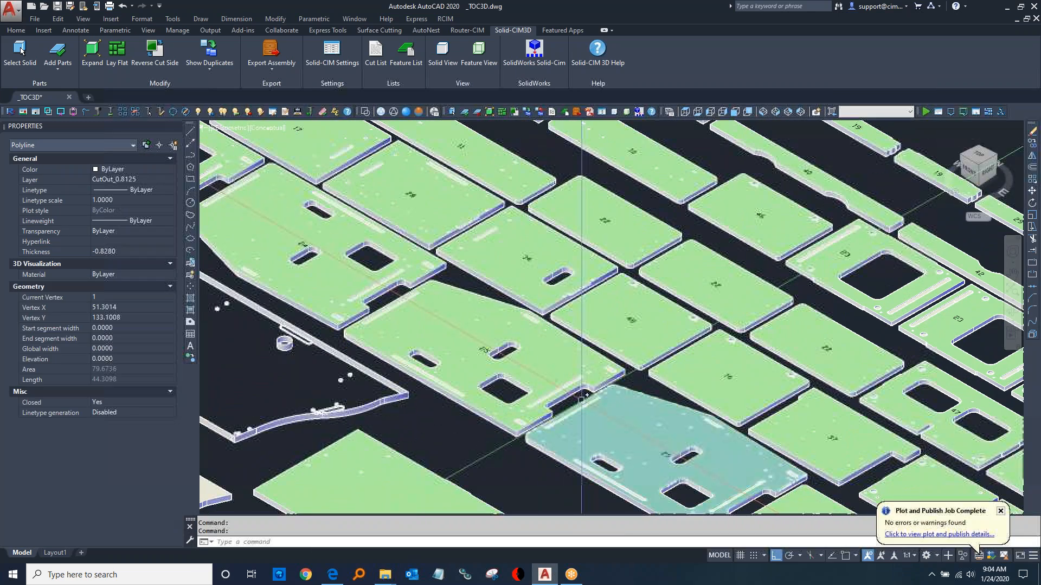
pyautogui.moveTo(594, 429); pyautogui.dragTo(499, 209, button='middle')
pyautogui.click(499, 210)
pyautogui.moveTo(620, 355); pyautogui.dragTo(495, 215, button='middle')
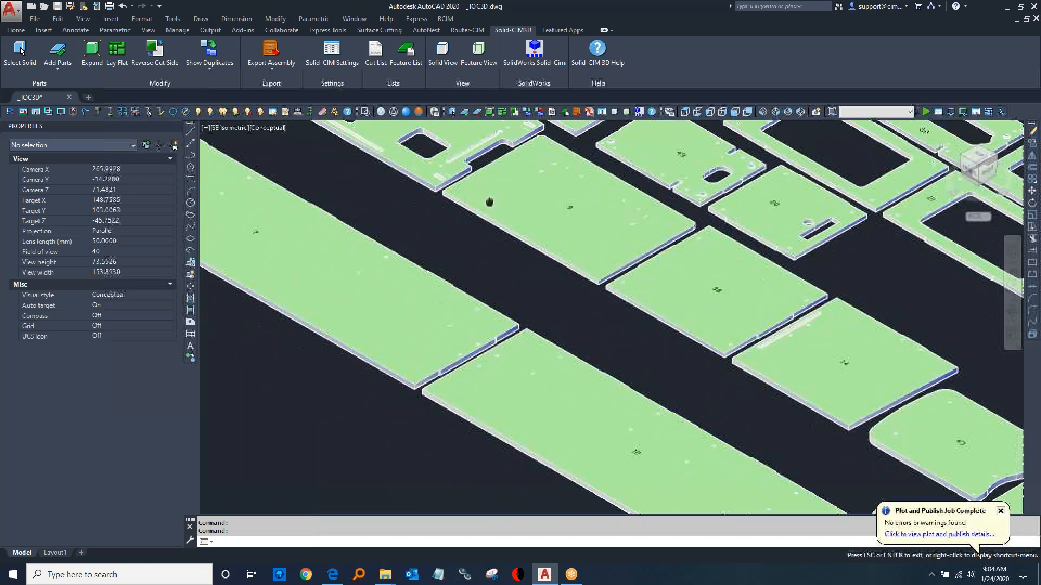
pyautogui.moveTo(648, 322); pyautogui.dragTo(276, 97, button='middle')
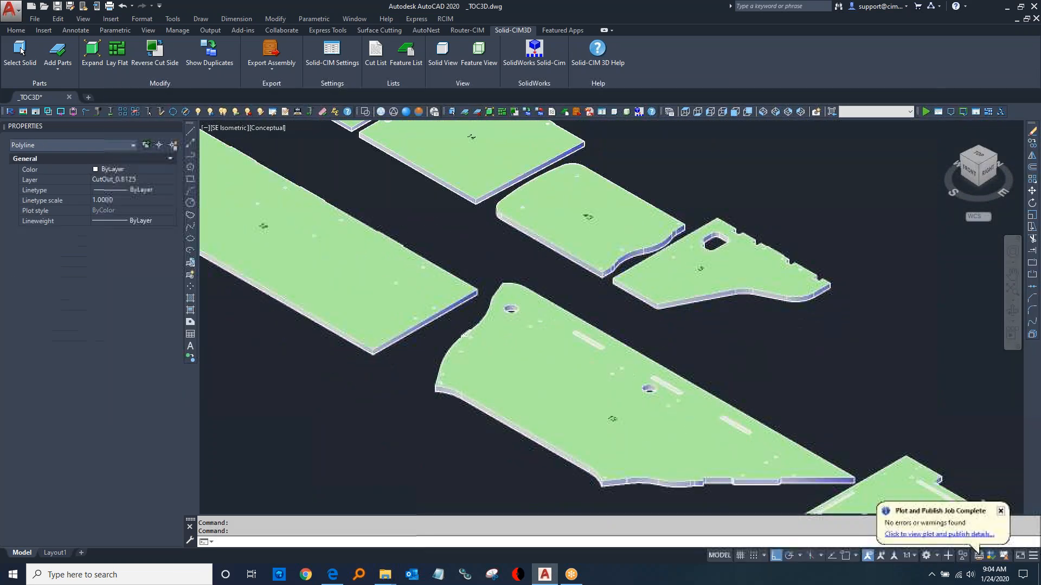
# Erase part 5's solid to expose its machining outlines and inspect the layer and diameter of one small hole.
pyautogui.scroll(3, 817, 263)
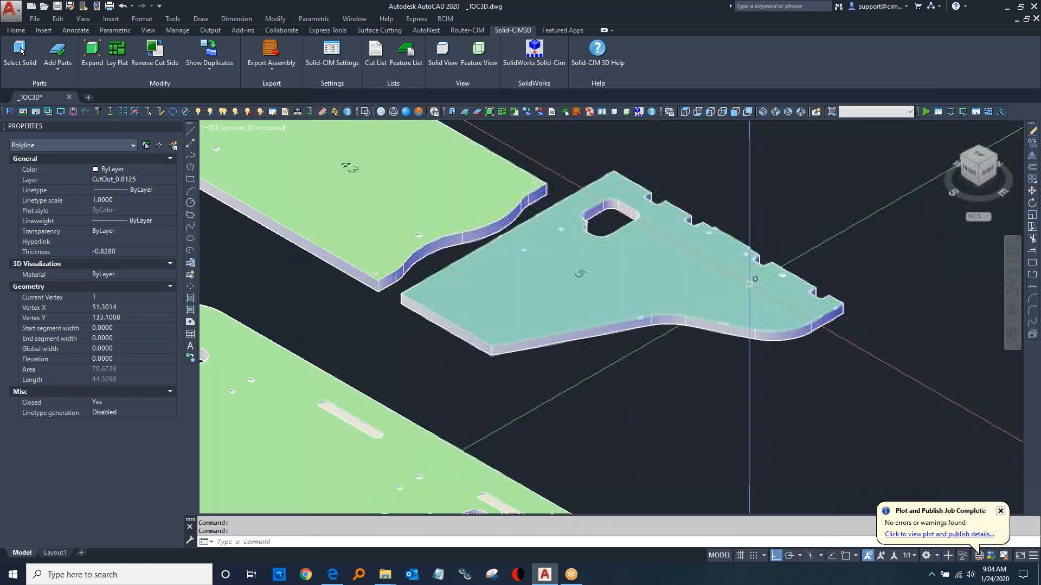
pyautogui.write('e')
pyautogui.press('Return')
pyautogui.click(561, 235)
pyautogui.press('Return')
pyautogui.click(560, 235)
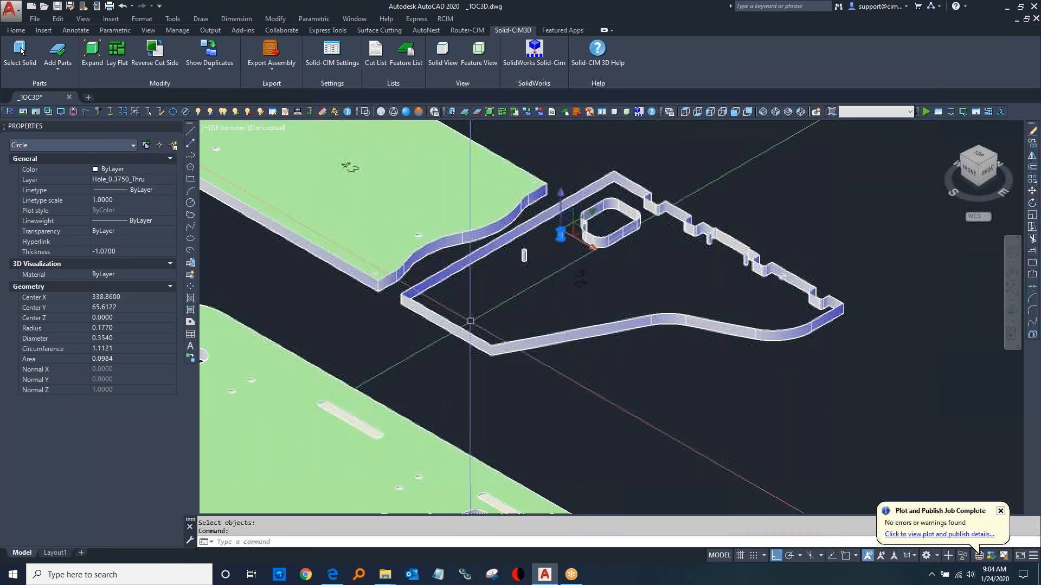
# Quit AutoCAD without saving the changes to _TOC3D.dwg.
pyautogui.click(1035, 7)
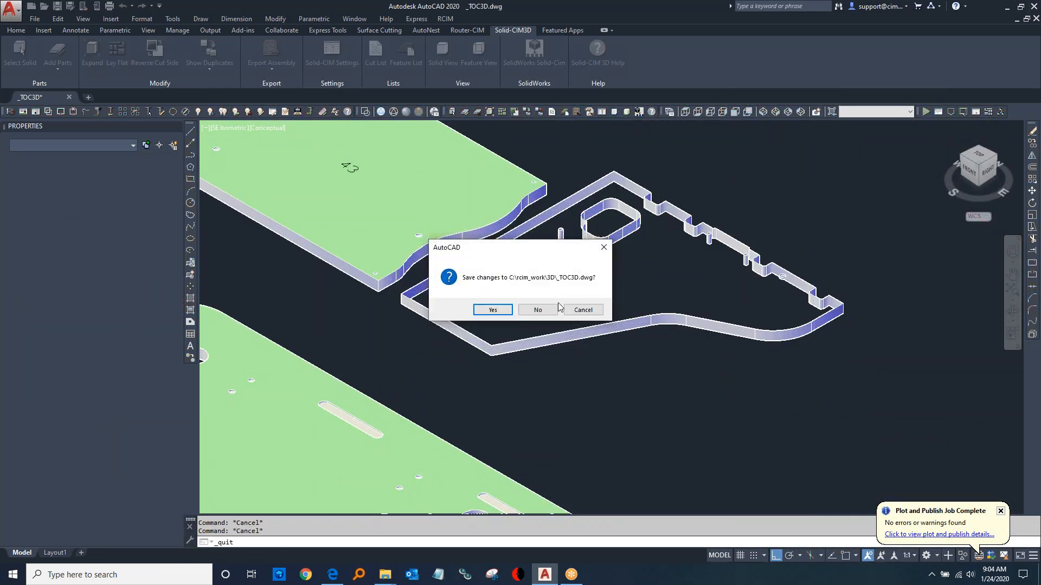
pyautogui.click(535, 310)
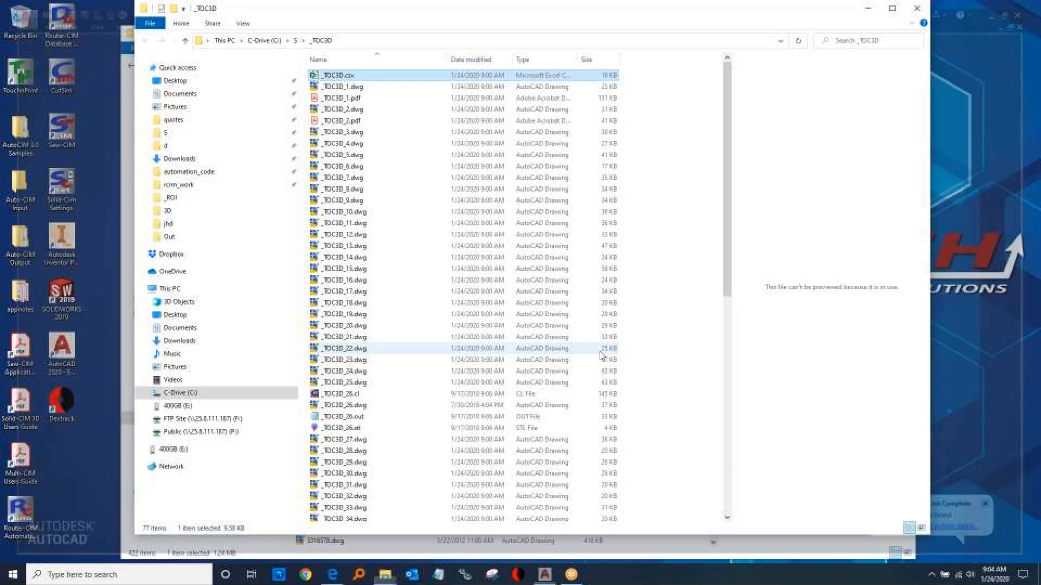
# Cut _TOC3D.csv with Router-CIM Automation Suite, closing the open folder windows and dismissing the nesting message.
pyautogui.rightClick(336, 76)
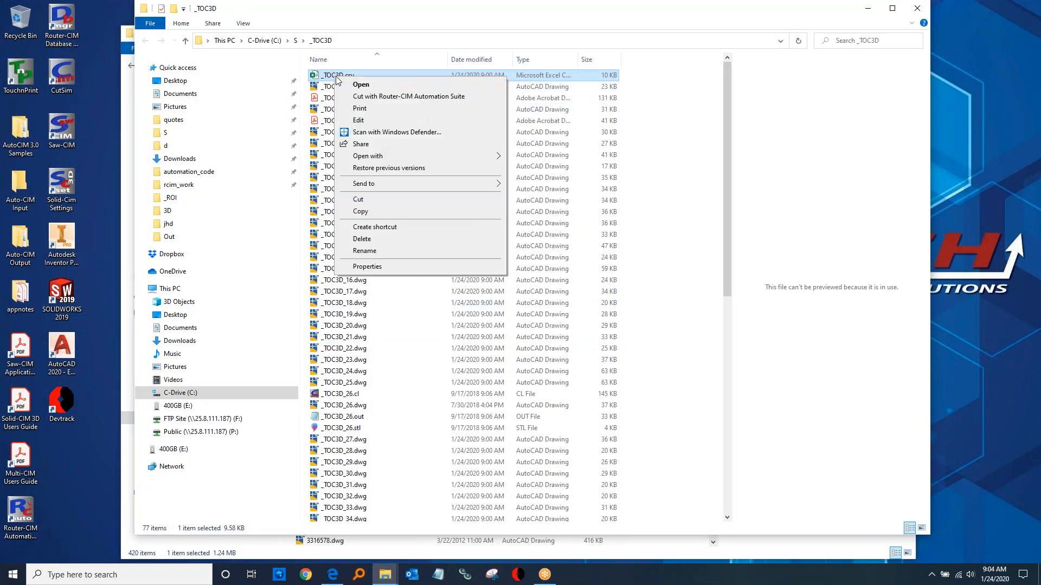
pyautogui.click(372, 96)
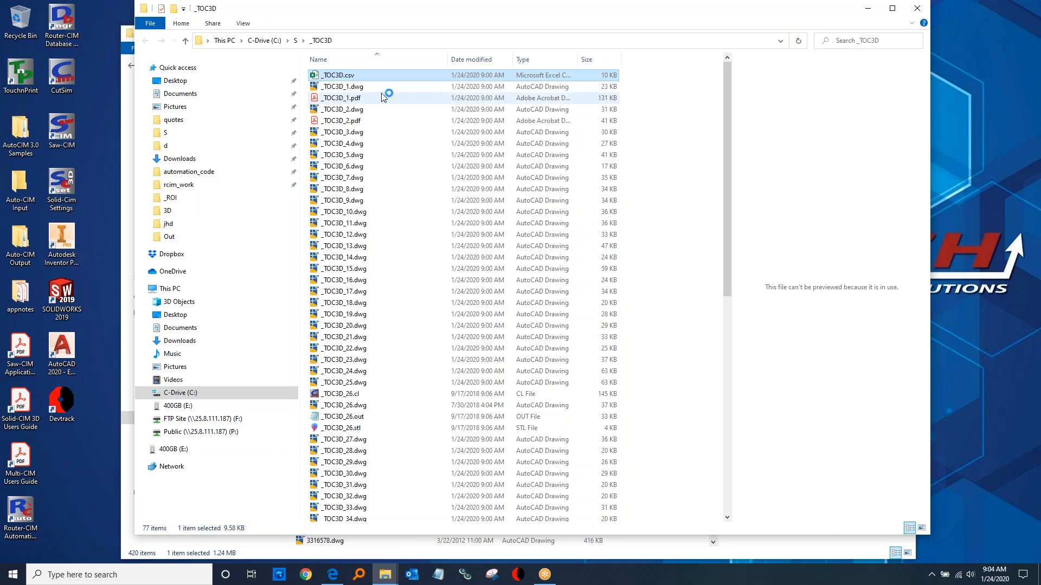
pyautogui.click(911, 13)
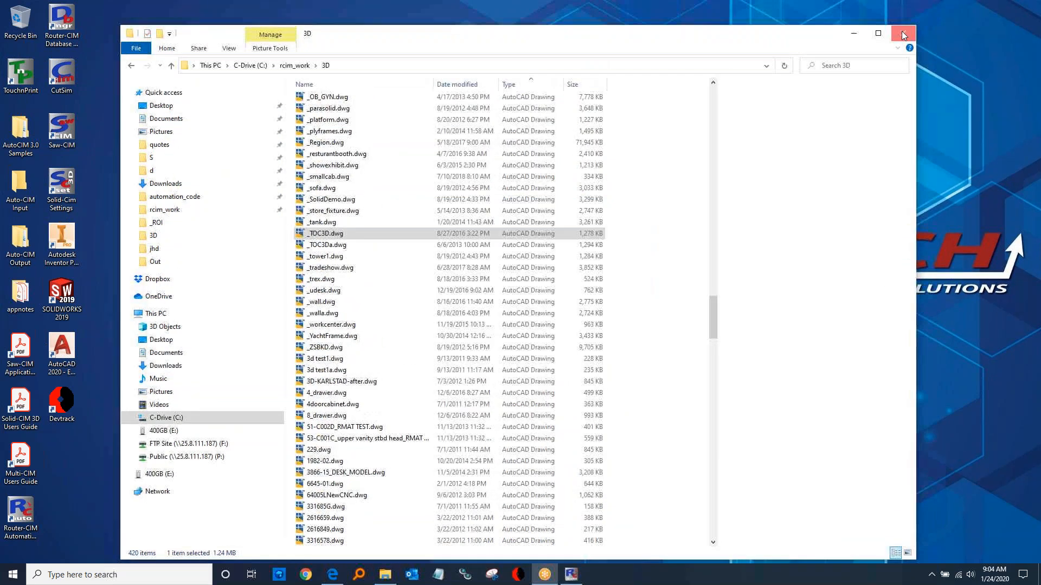
pyautogui.click(901, 31)
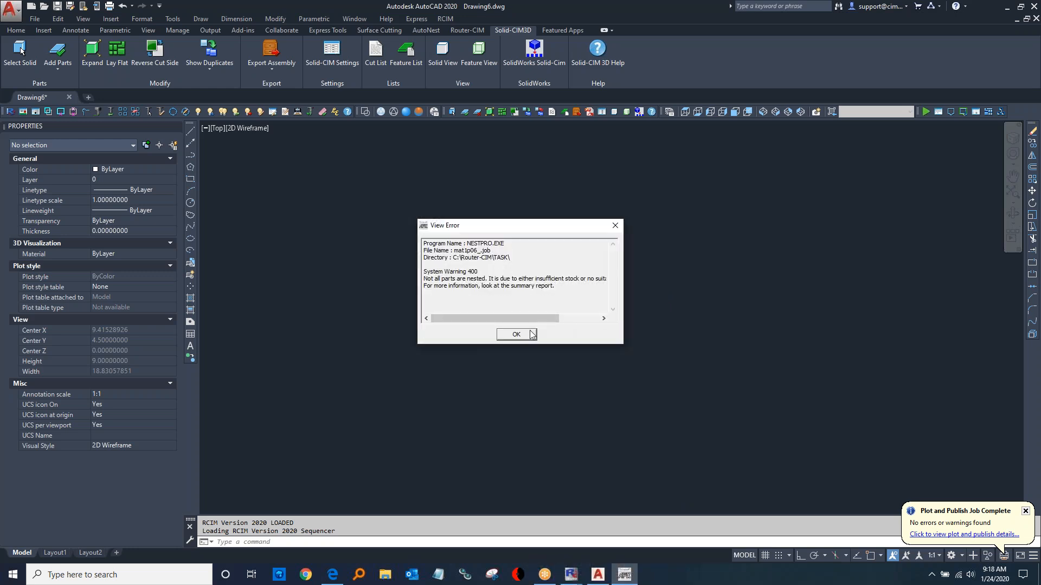
pyautogui.click(516, 335)
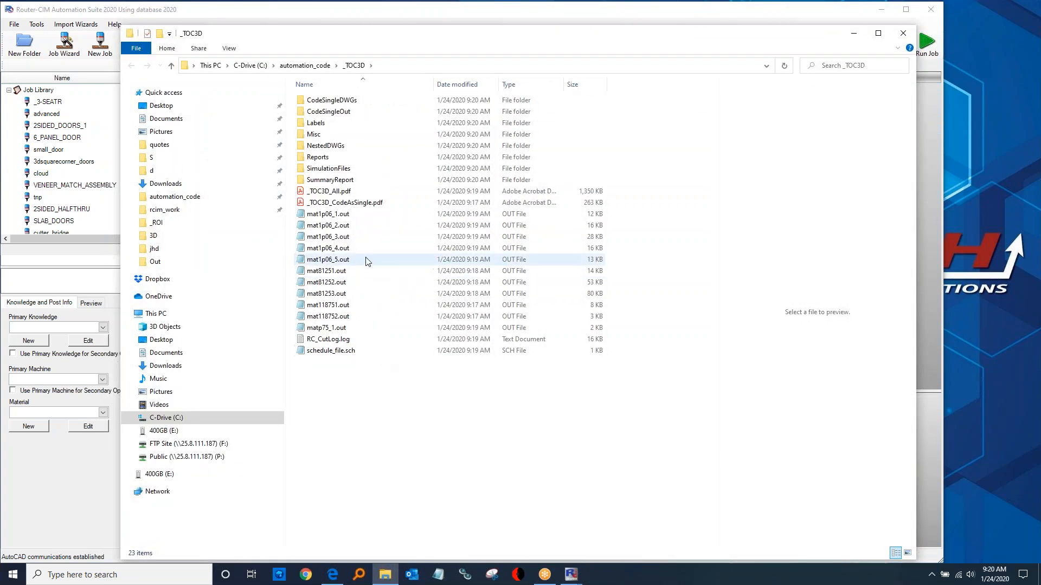
# Review the machine code in mat1p06_3.out from the _TOC3D output folder and close it.
pyautogui.doubleClick(334, 237)
pyautogui.scroll(-8, 355, 263)
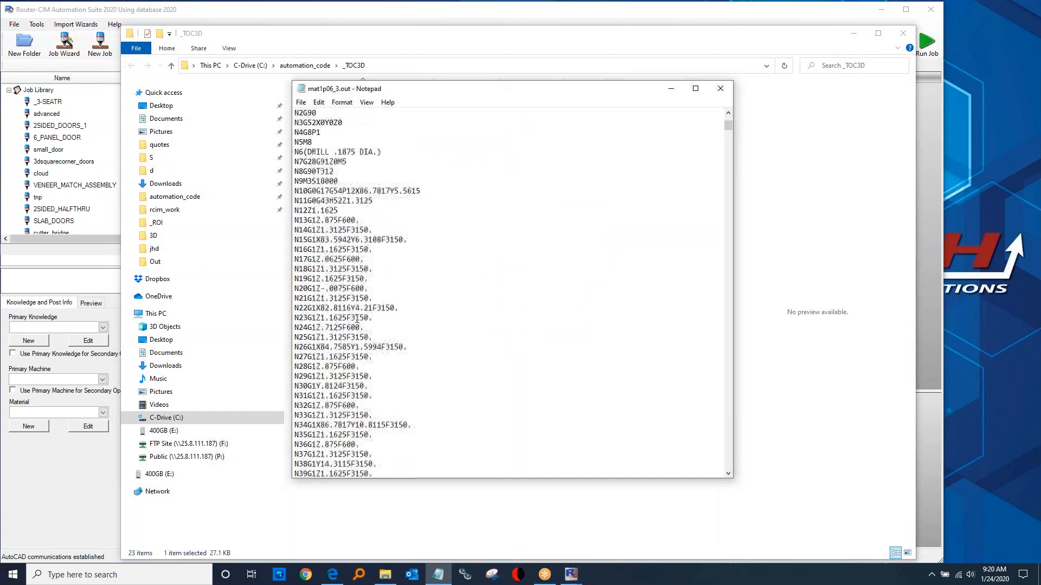
pyautogui.click(728, 95)
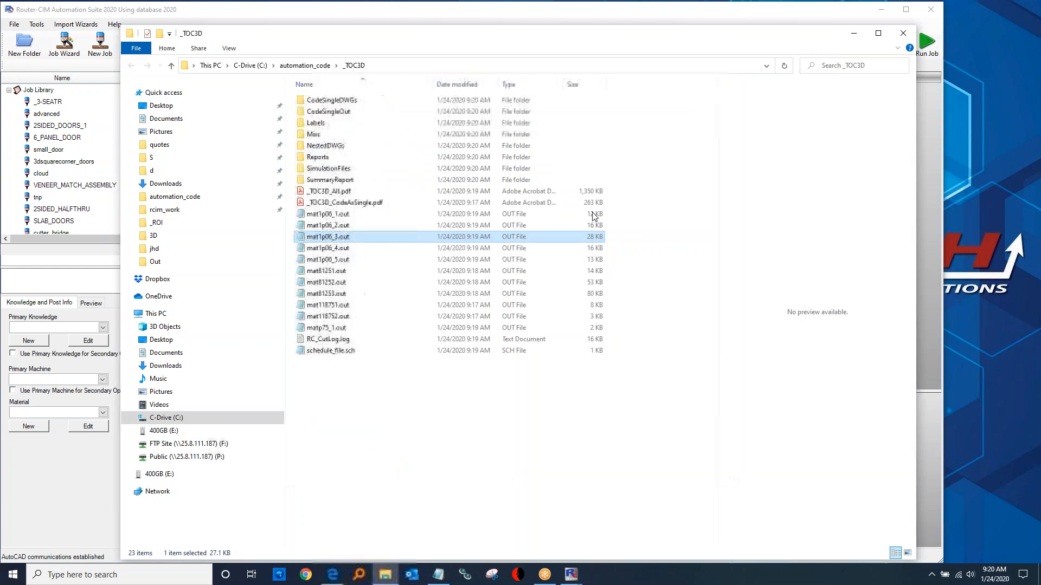
# Open the CodeSingleOut folder, review the single-part machine code in S33.out and close the file.
pyautogui.doubleClick(337, 114)
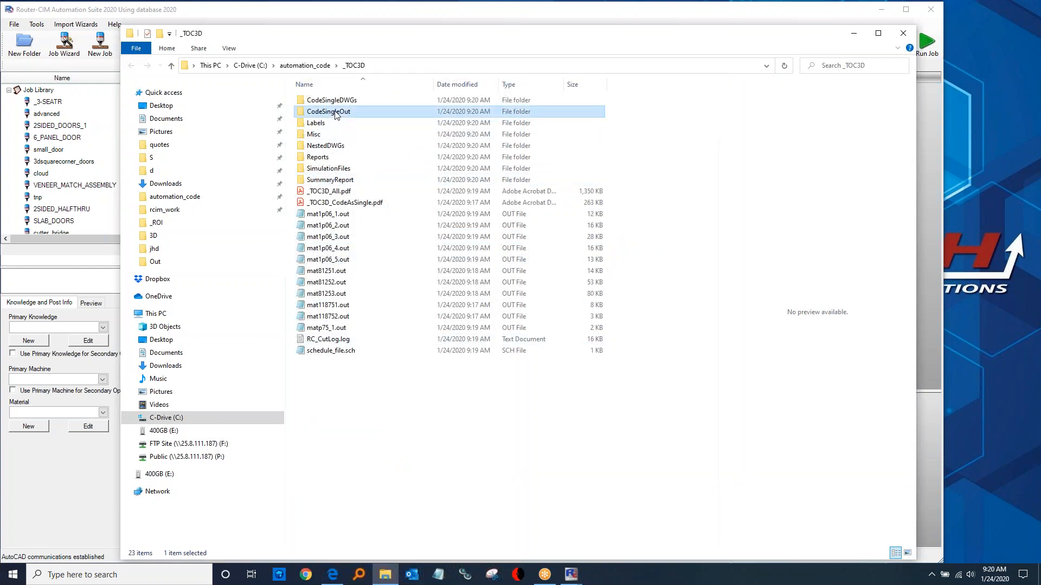
pyautogui.scroll(-4, 347, 352)
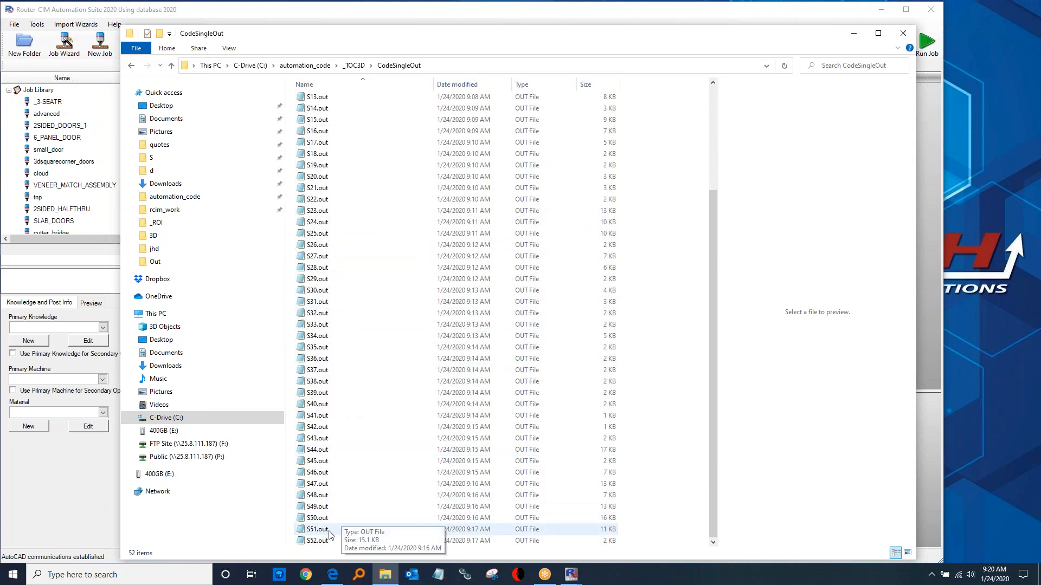
pyautogui.doubleClick(341, 325)
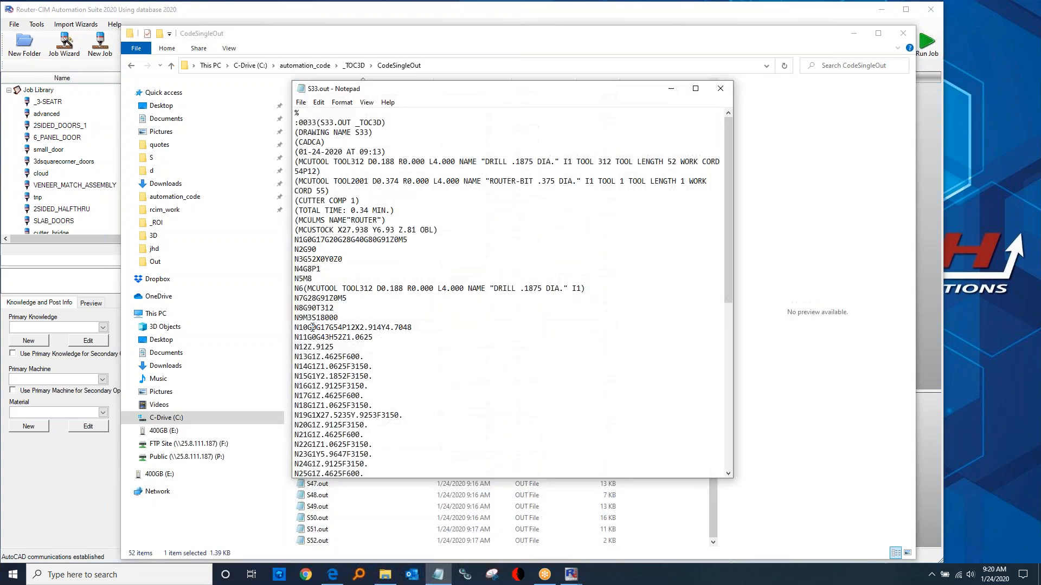
pyautogui.click(720, 89)
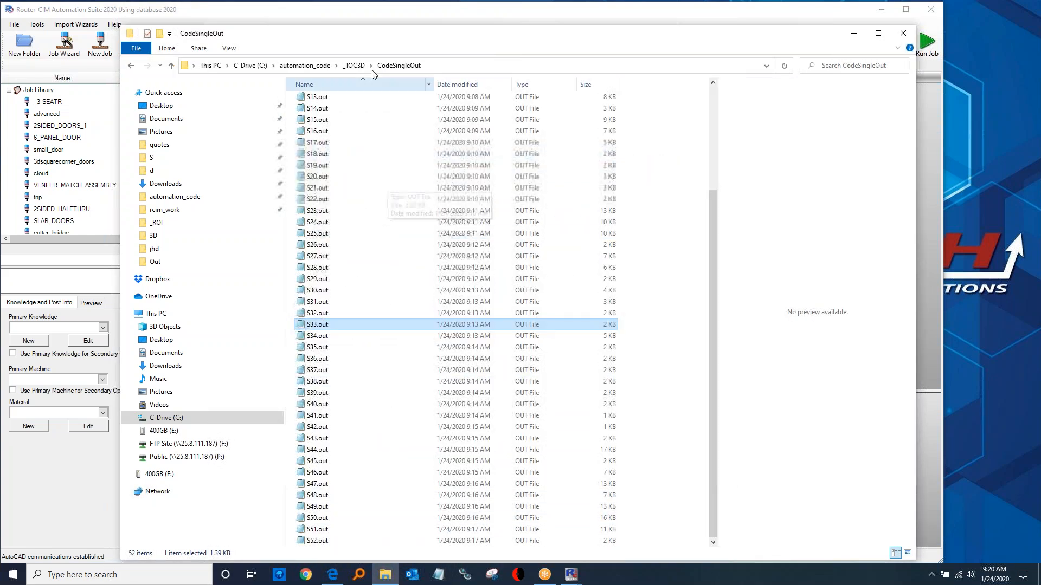
# Return to the _TOC3D folder and browse the single-part drawing thumbnails in CodeSingleDWGs.
pyautogui.click(356, 66)
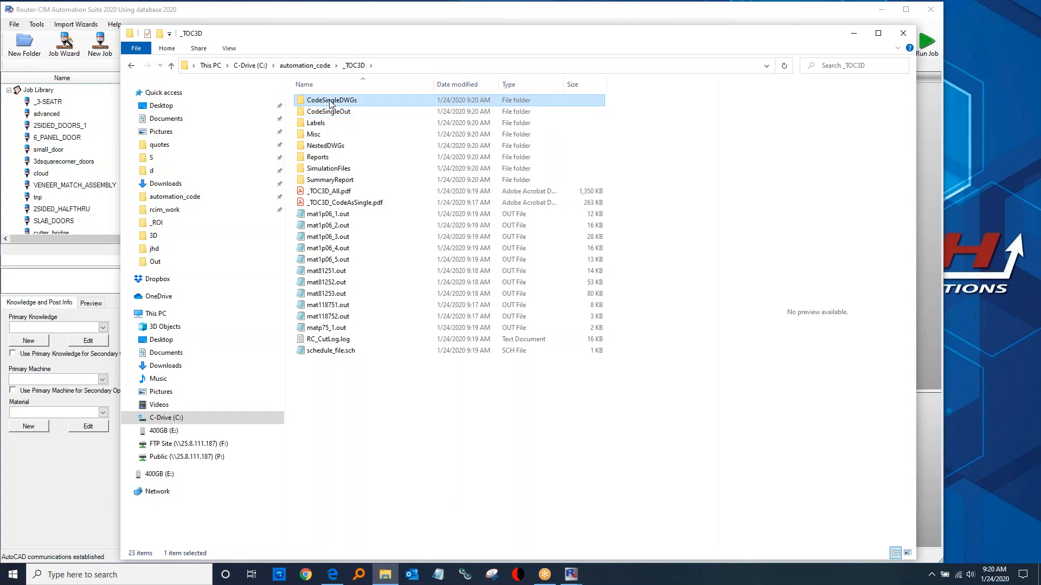
pyautogui.doubleClick(324, 98)
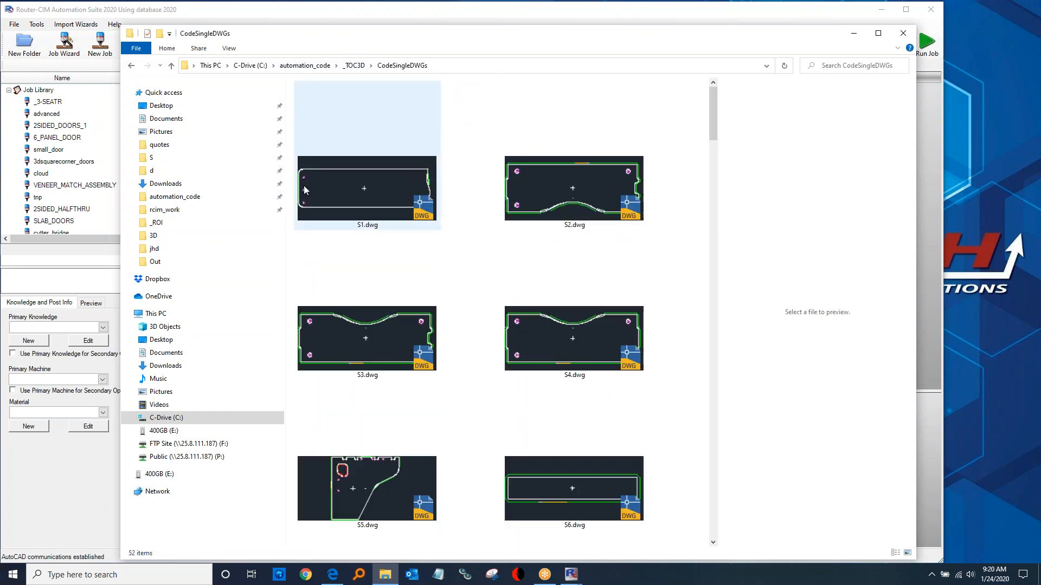
pyautogui.scroll(-10, 472, 325)
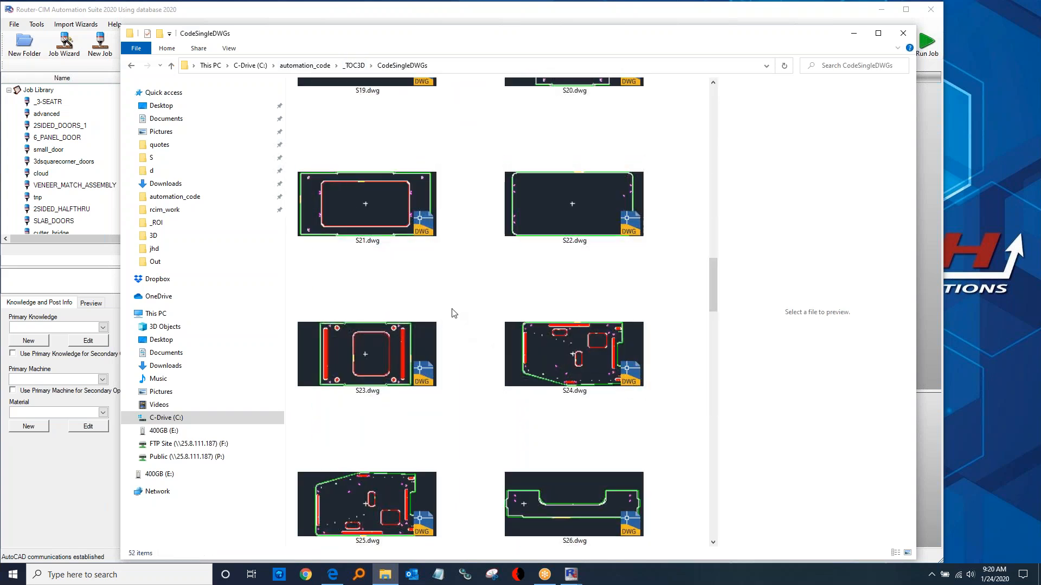
pyautogui.scroll(-4, 462, 329)
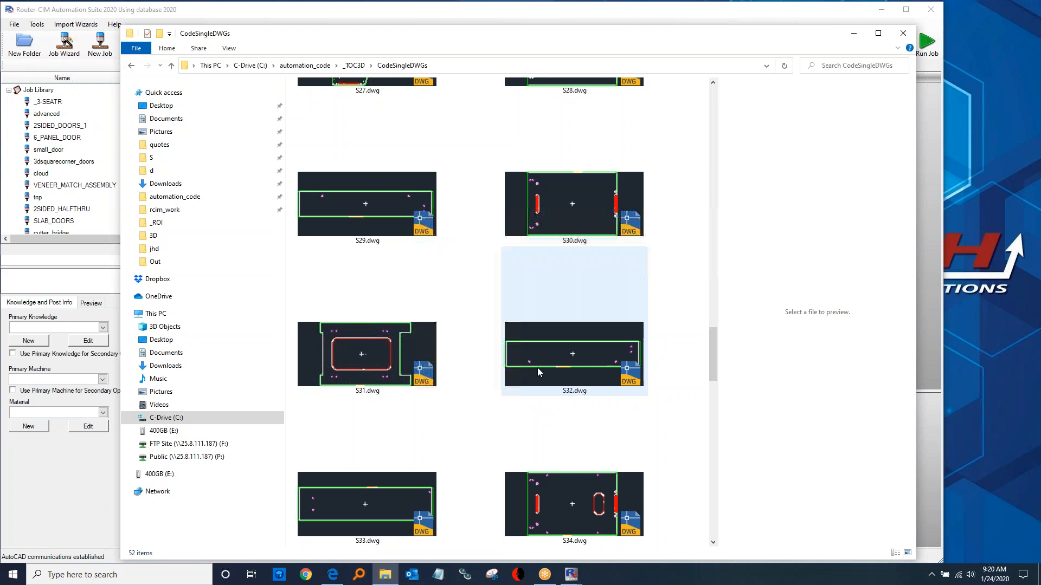
pyautogui.scroll(-4, 537, 369)
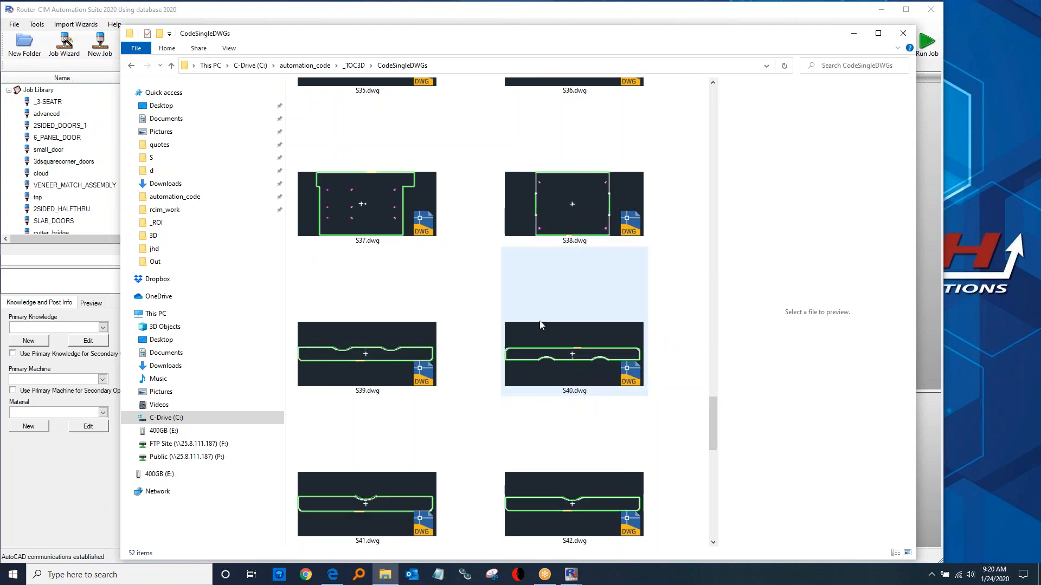
# Return to the _TOC3D folder and open the Custom labels JPG folder inside Labels.
pyautogui.click(351, 66)
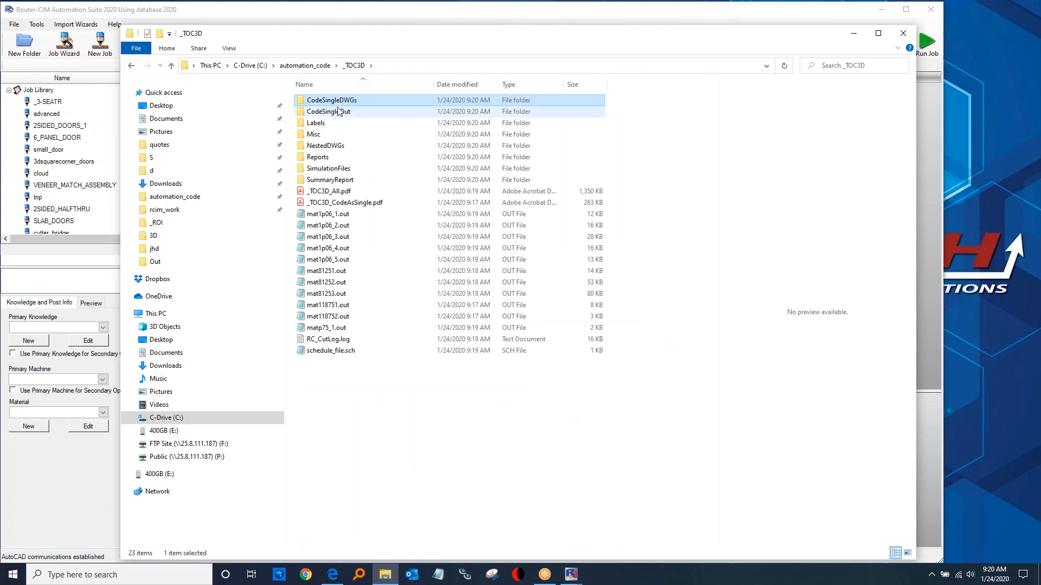
pyautogui.doubleClick(325, 128)
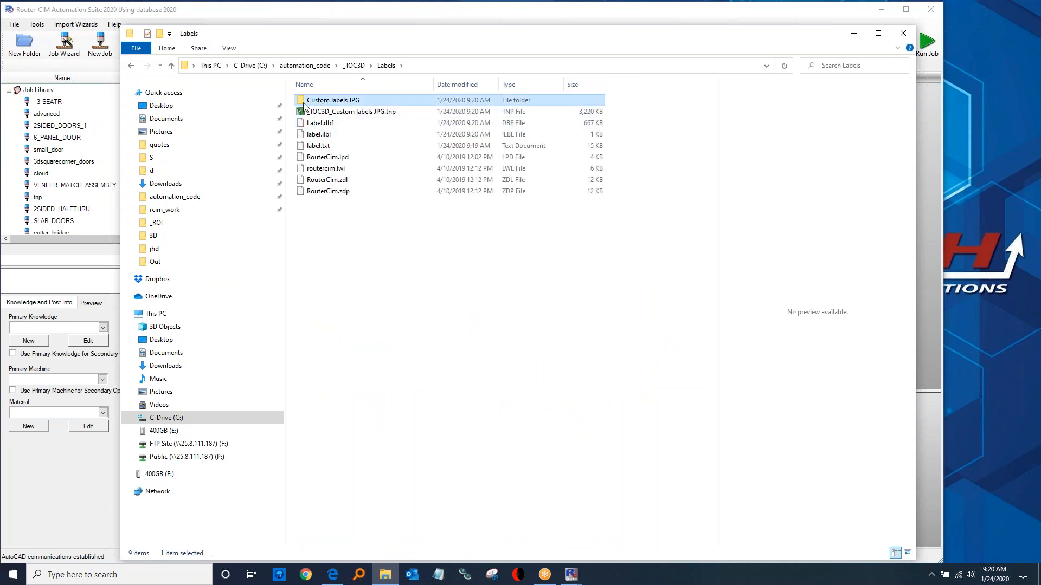
pyautogui.doubleClick(307, 102)
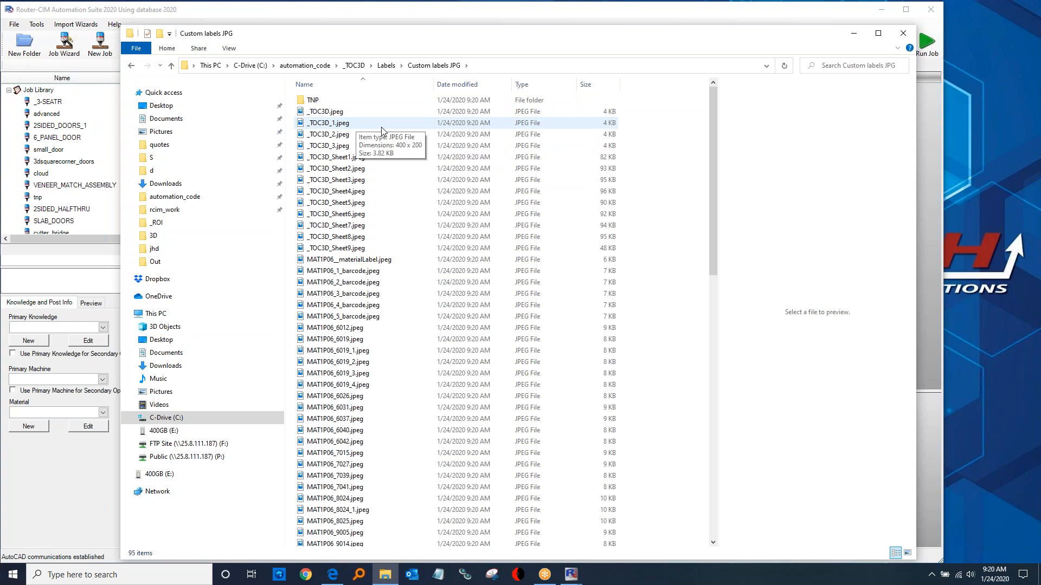
# Display the custom label images as extra large icons and open _TOC3D_Sheet1.jpeg.
pyautogui.click(228, 50)
pyautogui.click(232, 64)
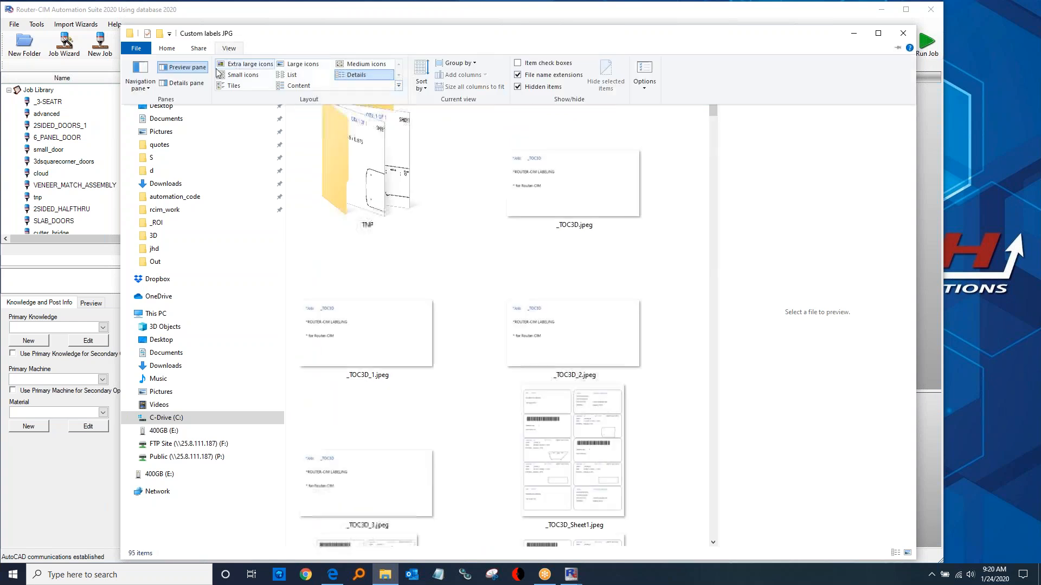
pyautogui.doubleClick(563, 420)
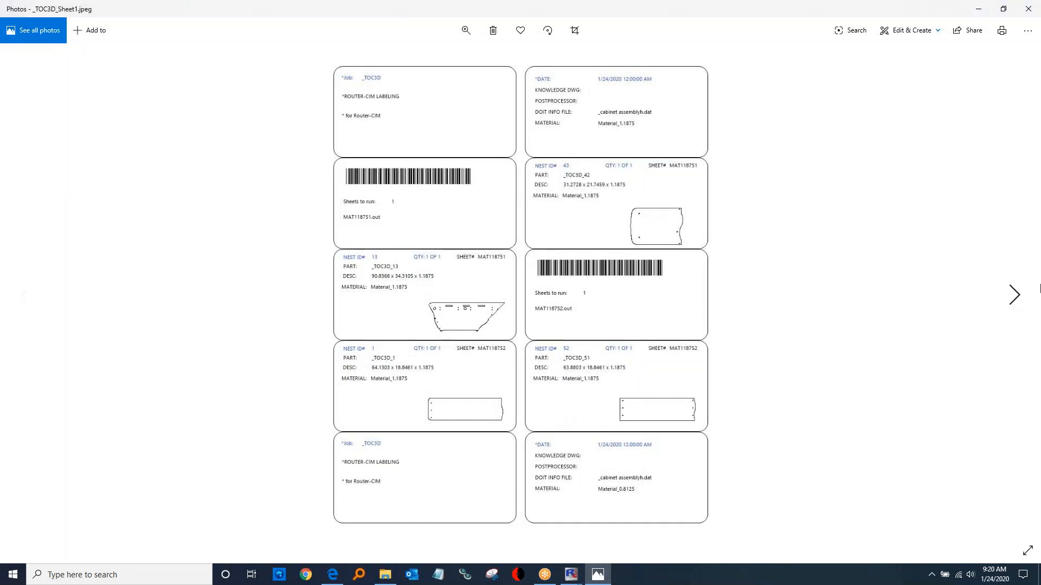
# Page through the label sheet images up to MAT1P06__materialLabel.jpeg and close the image viewer.
pyautogui.click(1021, 300)
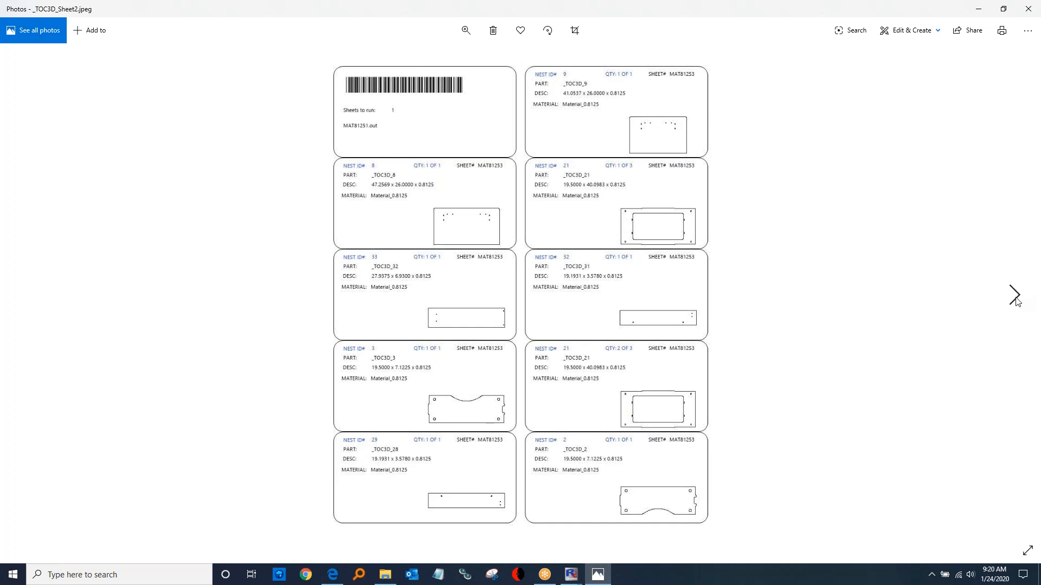
pyautogui.click(1016, 301)
pyautogui.click(1016, 301)
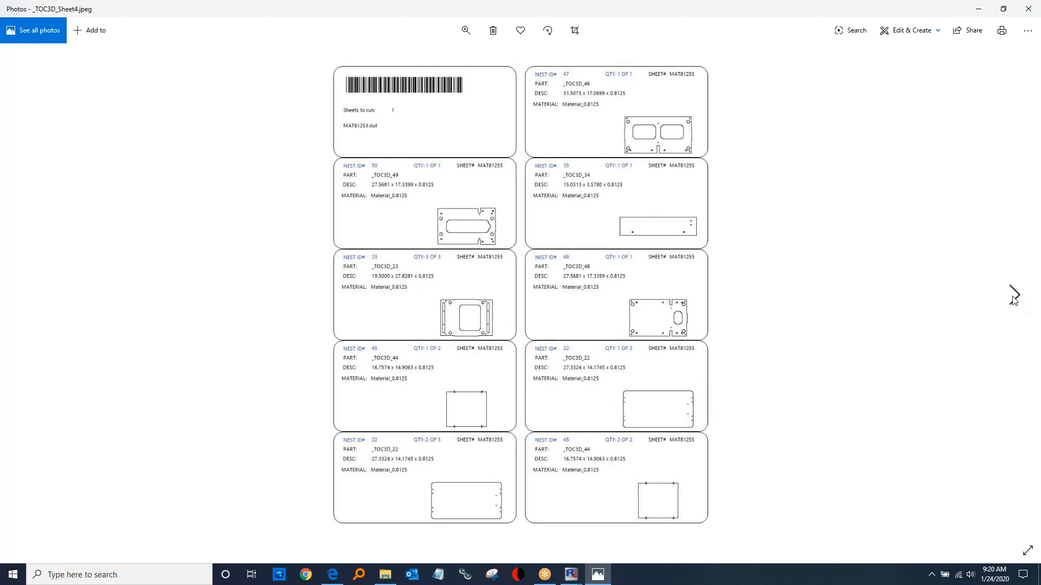
pyautogui.click(1013, 297)
pyautogui.click(1014, 297)
pyautogui.click(1014, 297)
pyautogui.click(1013, 297)
pyautogui.click(1013, 297)
pyautogui.click(1014, 297)
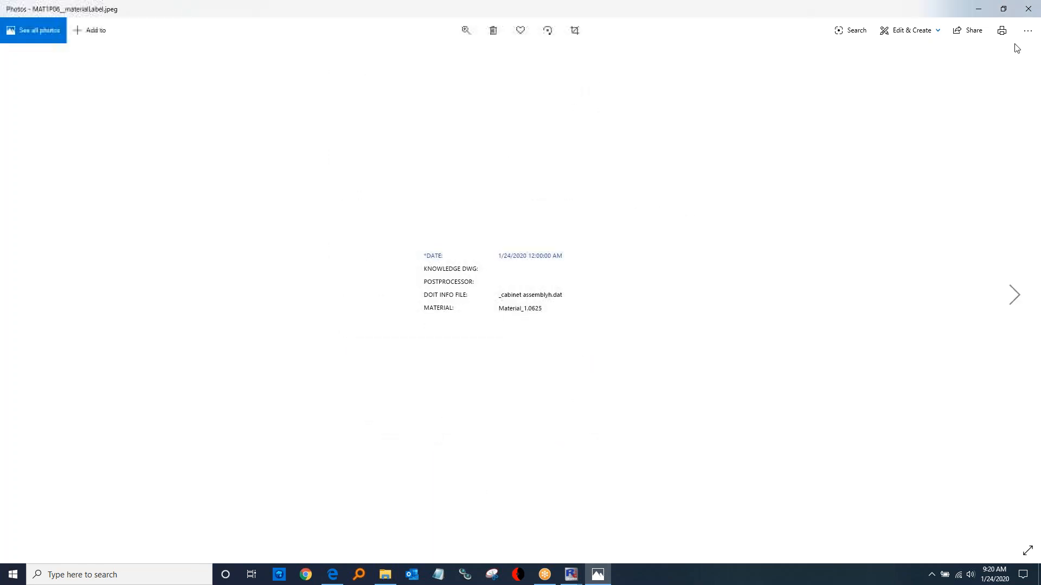
pyautogui.click(1028, 9)
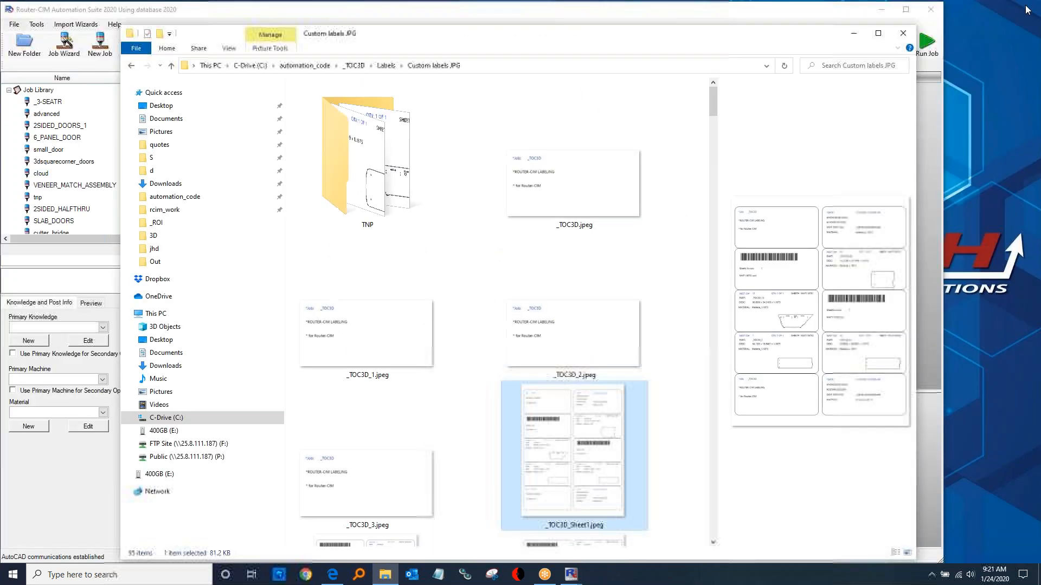
# Return to the Labels folder, open _TOC3D_Custom labels JPG.tnp in Touch-n-Print and maximize its window.
pyautogui.click(385, 65)
pyautogui.click(357, 112)
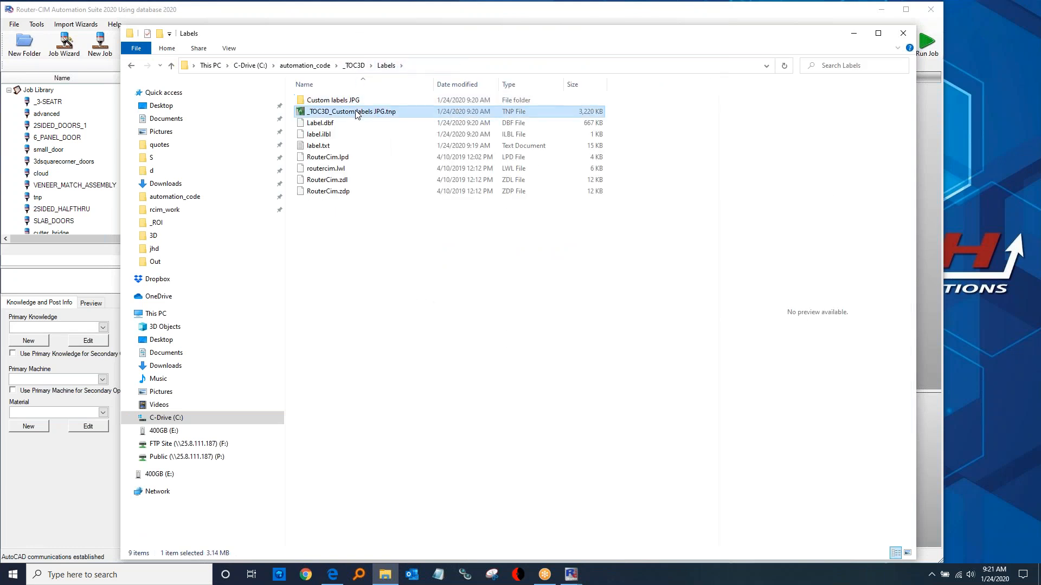
pyautogui.doubleClick(357, 112)
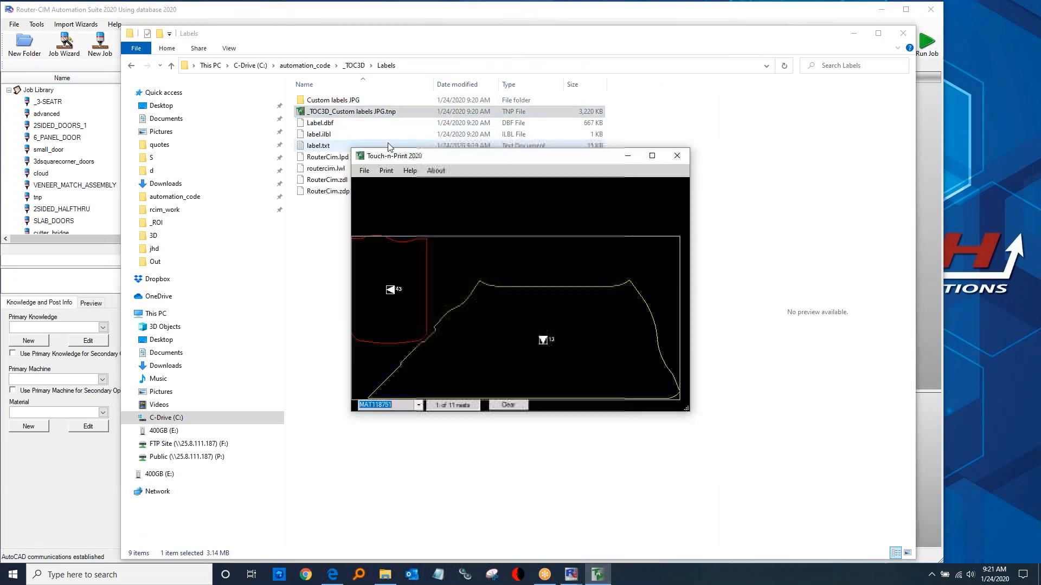
pyautogui.click(652, 156)
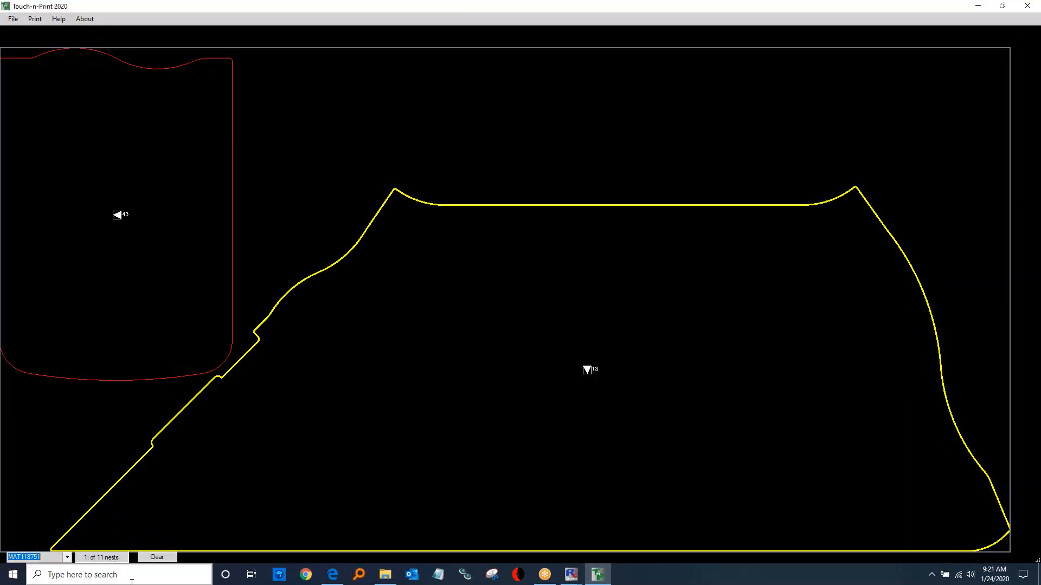
# Browse to nest MAT81253, pick part 32 to print its label and cancel saving the print output.
pyautogui.scroll(-1, 56, 557)
pyautogui.scroll(-1, 57, 556)
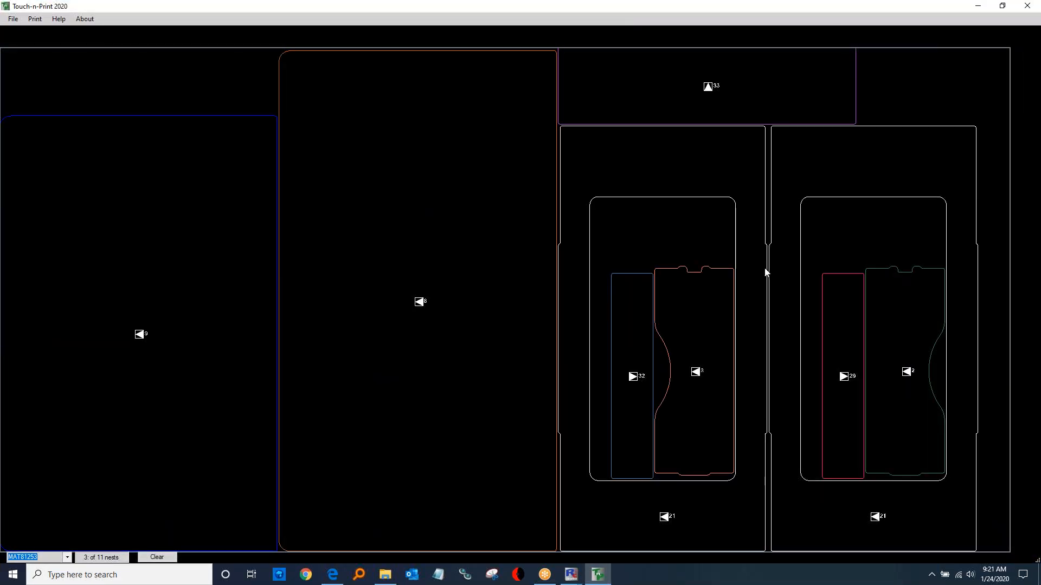
pyautogui.click(637, 308)
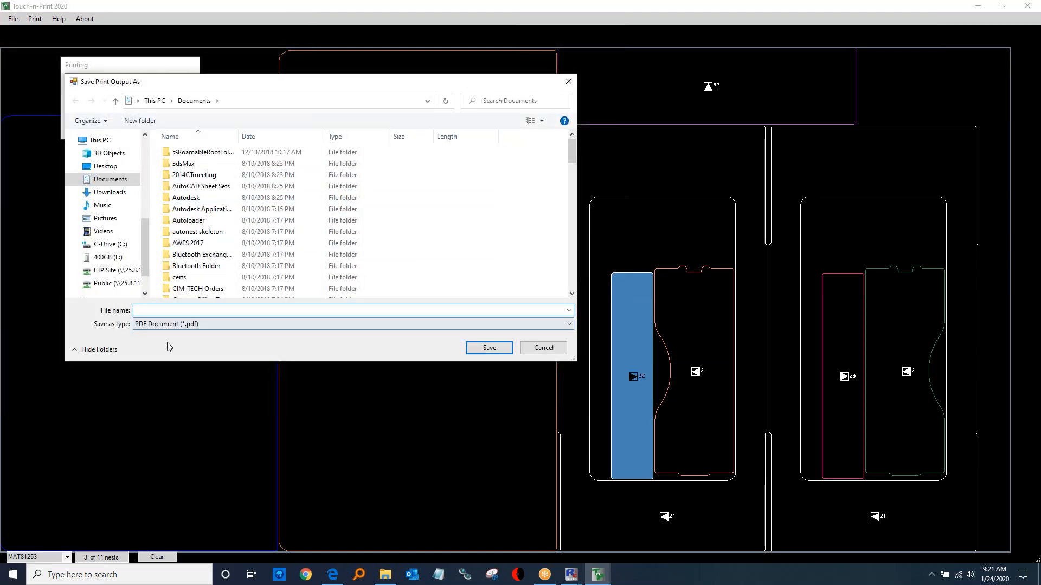
pyautogui.click(543, 348)
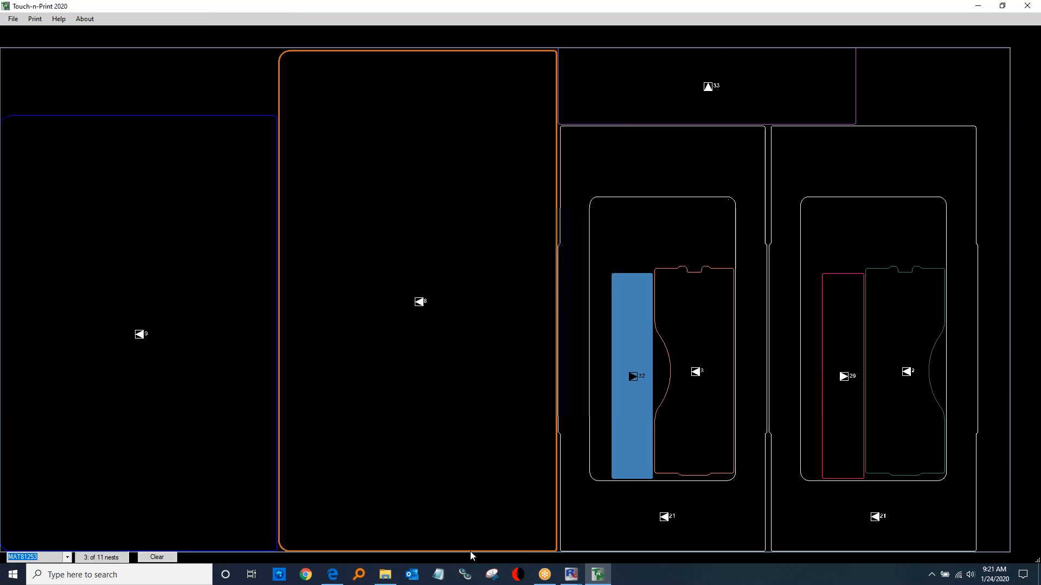
# Switch to the browser, view the Touch-N-Print System product page on the CIM-Tech site, and leave both the browser and Touch-n-Print.
pyautogui.click(332, 575)
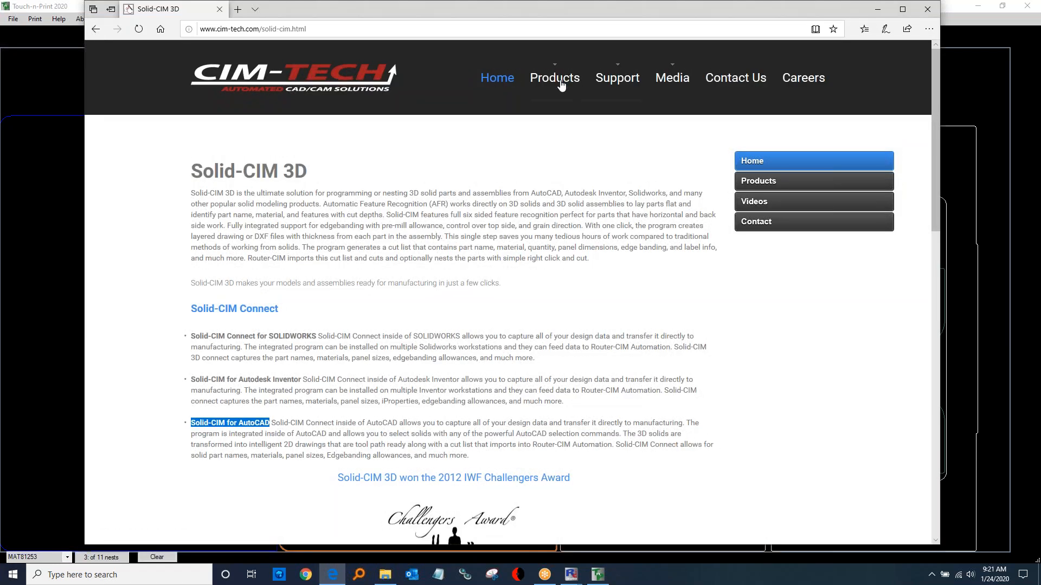
pyautogui.moveTo(570, 97)
pyautogui.click(556, 232)
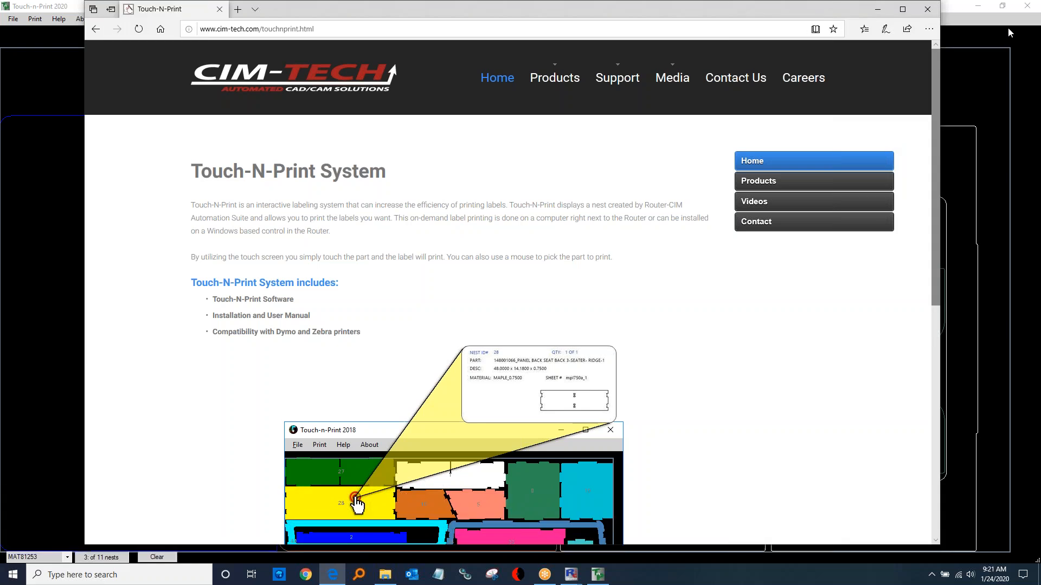
pyautogui.click(930, 15)
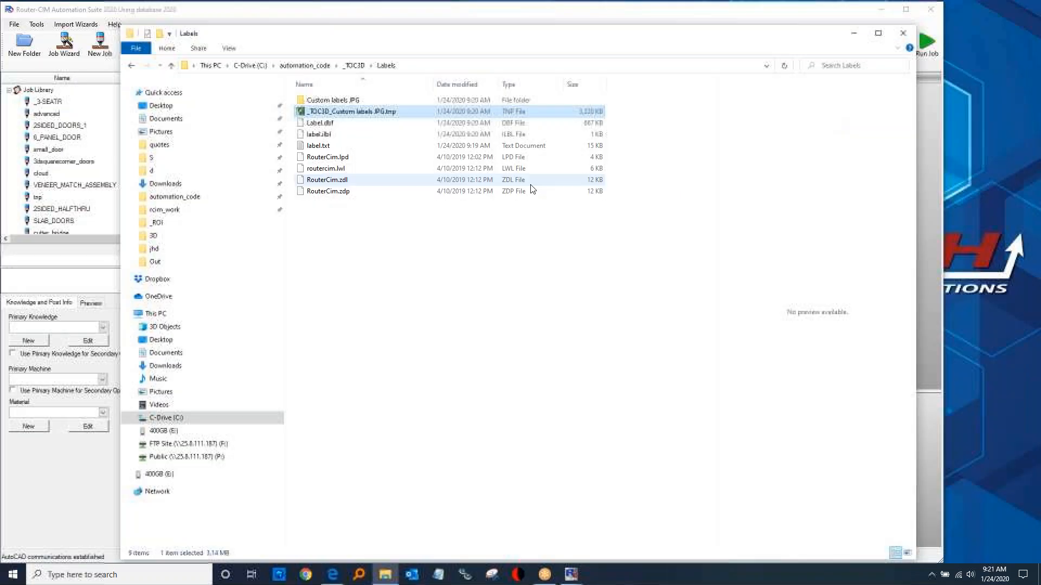
# Open the SimulationFiles folder in _TOC3D, sort it by name and open the mat81251.cl simulation.
pyautogui.click(355, 65)
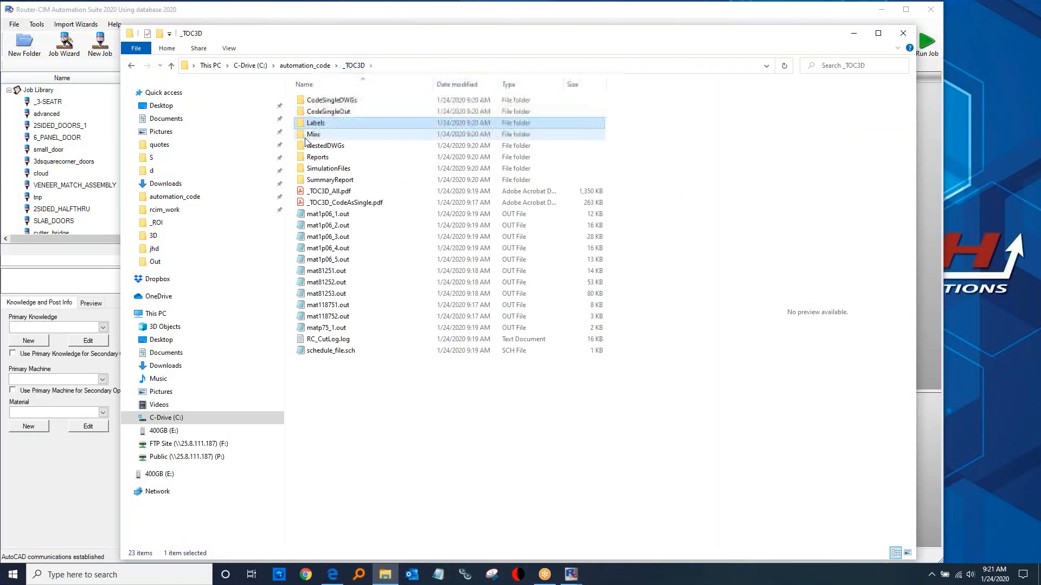
pyautogui.doubleClick(323, 169)
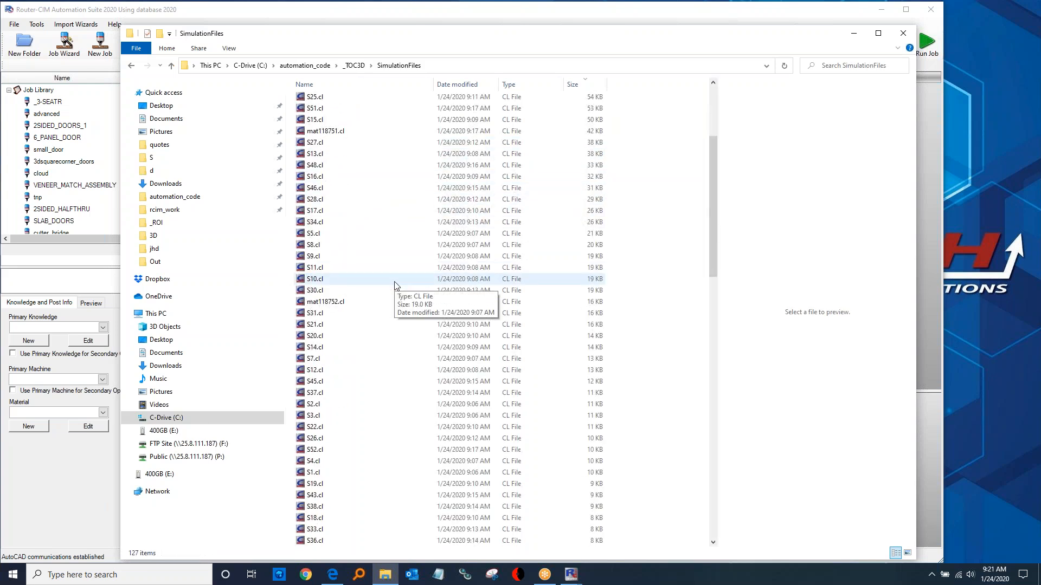
pyautogui.click(351, 83)
pyautogui.doubleClick(320, 214)
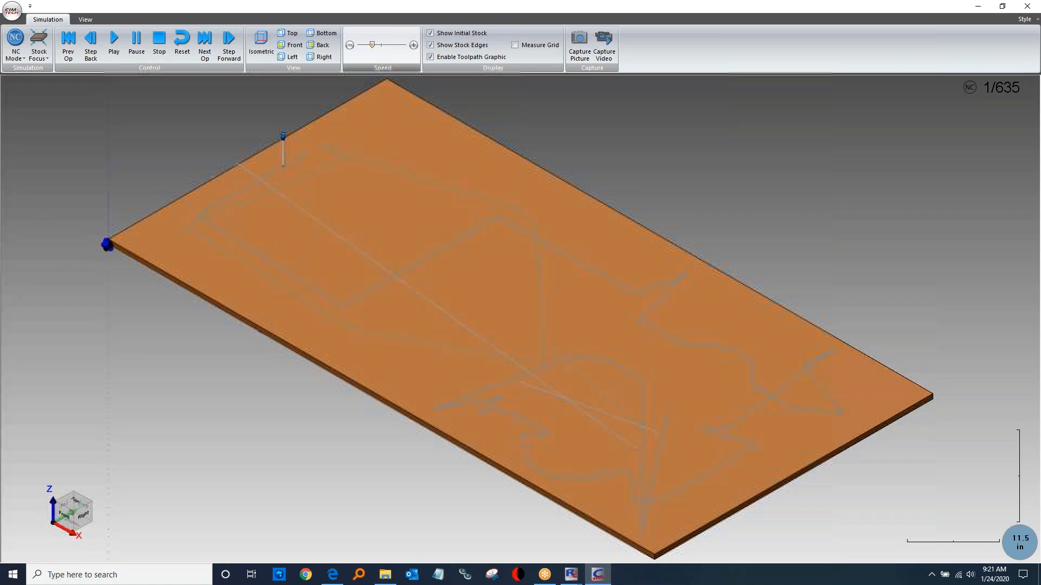
# Play the mat81251 cutting simulation to the end, inspect the cut sheet from above and close the simulator.
pyautogui.click(114, 41)
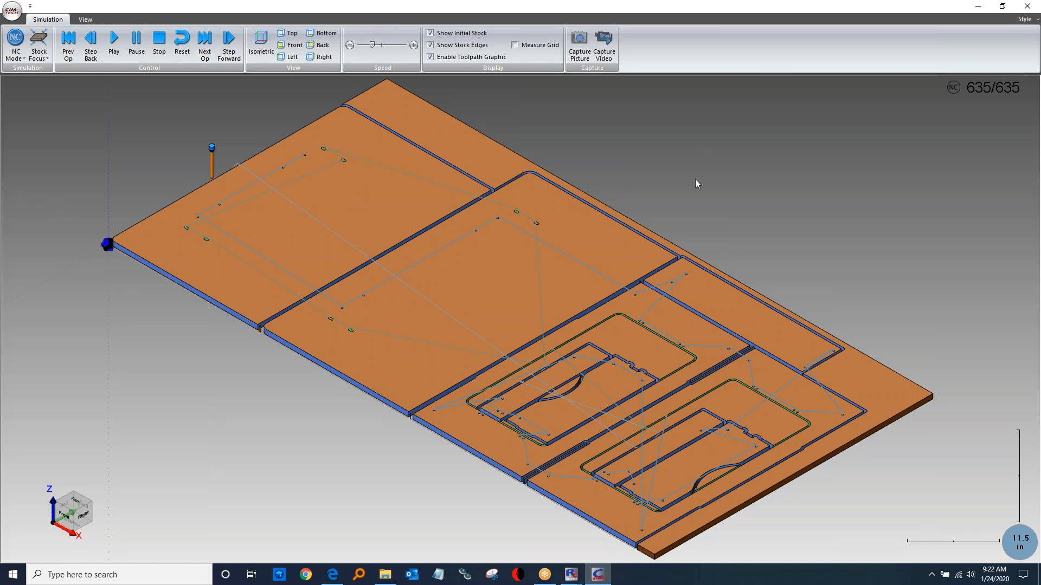
pyautogui.moveTo(563, 327); pyautogui.dragTo(607, 379)
pyautogui.scroll(1, 606, 378)
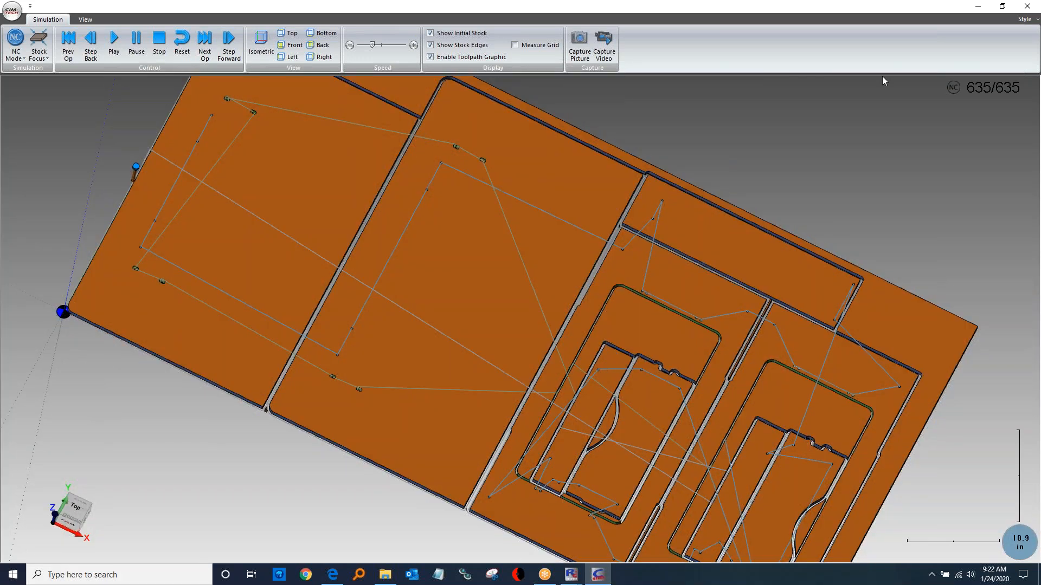
pyautogui.click(1027, 6)
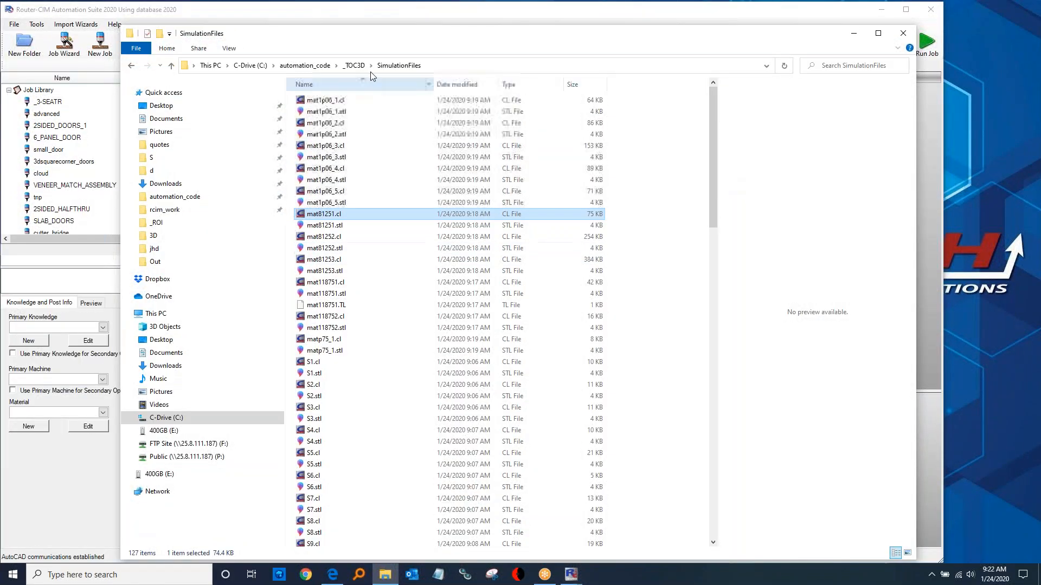
# Open the SummaryReport folder in _TOC3D, review the automation summary in _TOC3D_new.pdf and close it.
pyautogui.click(354, 65)
pyautogui.doubleClick(318, 180)
pyautogui.click(331, 136)
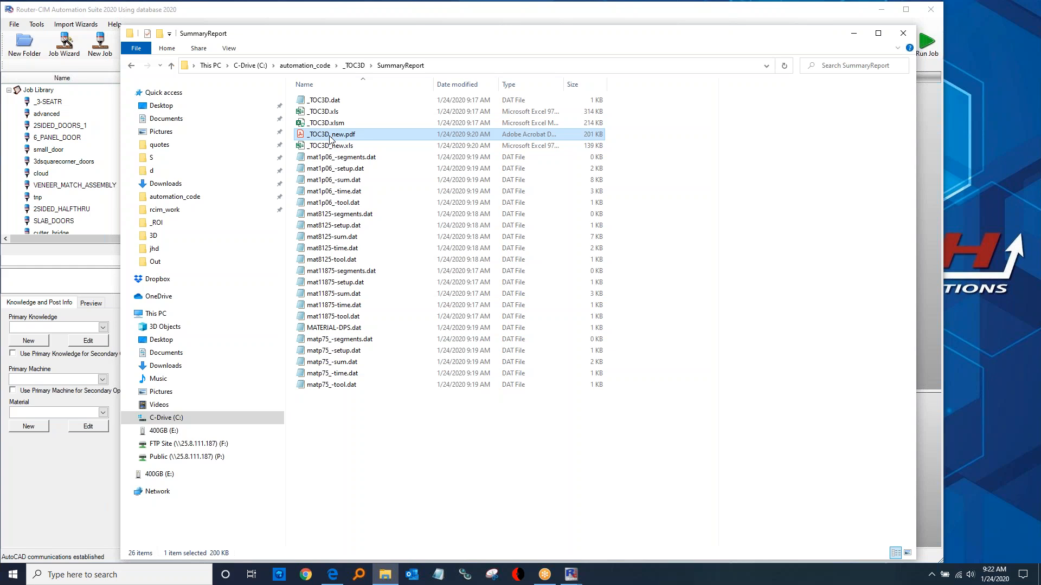
pyautogui.doubleClick(331, 135)
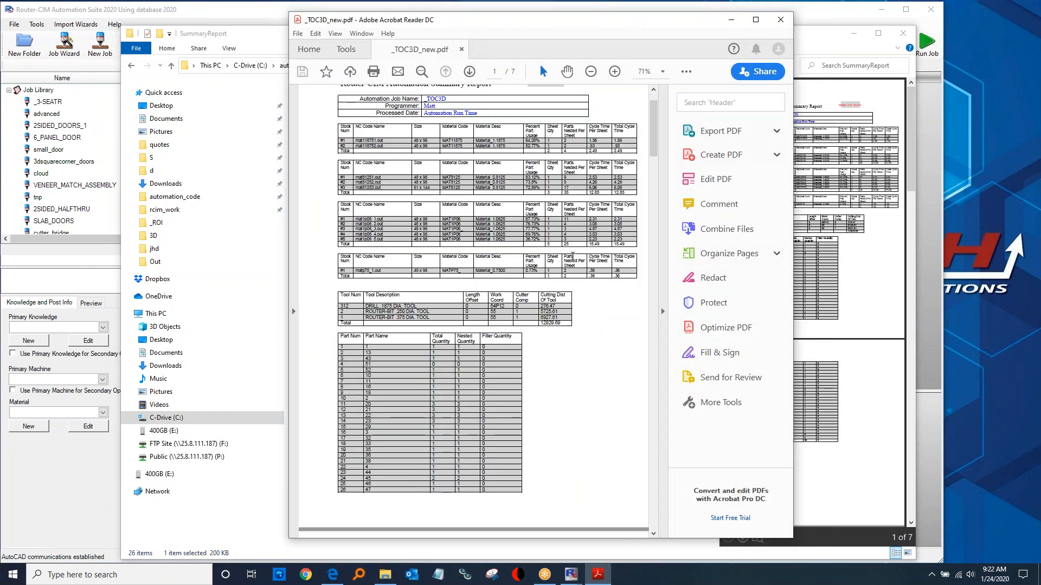
pyautogui.scroll(-1, 572, 256)
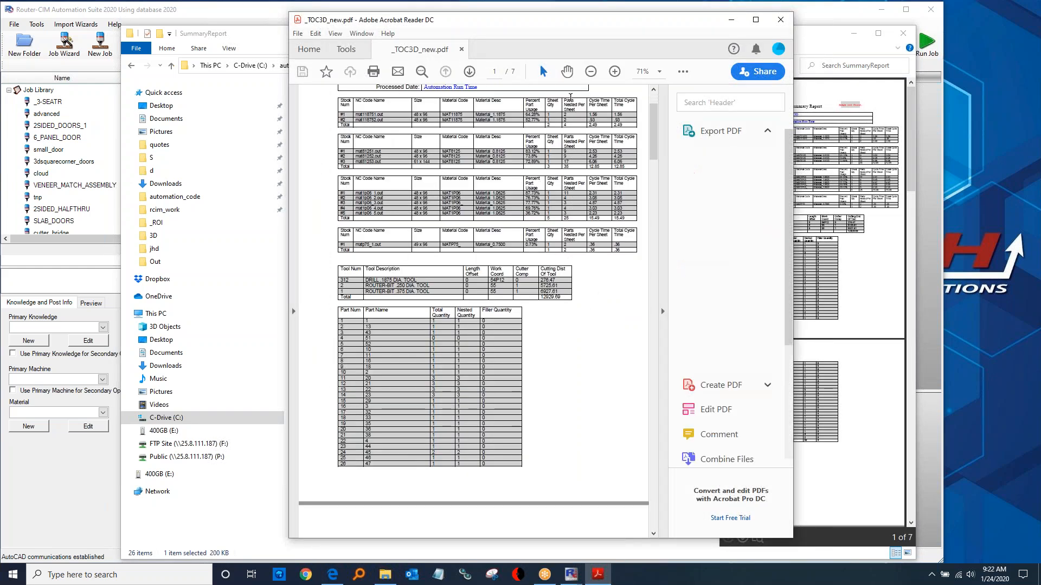
pyautogui.click(780, 20)
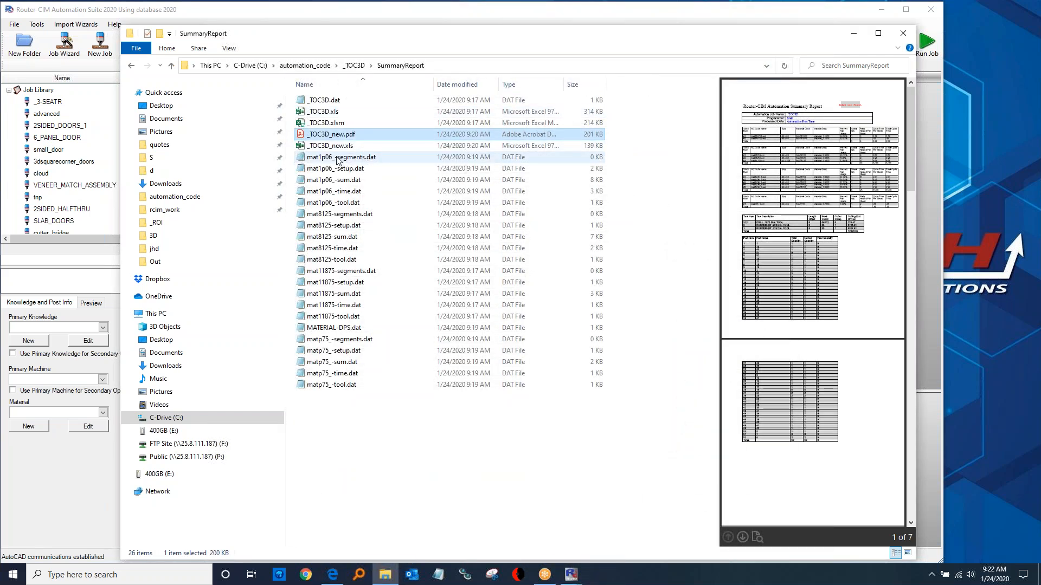
# Open the _TOC3D.xlsm workbook and review the Material Summary sheet down to its nest drawings.
pyautogui.doubleClick(325, 124)
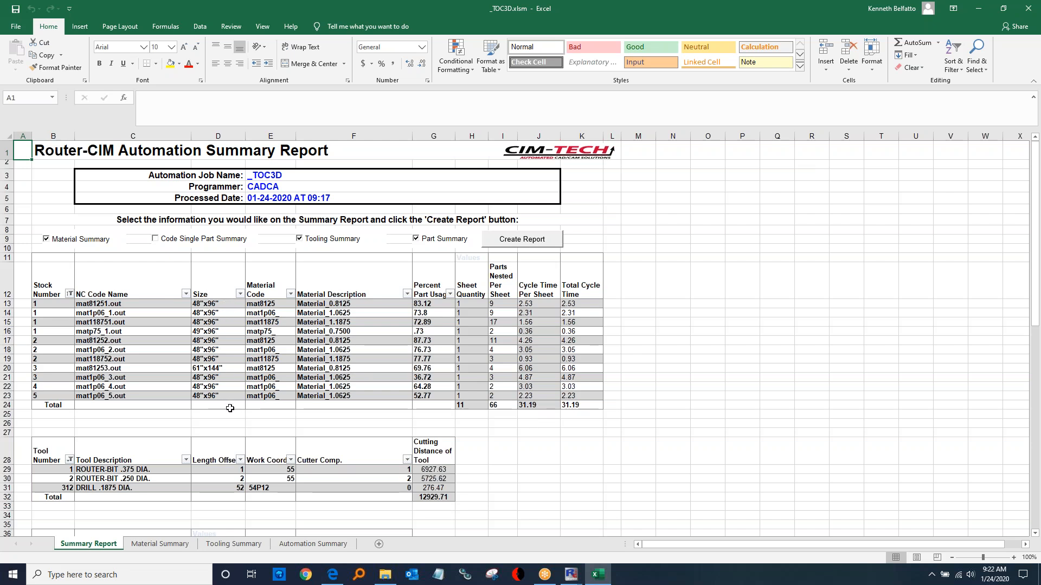
pyautogui.click(158, 544)
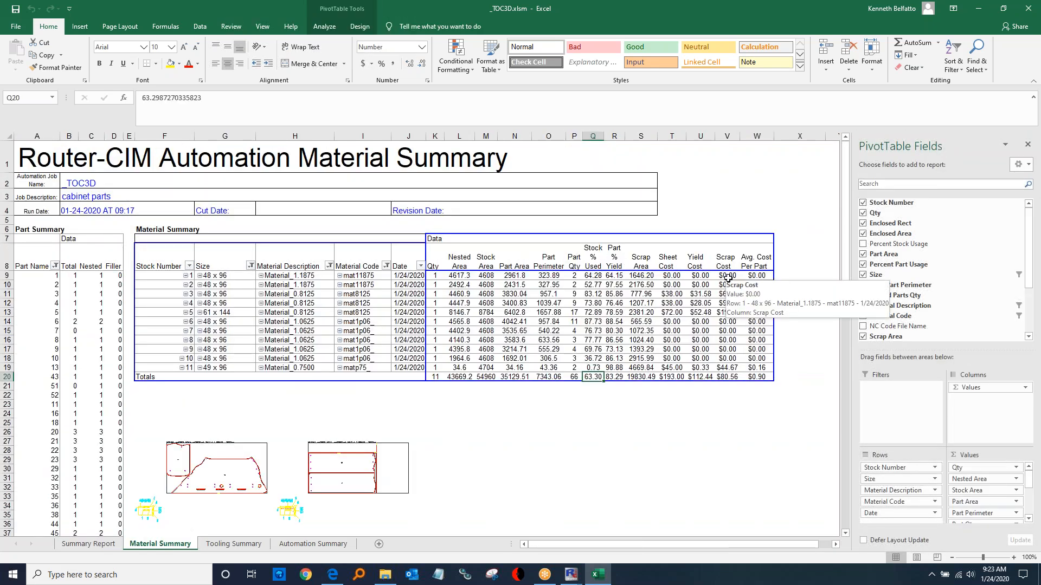
pyautogui.scroll(-8, 380, 390)
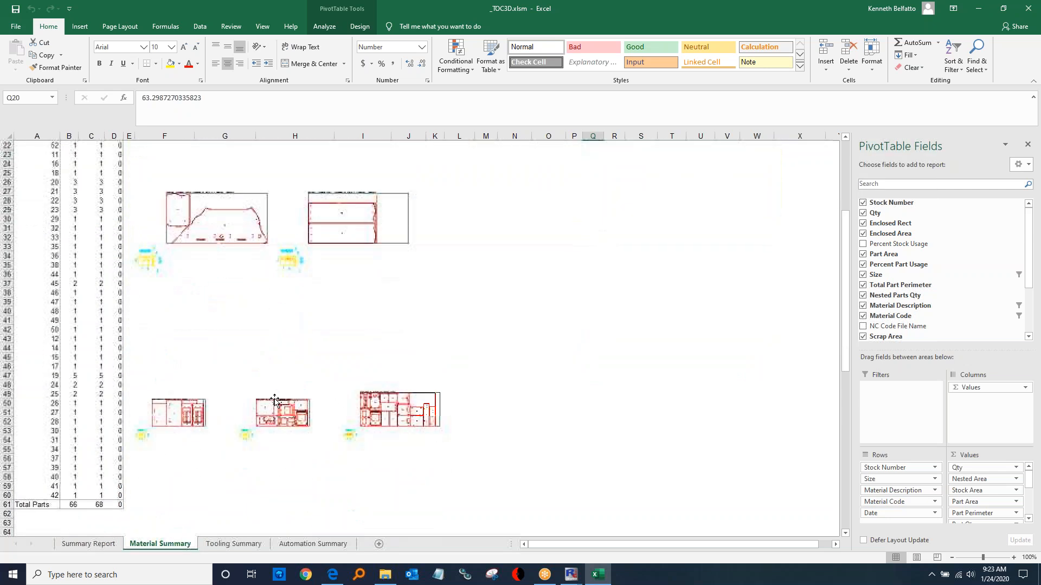
# Review the feed speeds, distances and cycle times on the Tooling Summary sheet and close the workbook.
pyautogui.click(233, 544)
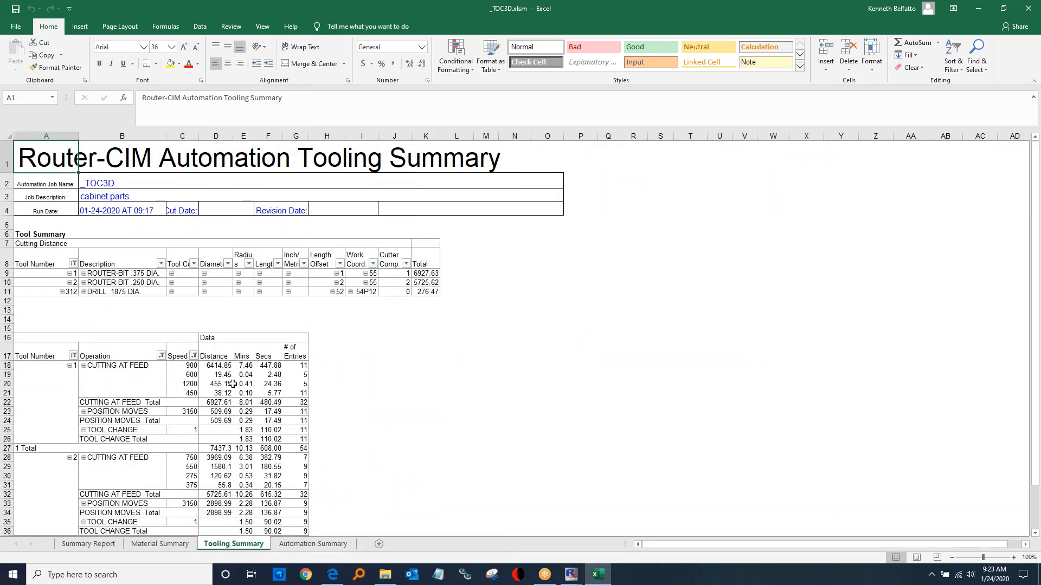
pyautogui.moveTo(186, 383); pyautogui.dragTo(216, 384)
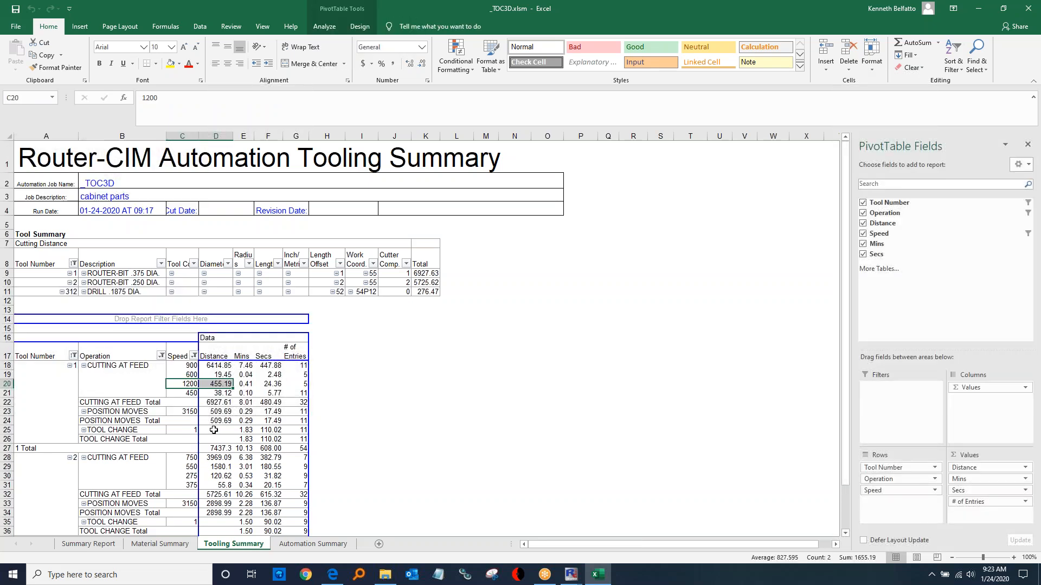
pyautogui.scroll(-3, 184, 413)
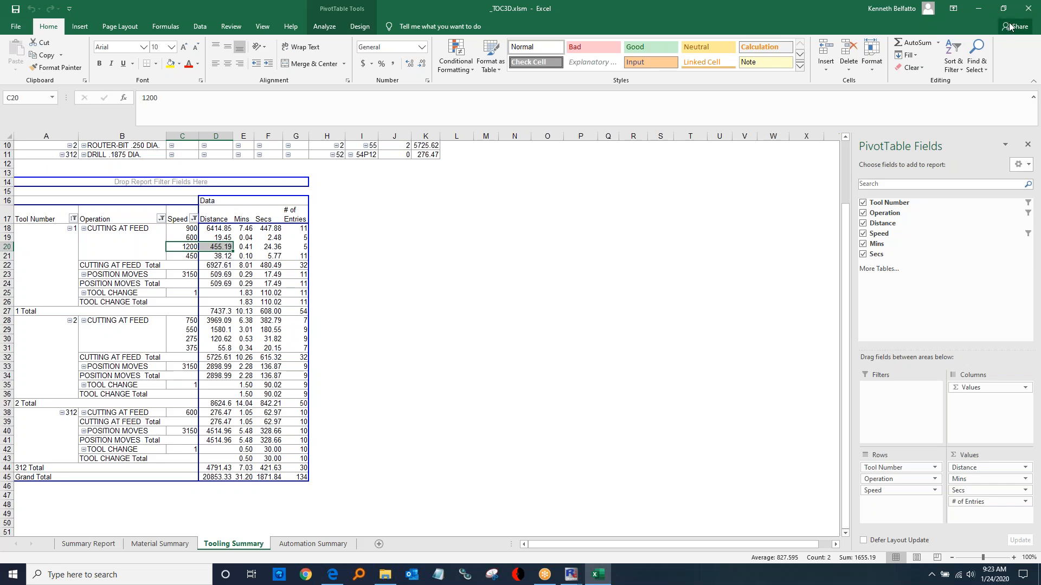
pyautogui.click(1026, 9)
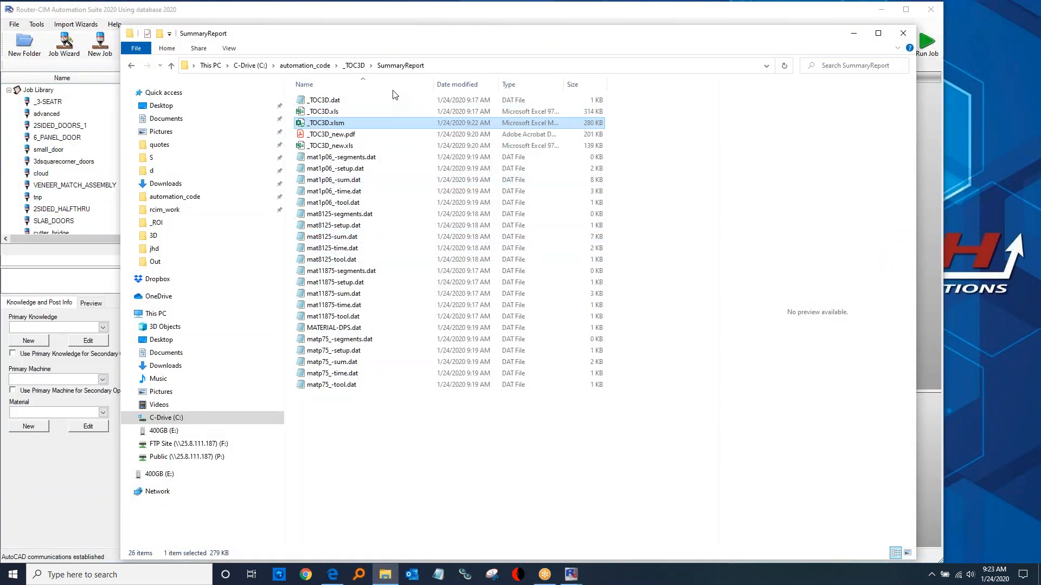
# Return to the _TOC3D folder and open _TOC3D_MaterialUsage.pdf from the Reports folder.
pyautogui.click(356, 65)
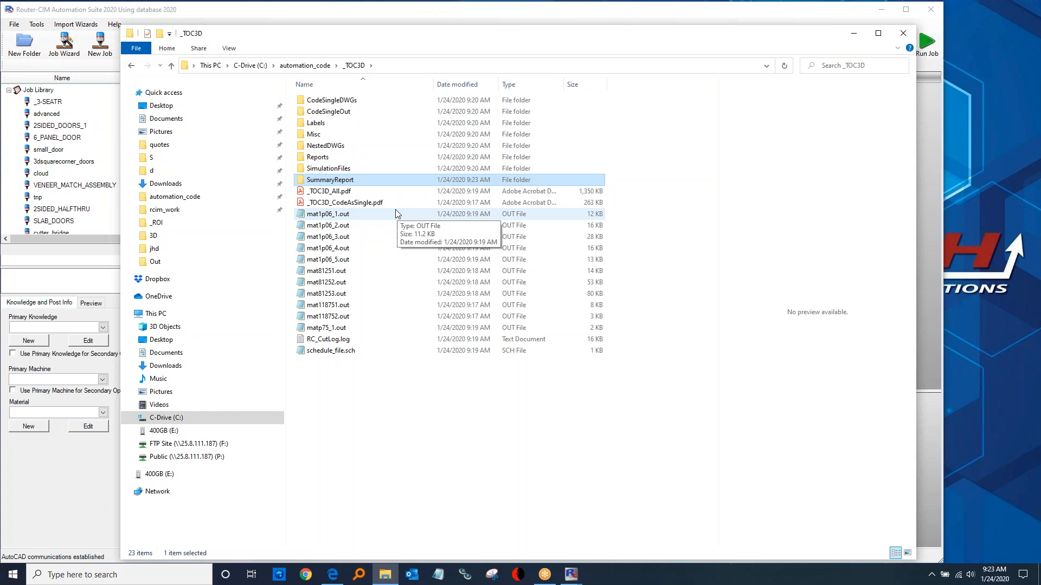
pyautogui.doubleClick(320, 157)
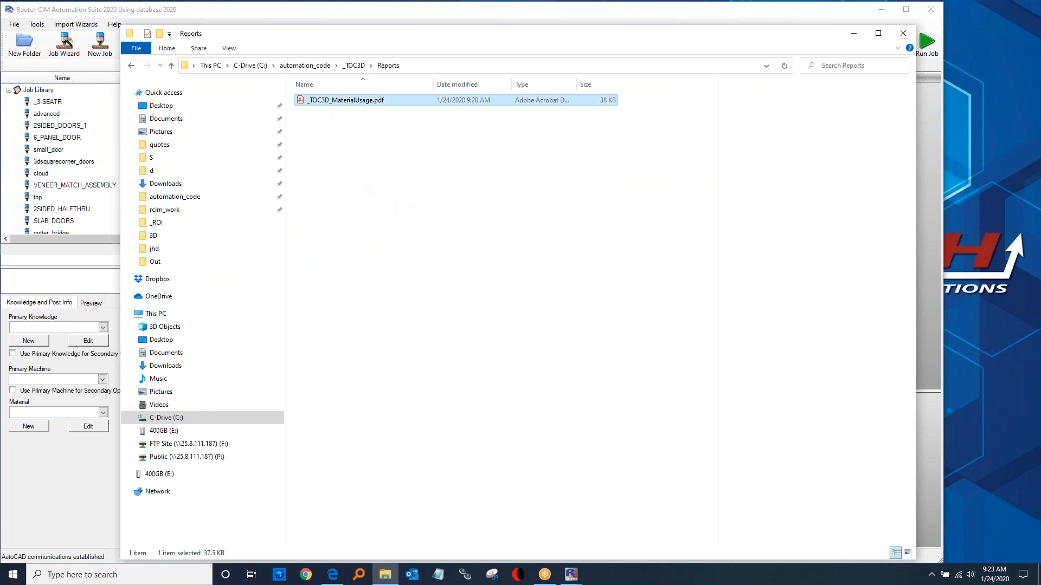
pyautogui.press('Return')
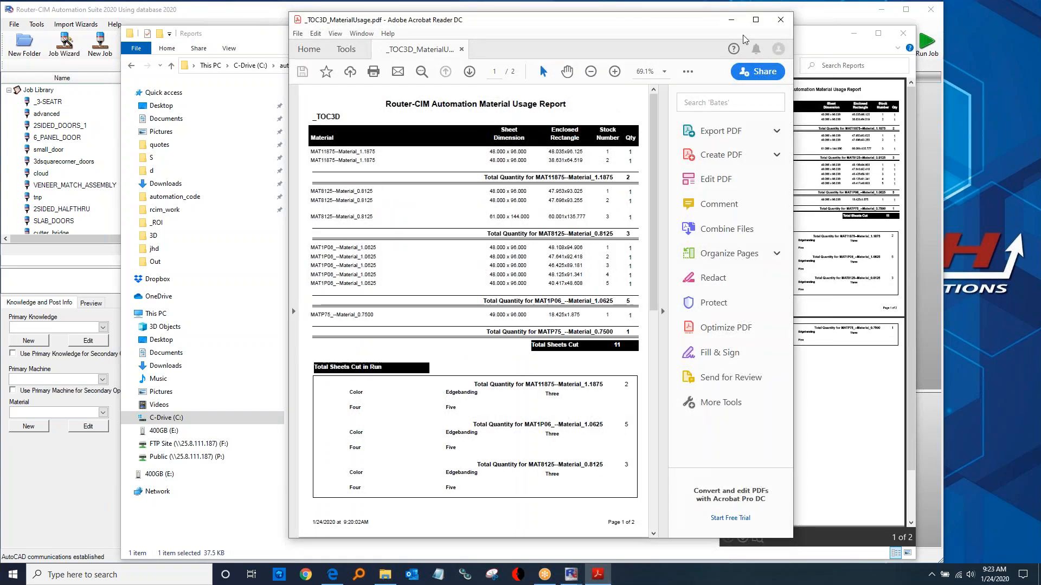
# Maximize the material usage report, review its sheet quantities per material, close it and return to the _TOC3D folder.
pyautogui.doubleClick(608, 21)
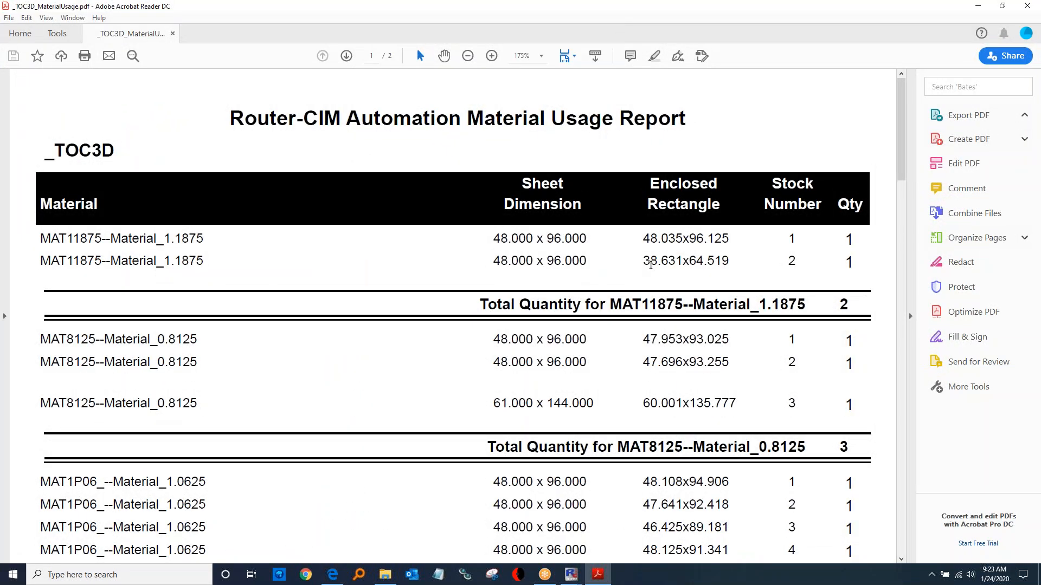
pyautogui.scroll(-1, 703, 284)
pyautogui.scroll(-3, 686, 227)
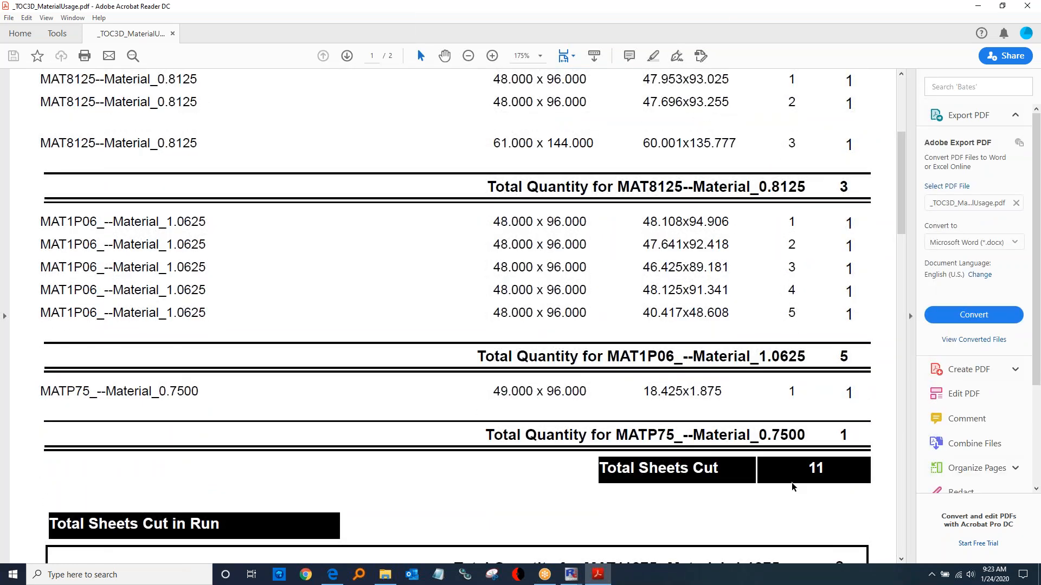
pyautogui.scroll(-3, 711, 445)
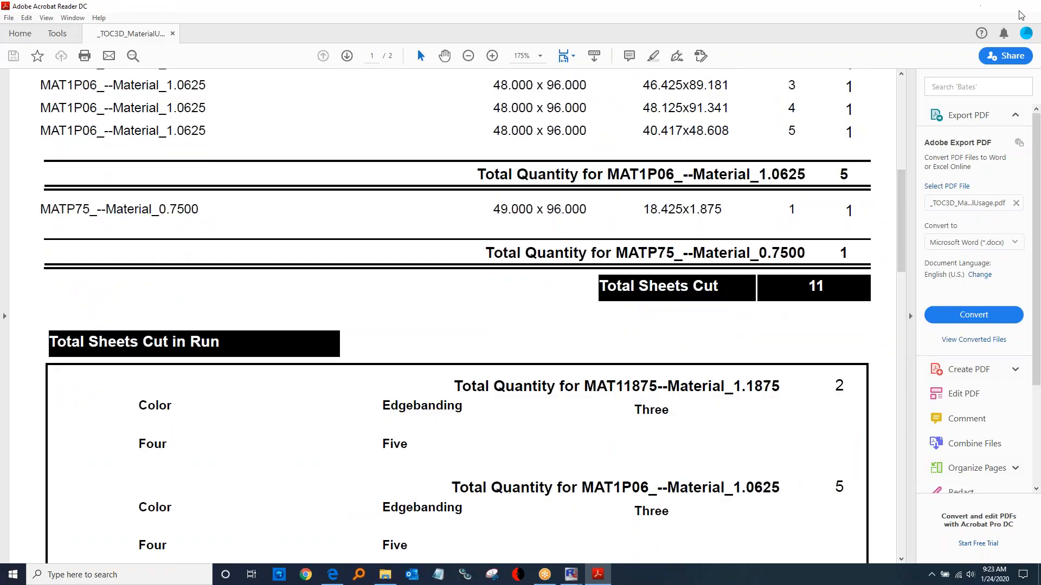
pyautogui.click(1027, 6)
pyautogui.click(354, 66)
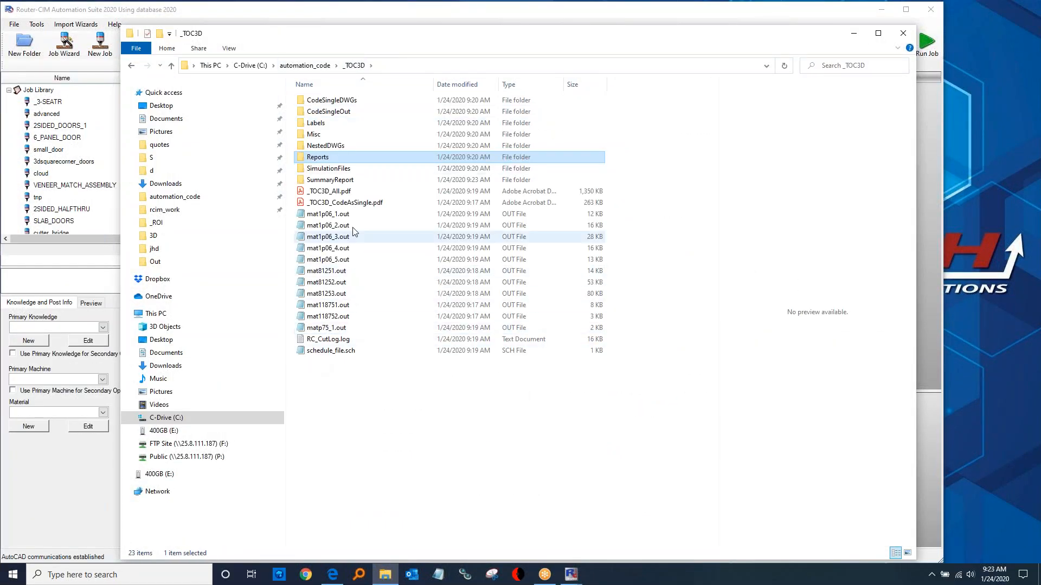
# Open _TOC3D_CodeAsSingle.pdf, review the individual part drawings through the last page and close it.
pyautogui.doubleClick(347, 202)
pyautogui.scroll(-20, 335, 209)
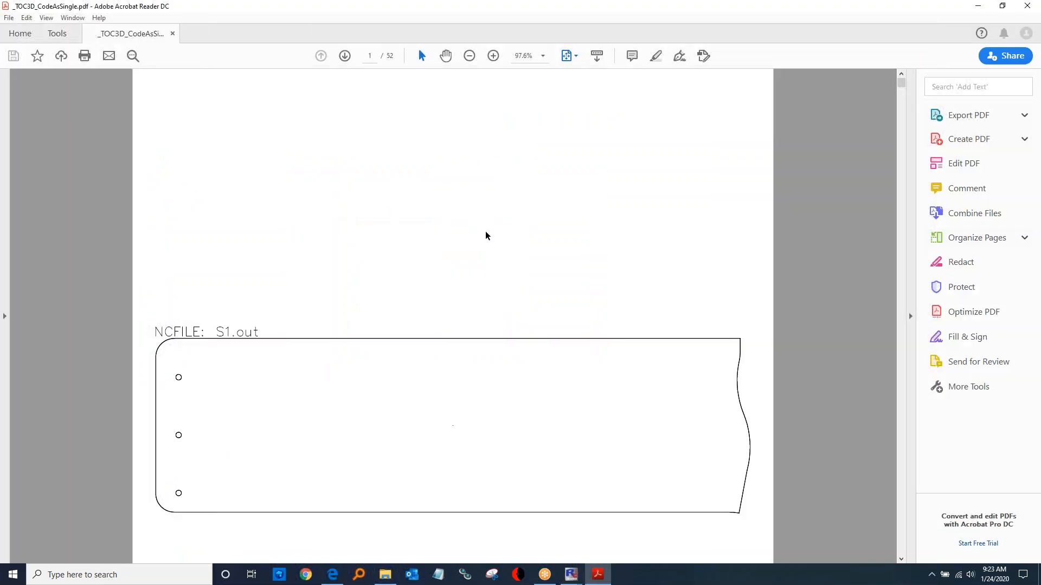
pyautogui.scroll(-20, 615, 311)
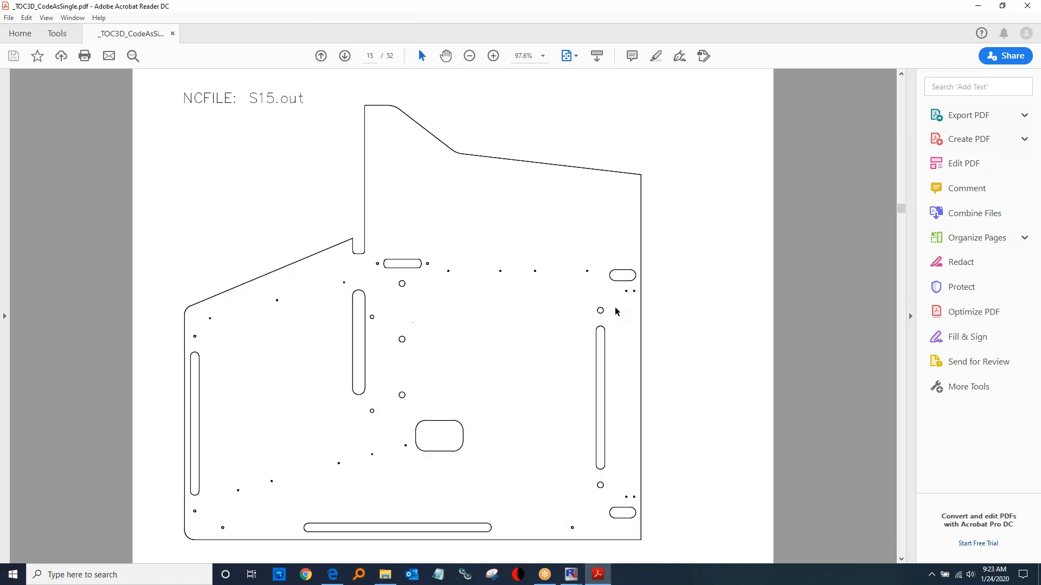
pyautogui.scroll(-20, 615, 316)
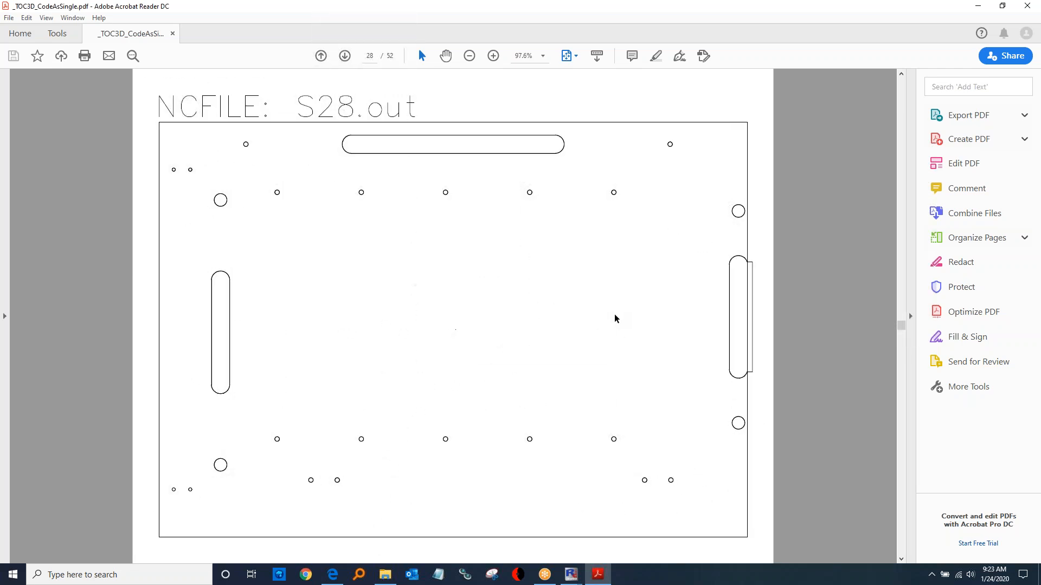
pyautogui.scroll(-20, 614, 319)
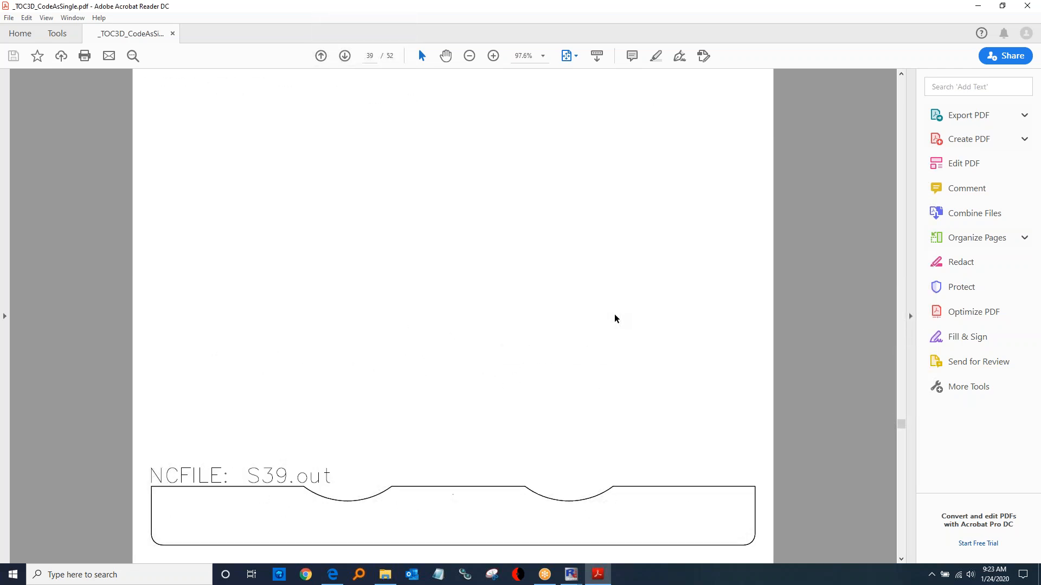
pyautogui.scroll(-20, 613, 317)
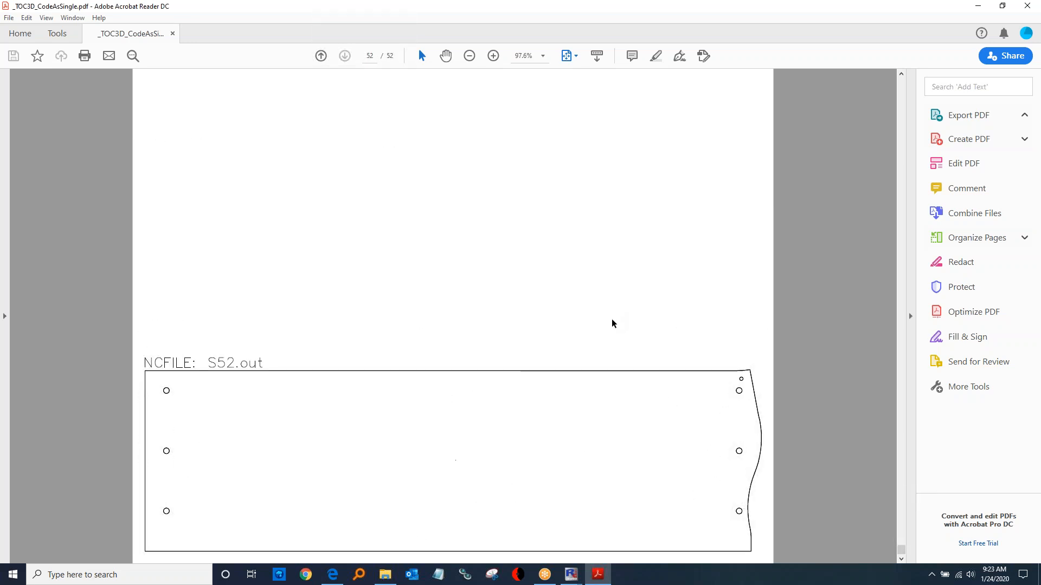
pyautogui.scroll(10, 613, 323)
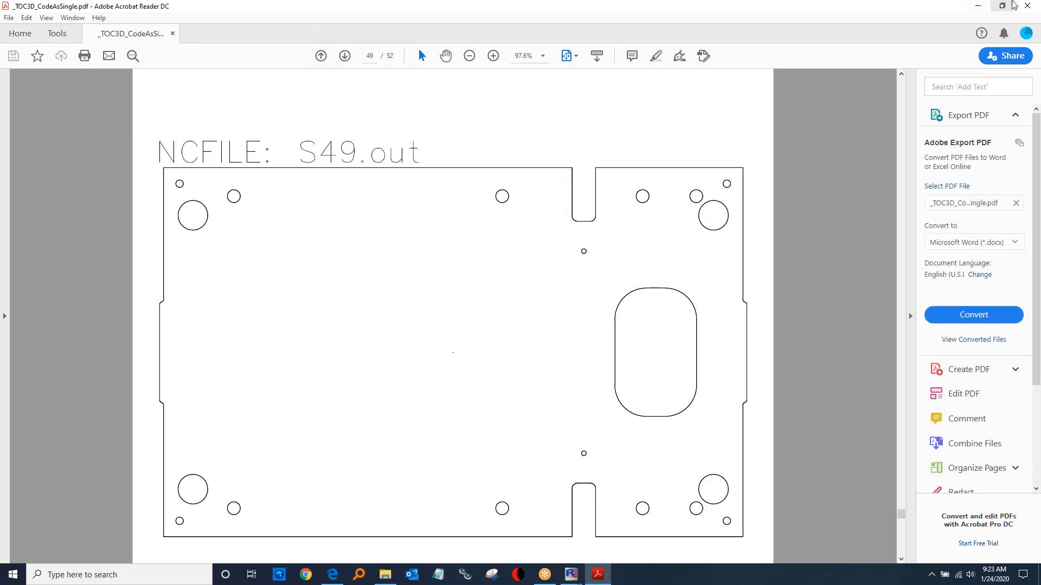
pyautogui.click(1026, 6)
# Open _TOC3D_All.pdf, review the nested sheet layouts and their nesting reports for each material, and close it.
pyautogui.click(321, 193)
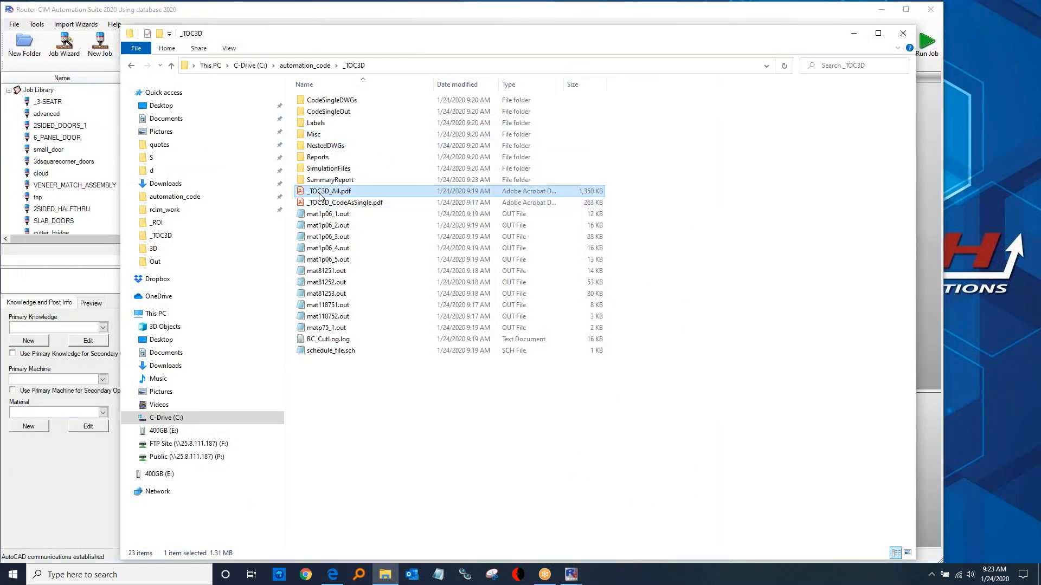
pyautogui.doubleClick(320, 195)
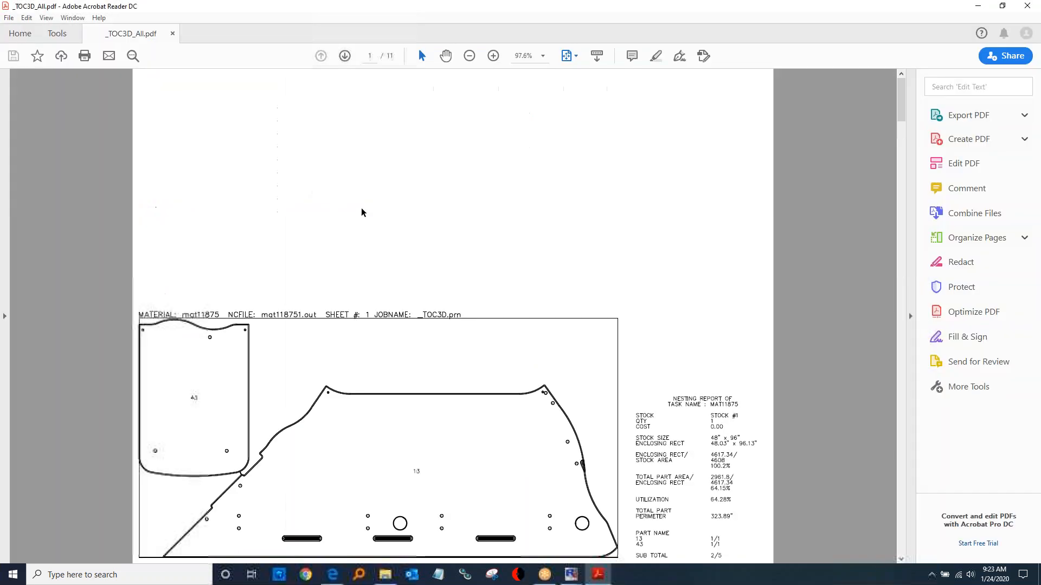
pyautogui.scroll(-6, 515, 292)
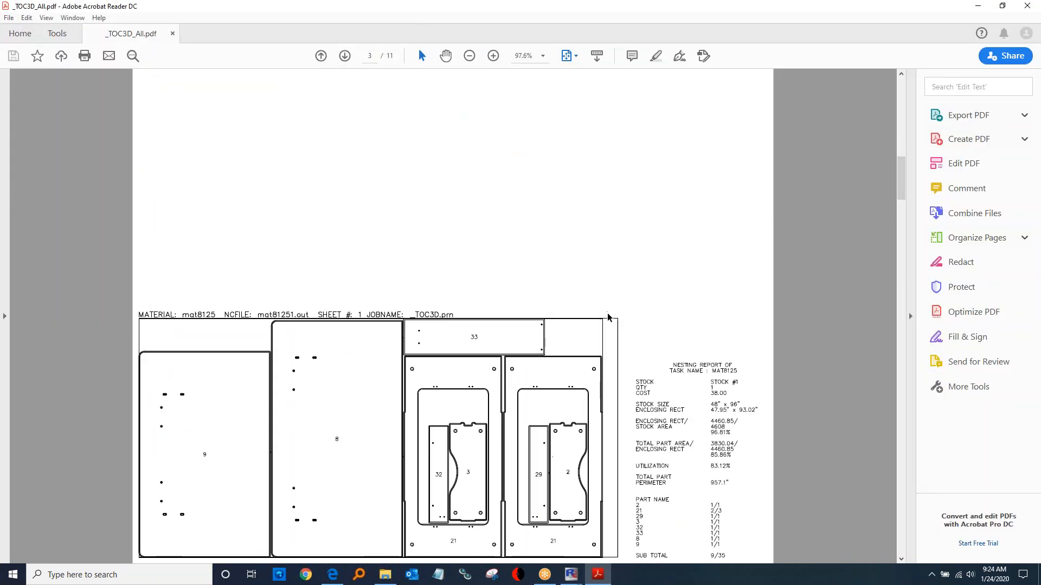
pyautogui.scroll(-15, 600, 335)
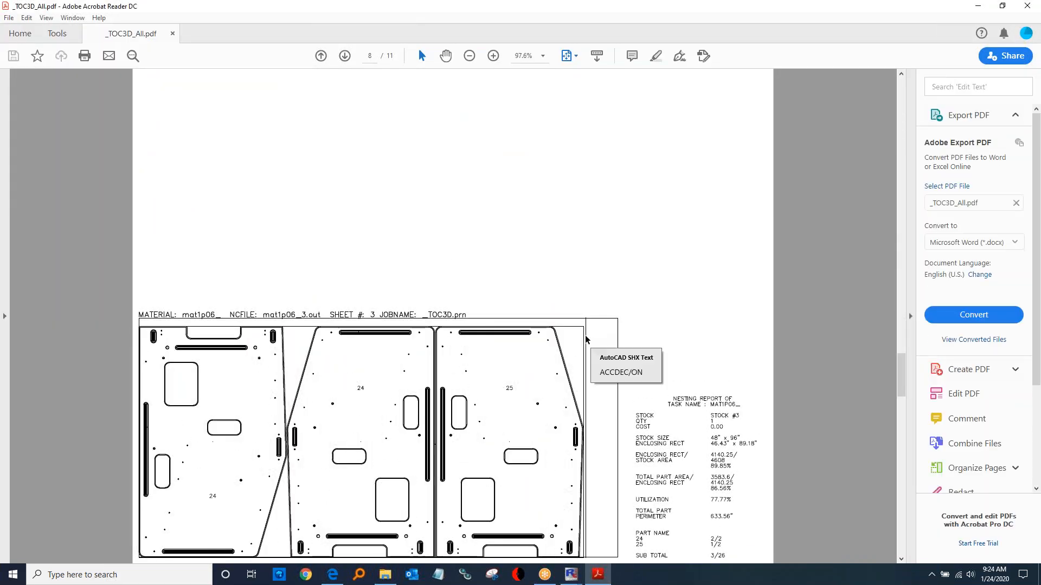
pyautogui.scroll(-9, 584, 338)
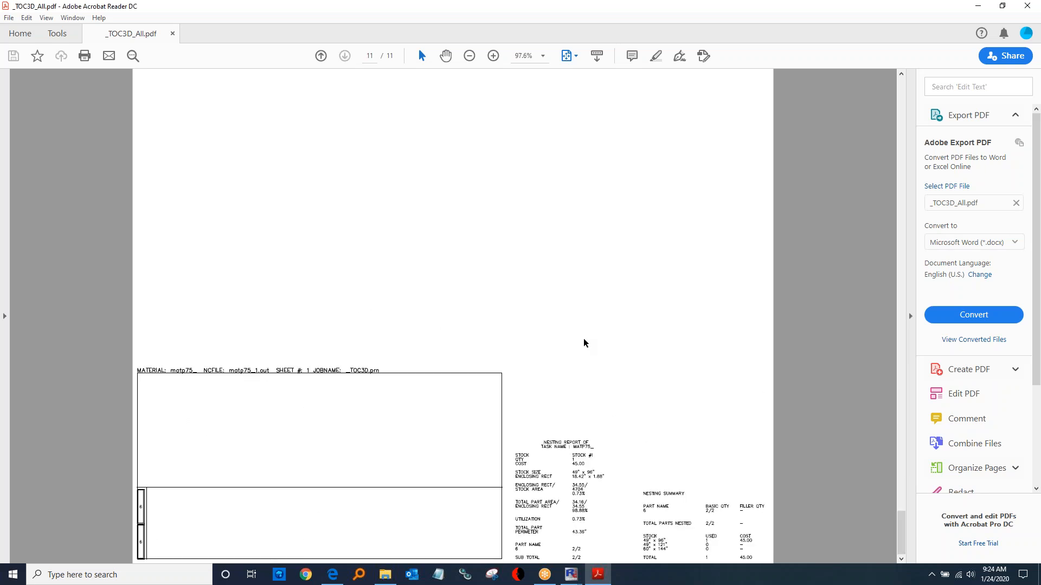
pyautogui.scroll(6, 585, 344)
pyautogui.scroll(3, 585, 343)
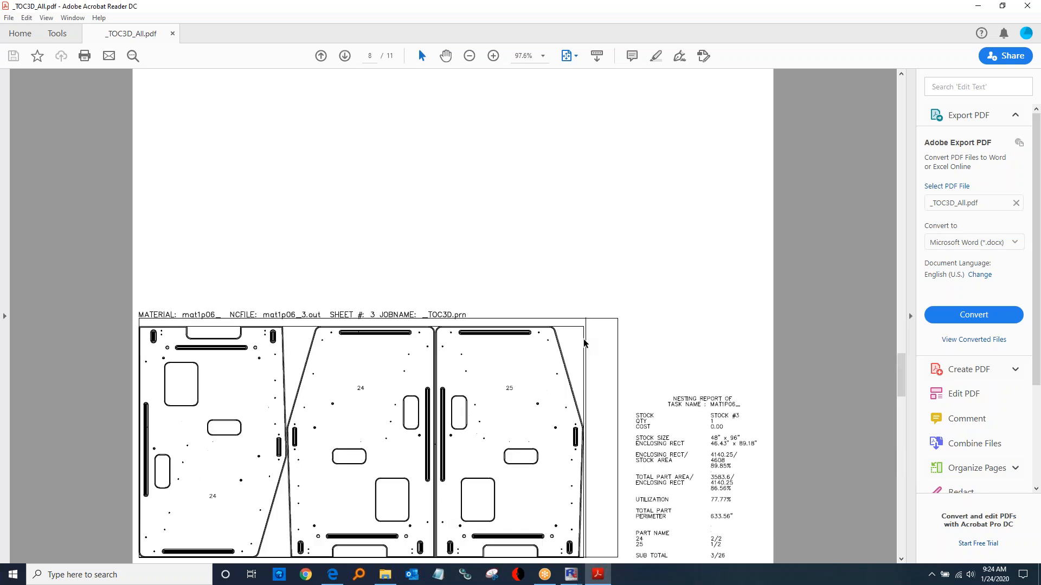
pyautogui.scroll(3, 585, 343)
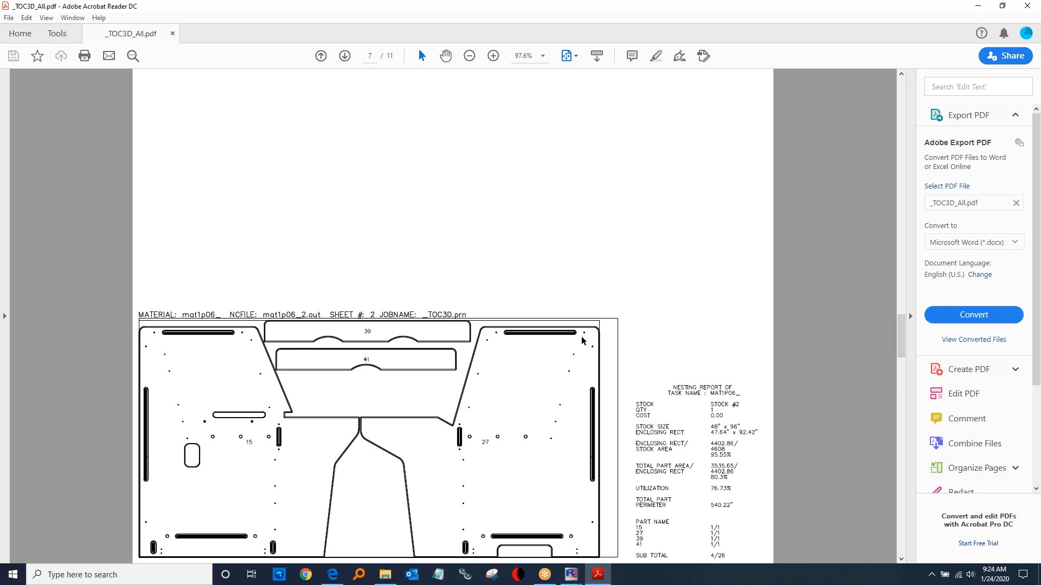
pyautogui.scroll(6, 583, 340)
pyautogui.scroll(-3, 536, 345)
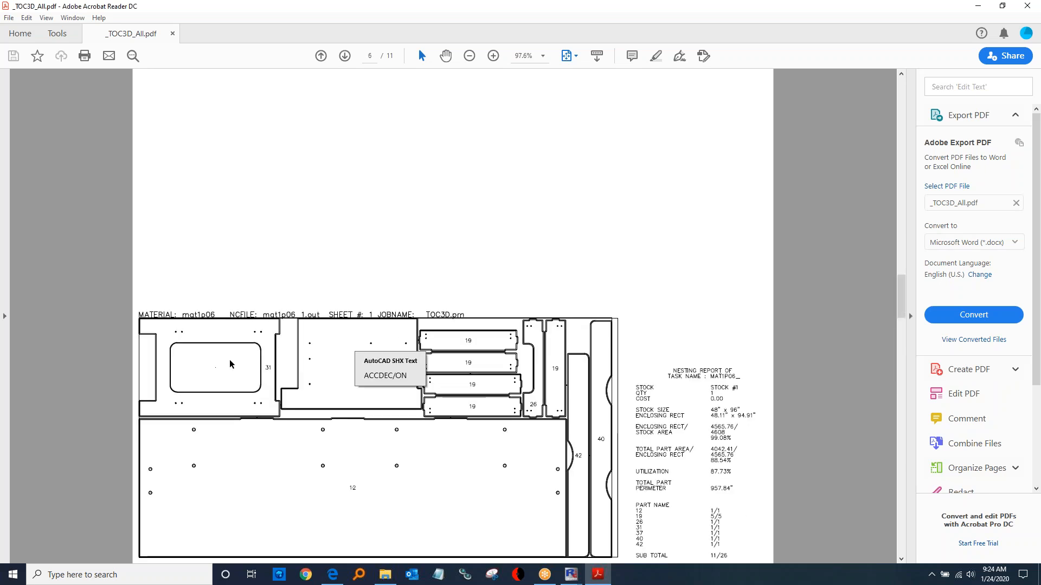
pyautogui.click(1026, 6)
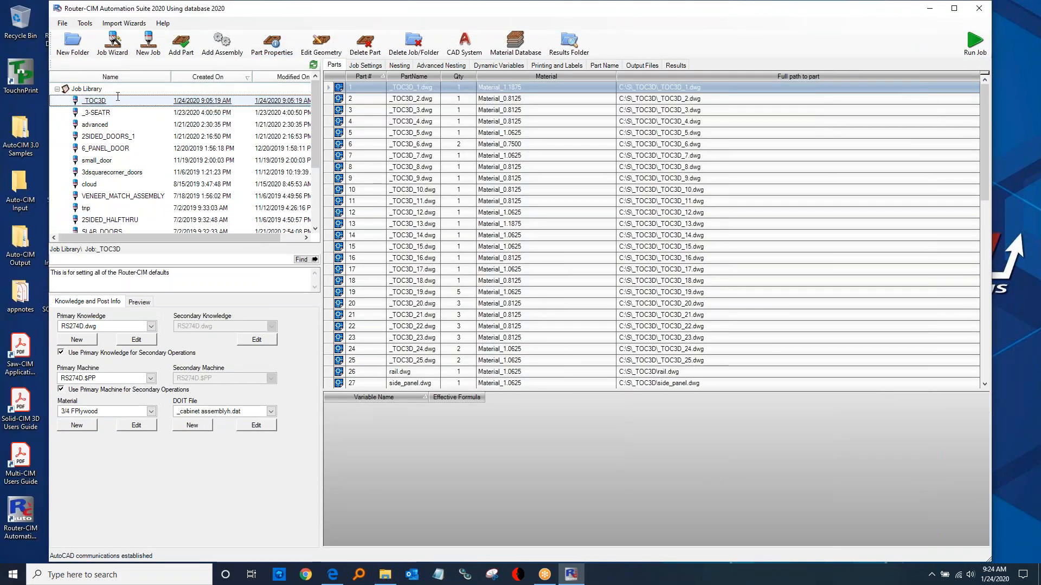
# Select the _TOC3D job and preview the geometry of parts _TOC3D_7.dwg and _TOC3D_9.dwg.
pyautogui.click(245, 99)
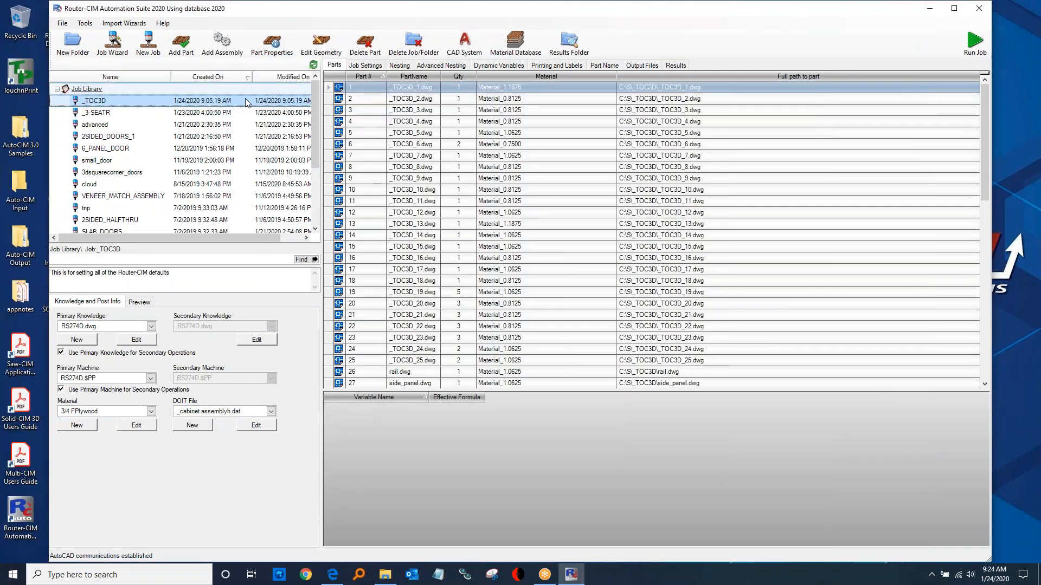
pyautogui.click(133, 307)
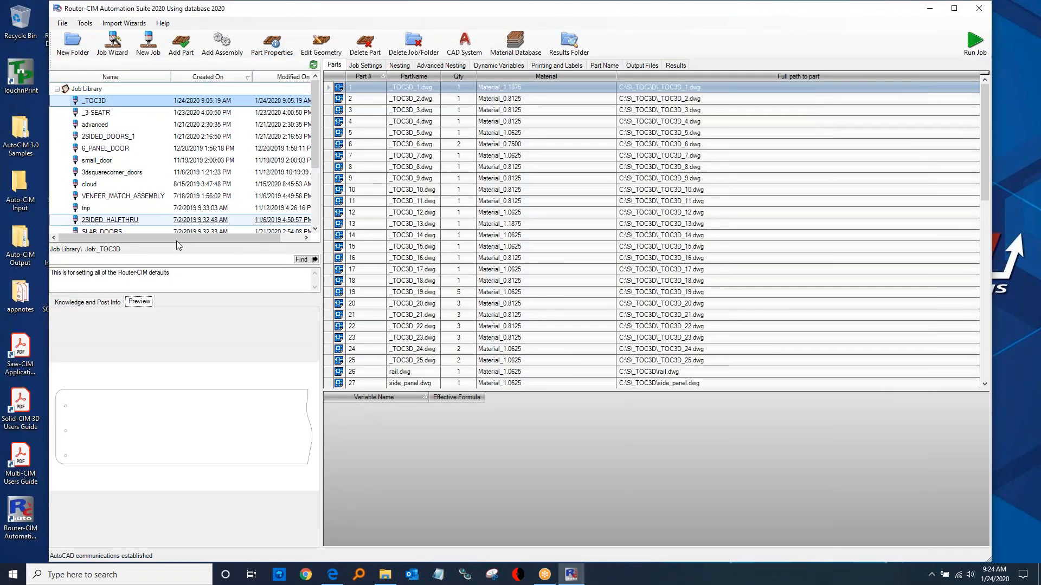
pyautogui.click(405, 156)
pyautogui.click(404, 176)
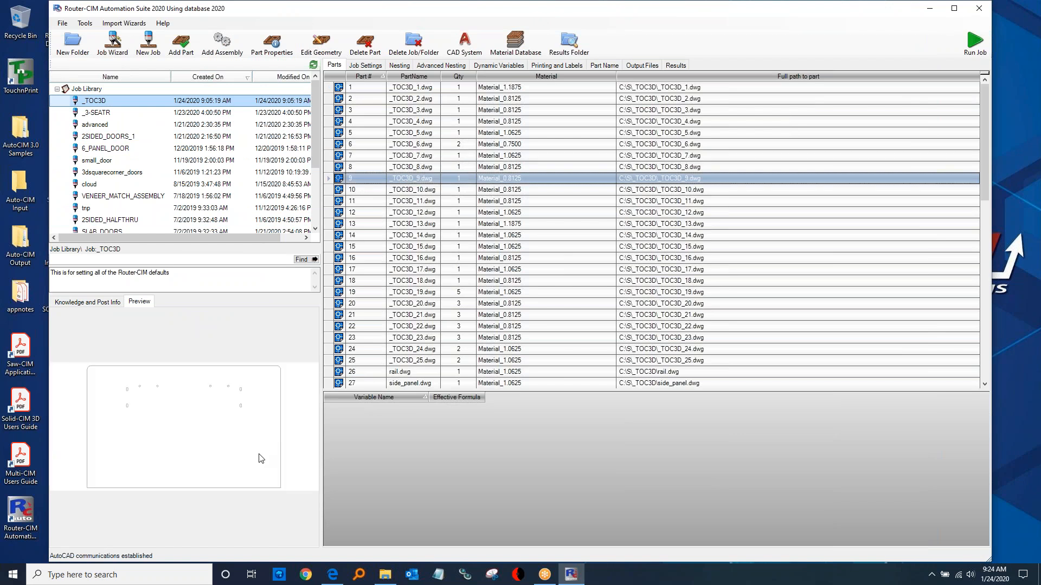
# Open the Material_0.8125 properties from part _TOC3D_9.dwg, review the alternate sheet sizes and scrap management settings, and close them.
pyautogui.rightClick(488, 182)
pyautogui.click(537, 361)
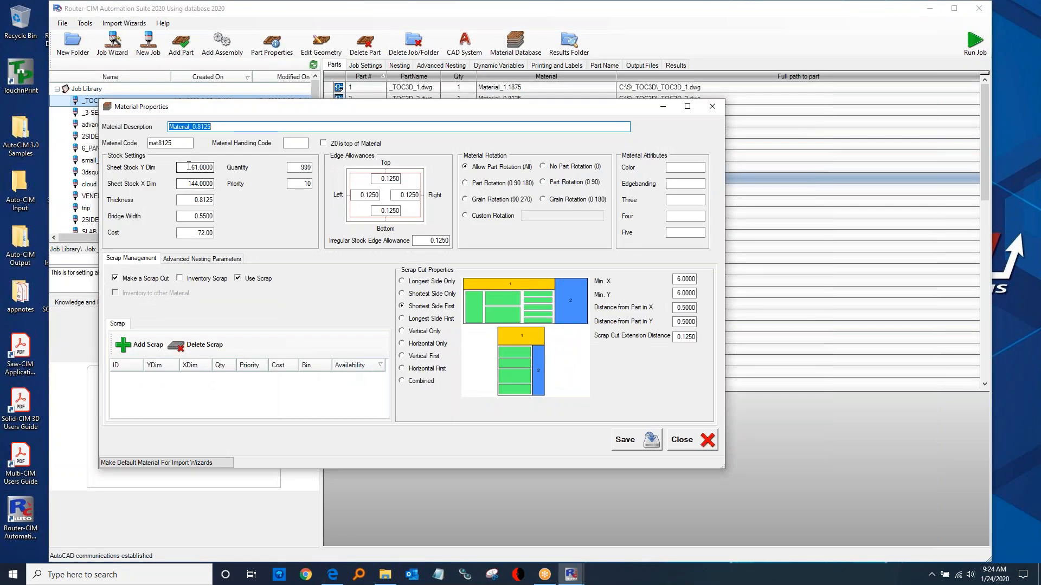
pyautogui.click(184, 258)
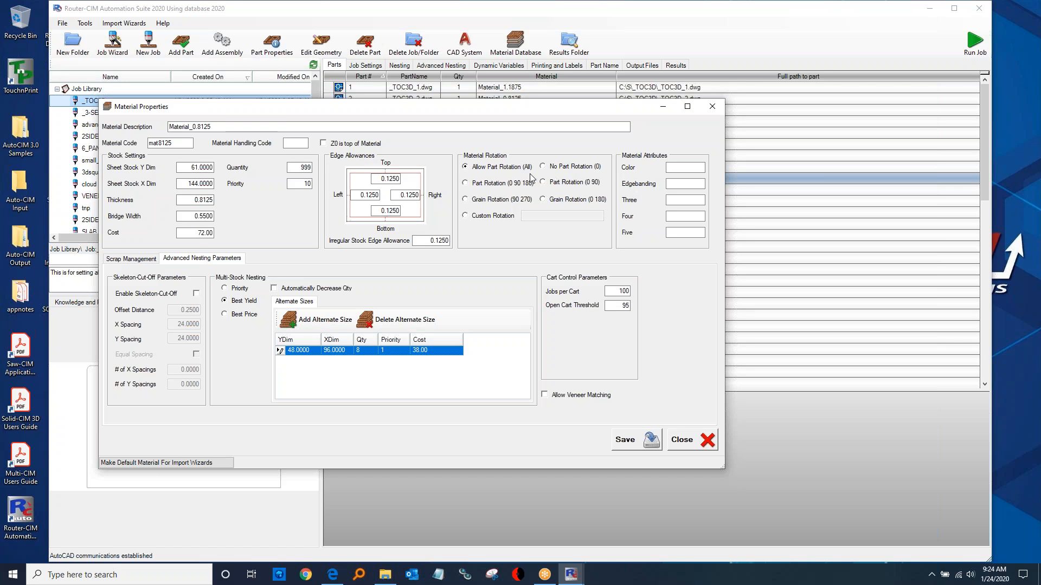
pyautogui.click(141, 259)
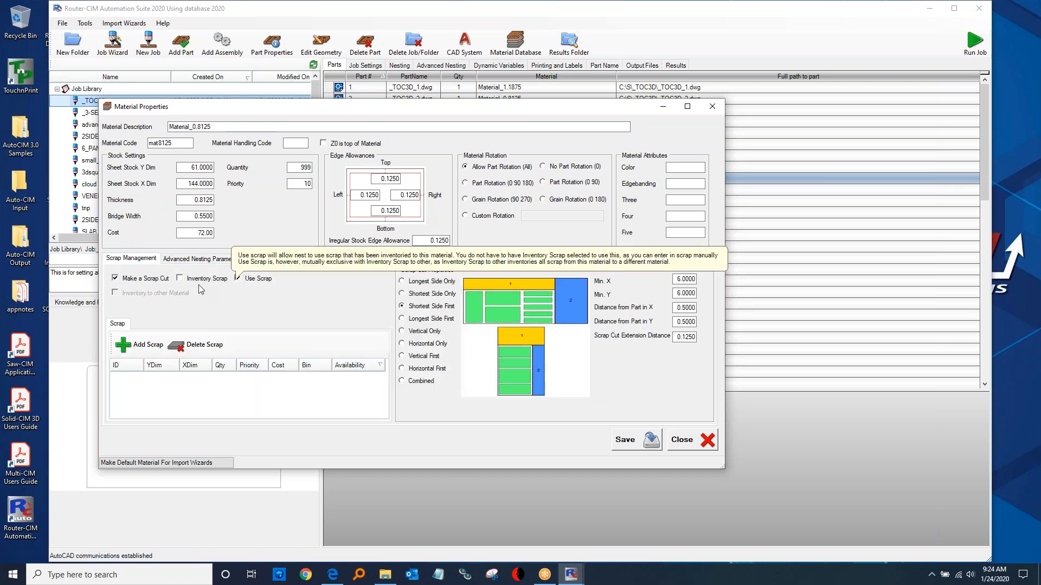
pyautogui.click(705, 442)
# Review the small part zone options in the _TOC3D job's advanced nesting settings and select the cutter_bridge job.
pyautogui.click(428, 68)
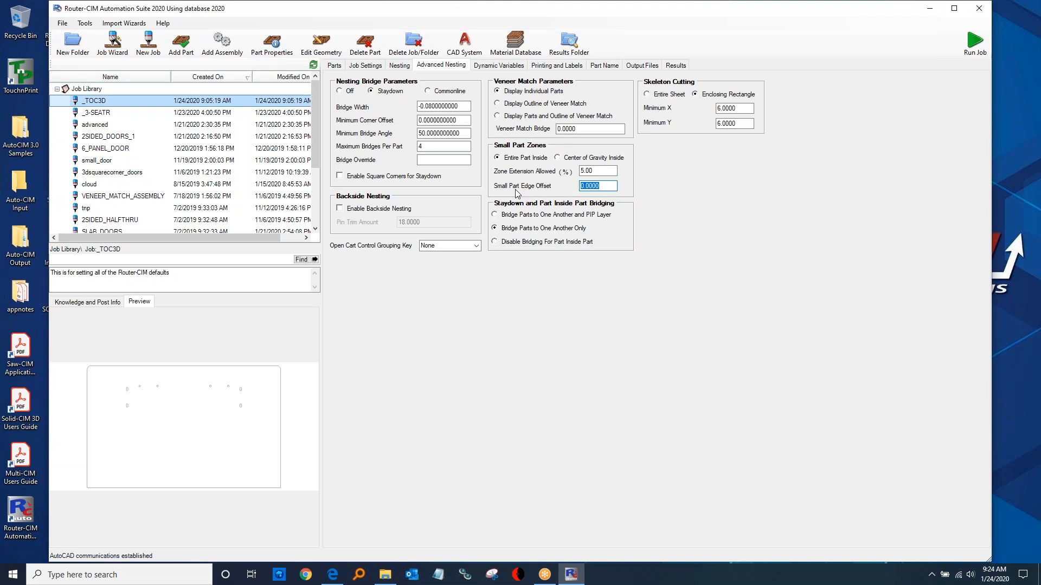
pyautogui.click(95, 185)
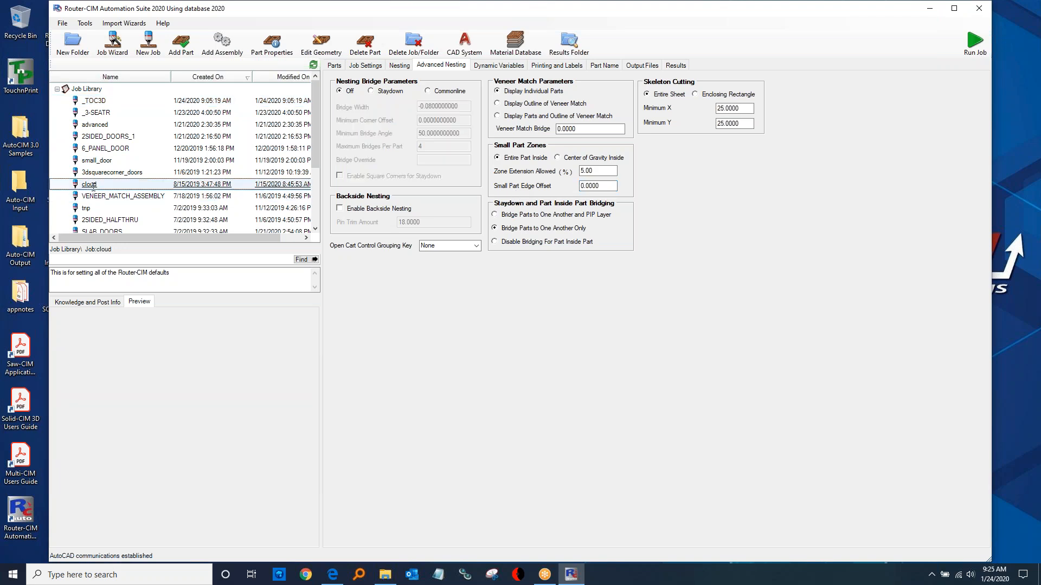
pyautogui.scroll(-1, 95, 187)
pyautogui.scroll(-1, 131, 196)
pyautogui.click(111, 184)
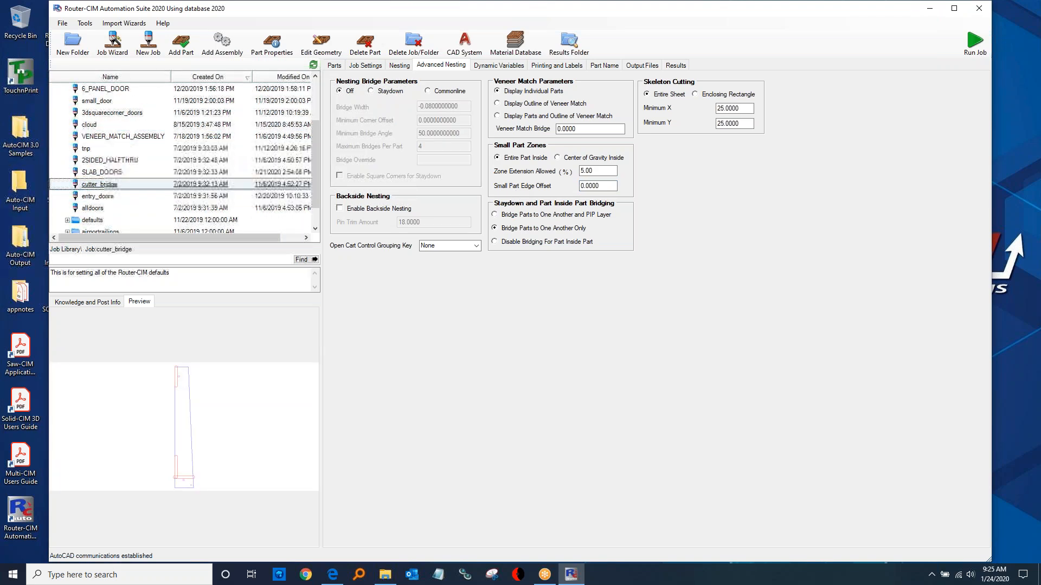
# Open mat875_.dwg from the NestedDWGs folder in cutter_bridge's results and select the yellow zone outline on the first nested sheet.
pyautogui.click(570, 43)
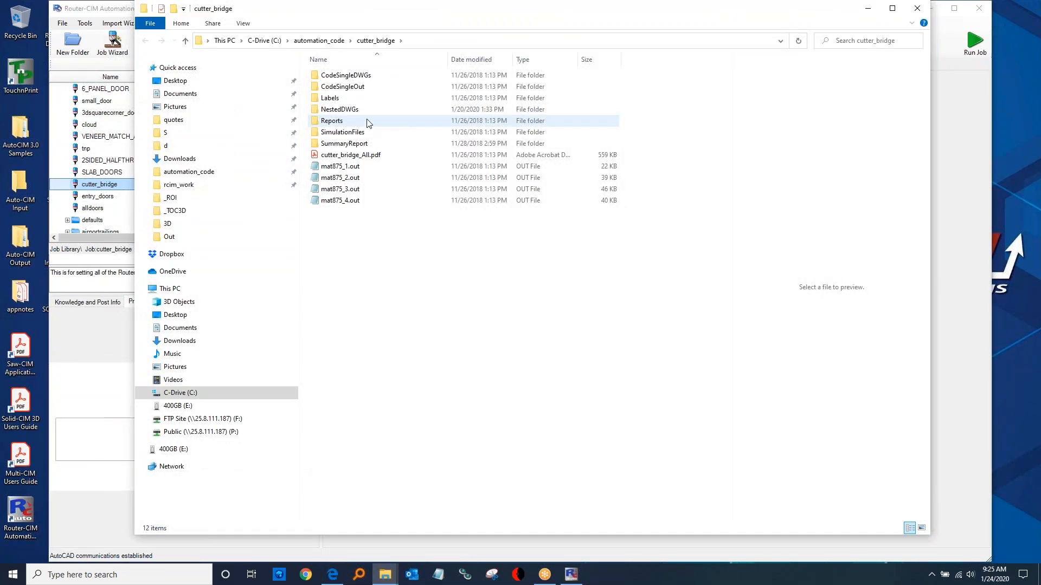
pyautogui.doubleClick(348, 110)
pyautogui.doubleClick(340, 75)
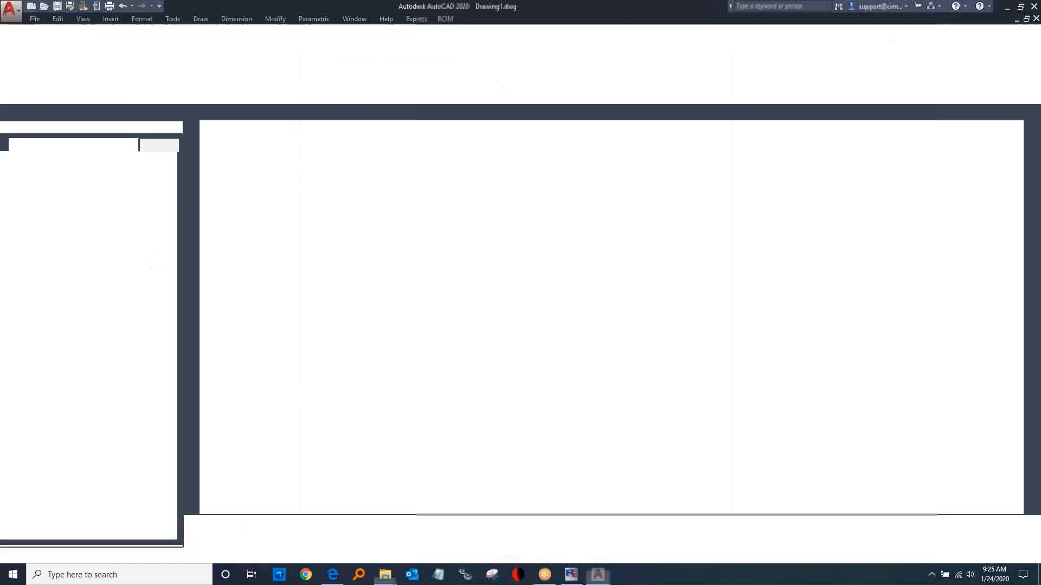
pyautogui.scroll(6, 313, 414)
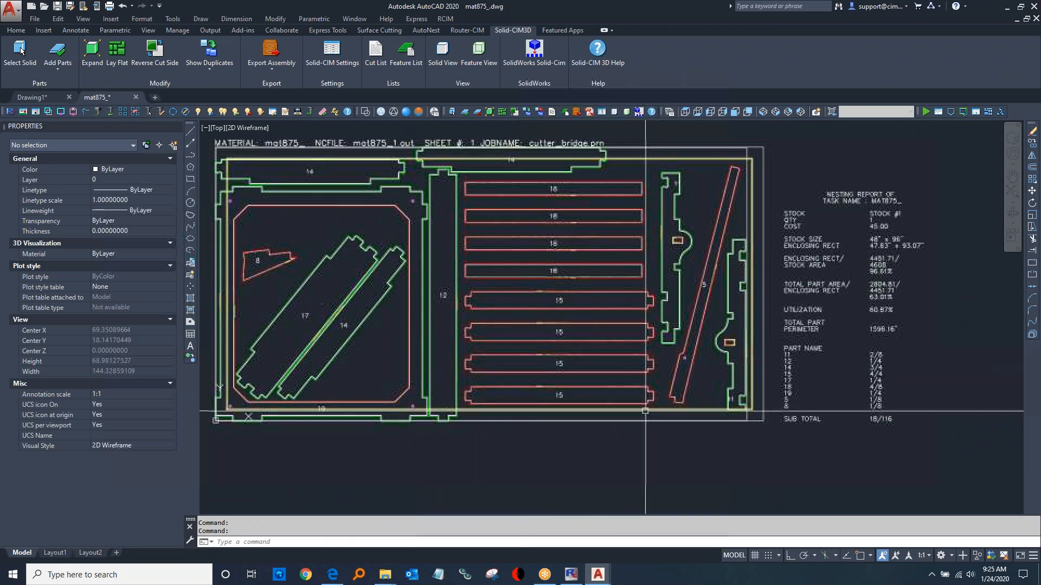
pyautogui.click(736, 410)
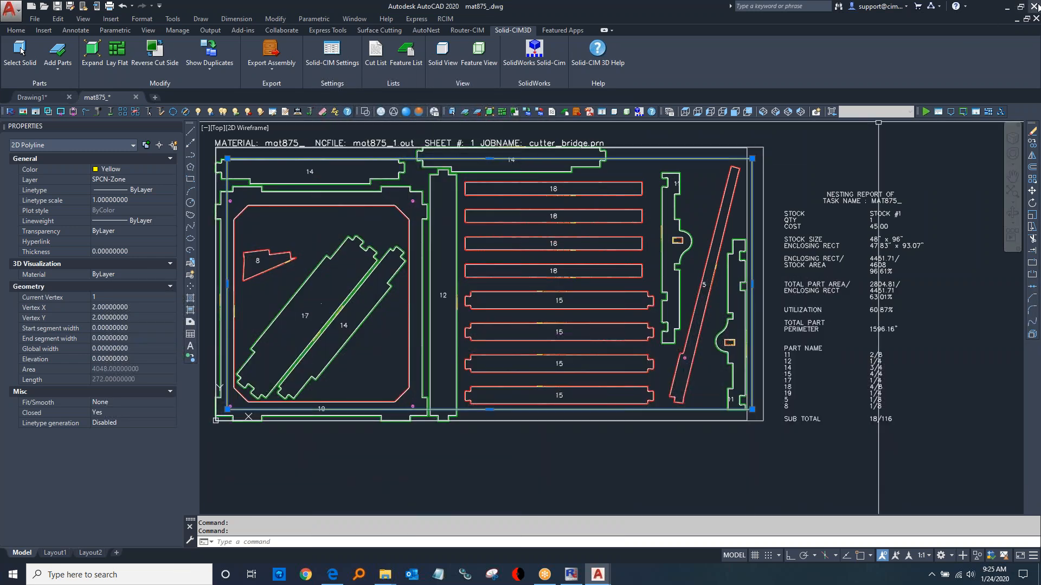
# Close AutoCAD with the nested drawing and close the NestedDWGs folder window.
pyautogui.click(1034, 6)
pyautogui.click(559, 308)
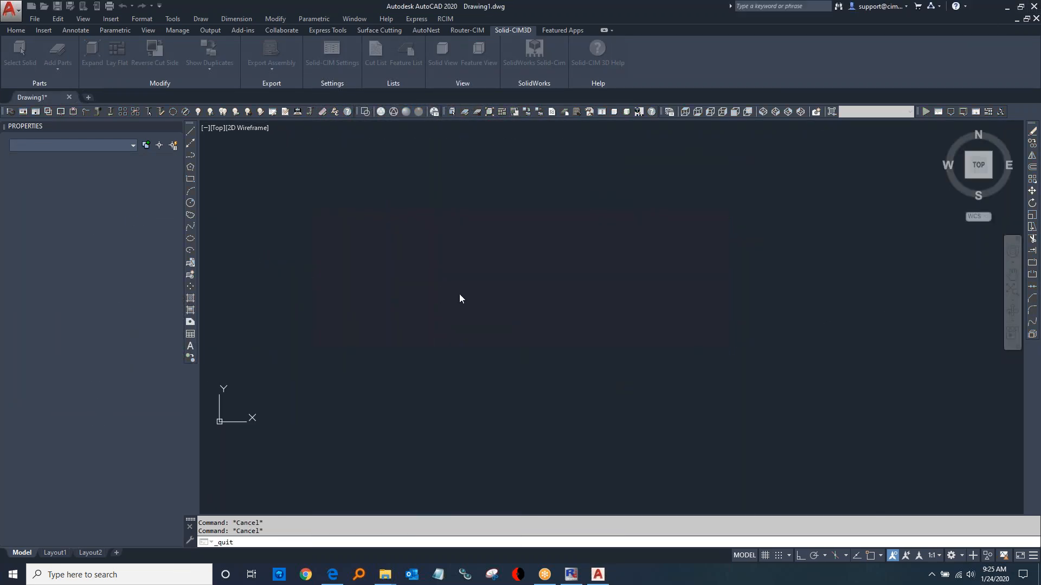
pyautogui.click(530, 313)
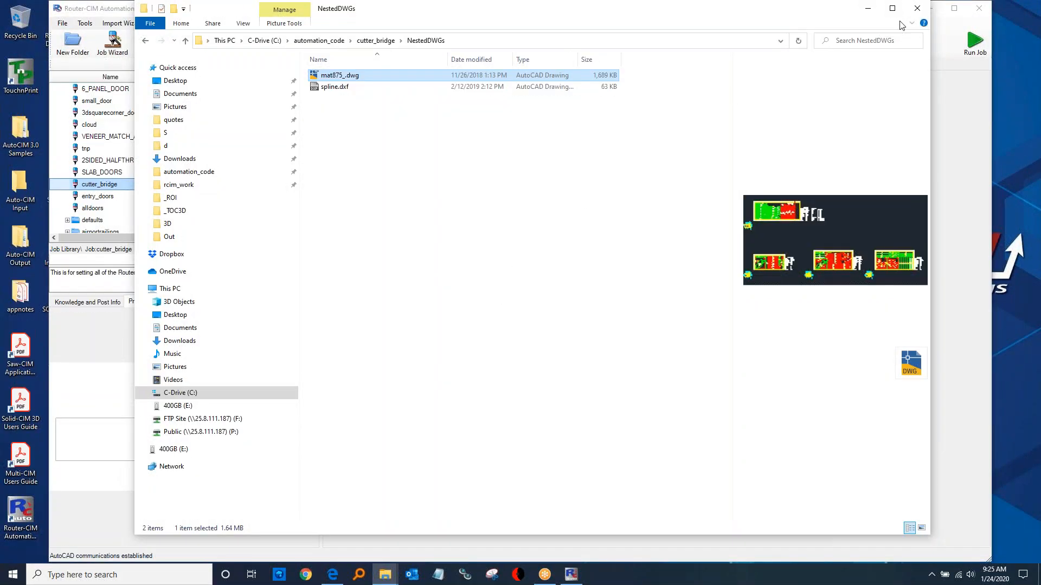
pyautogui.click(916, 9)
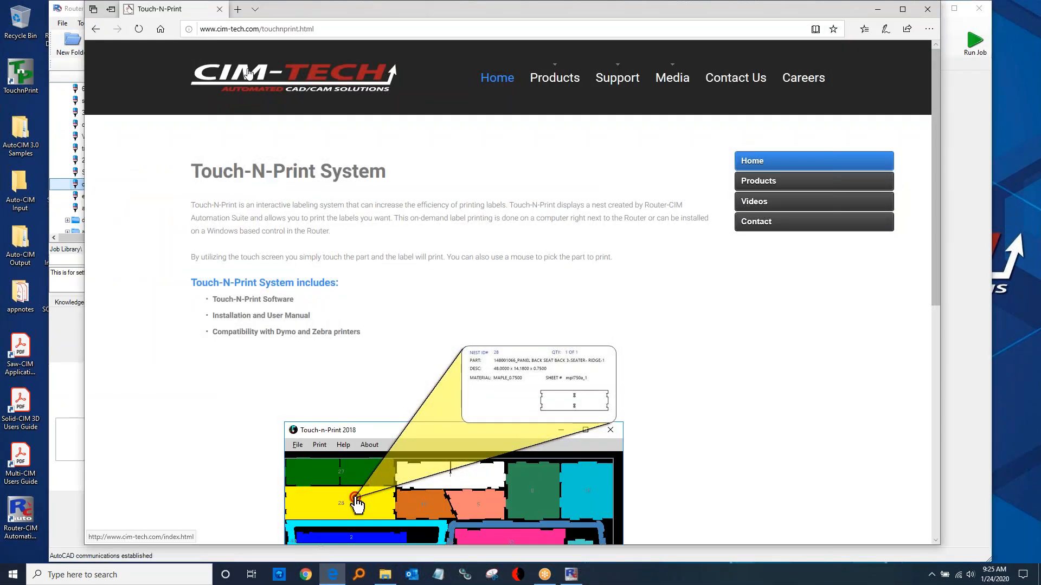
# Open the Contact Us page on the CIM-Tech website.
pyautogui.click(736, 77)
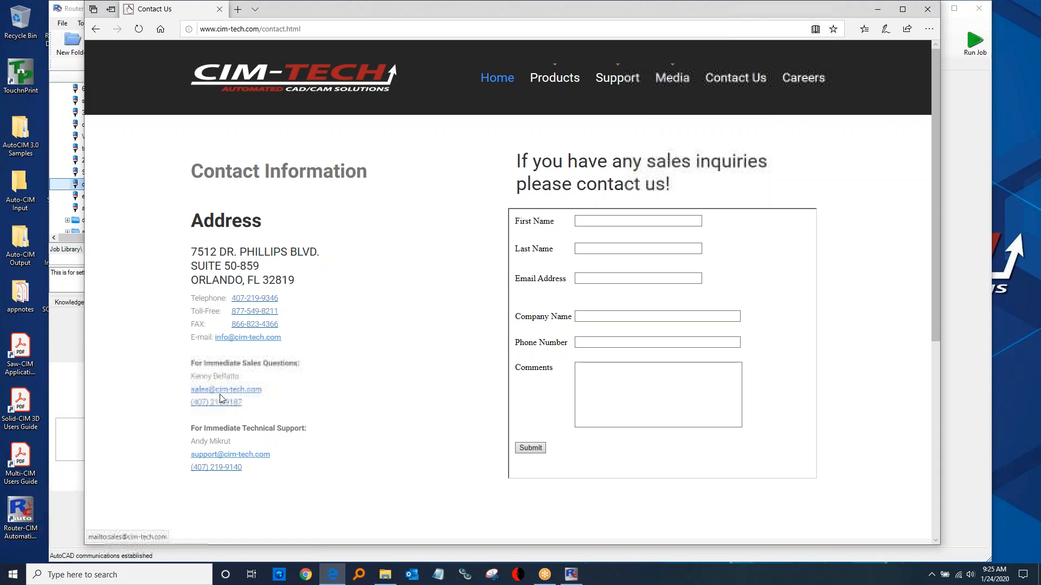